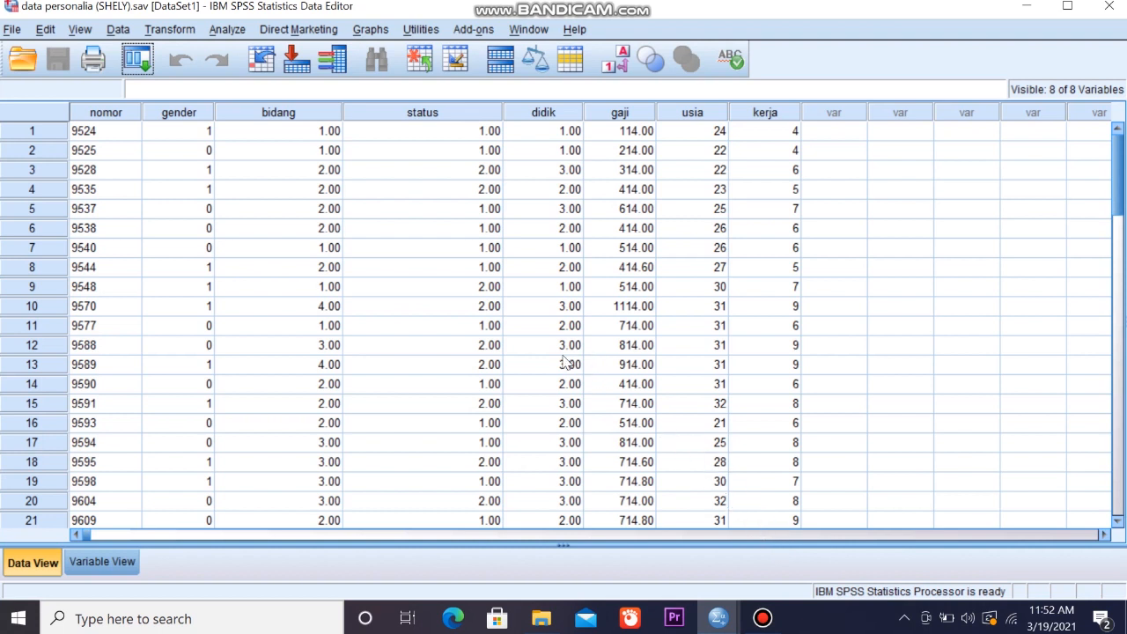
Build a simple bar chart in Chart Builder with Status Karyawan on the X-axis and Count as the statistic, and generate it
click(371, 31)
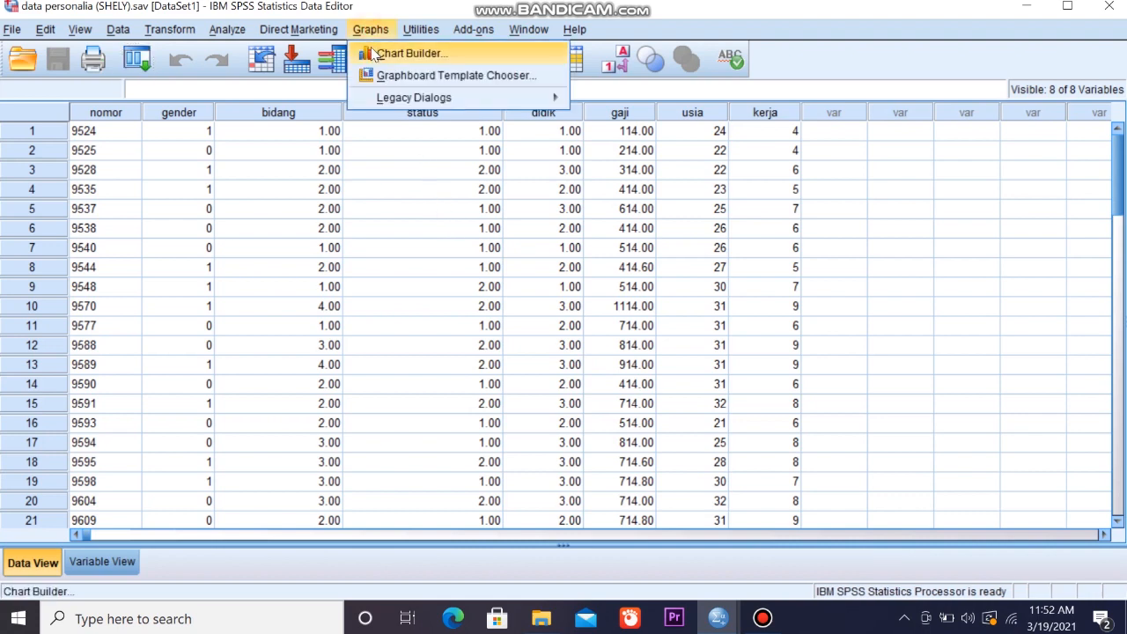
click(409, 52)
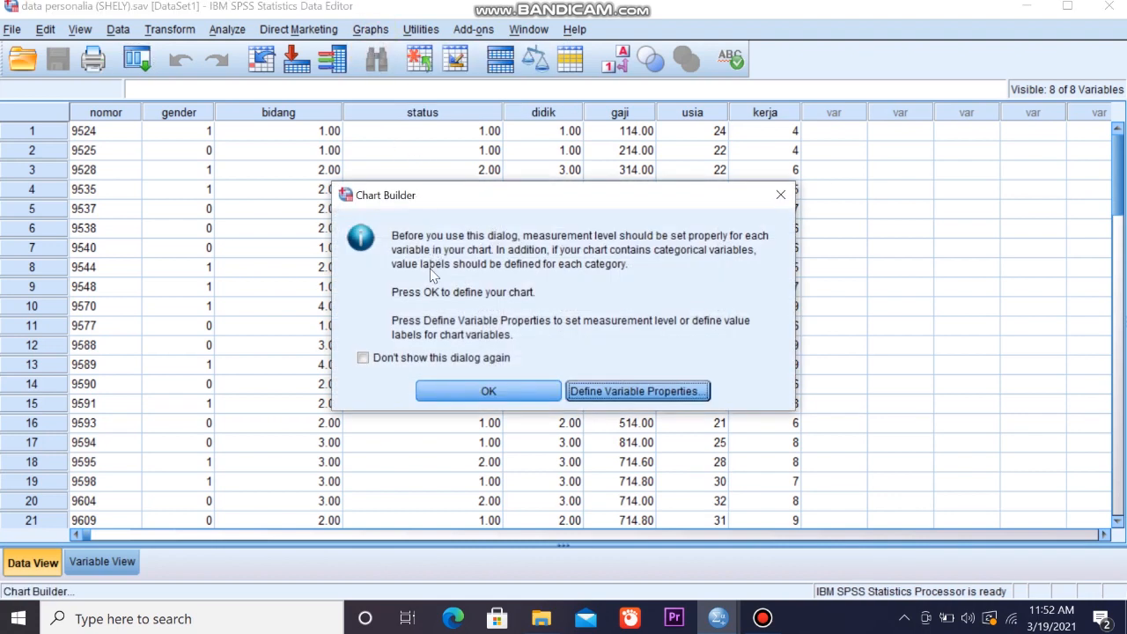
click(448, 383)
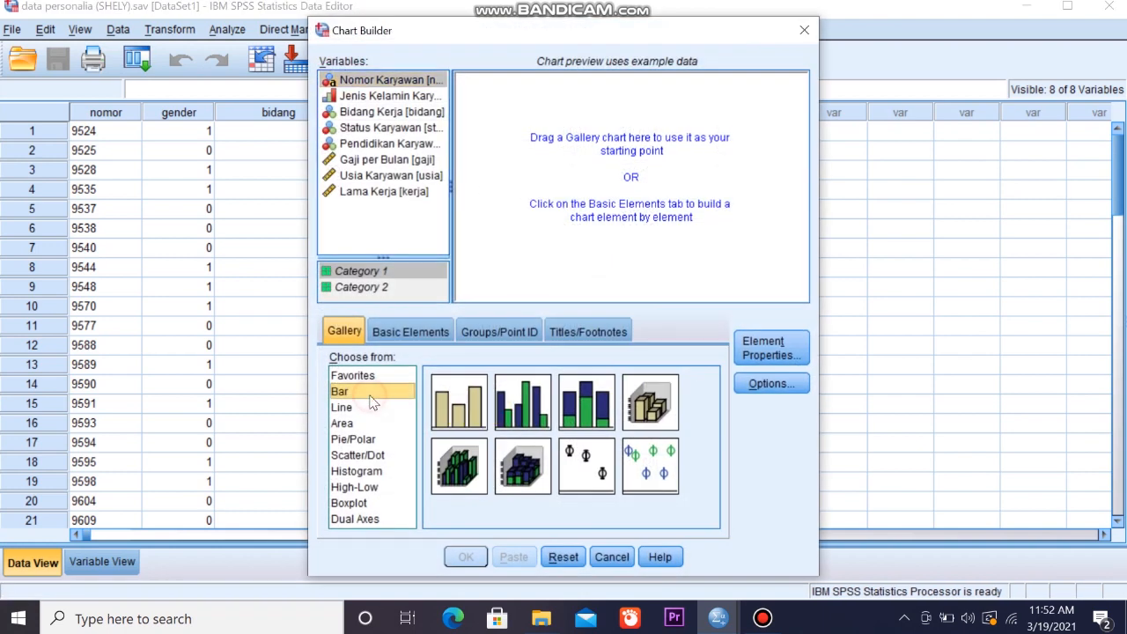
click(453, 412)
drag(453, 412, 592, 209)
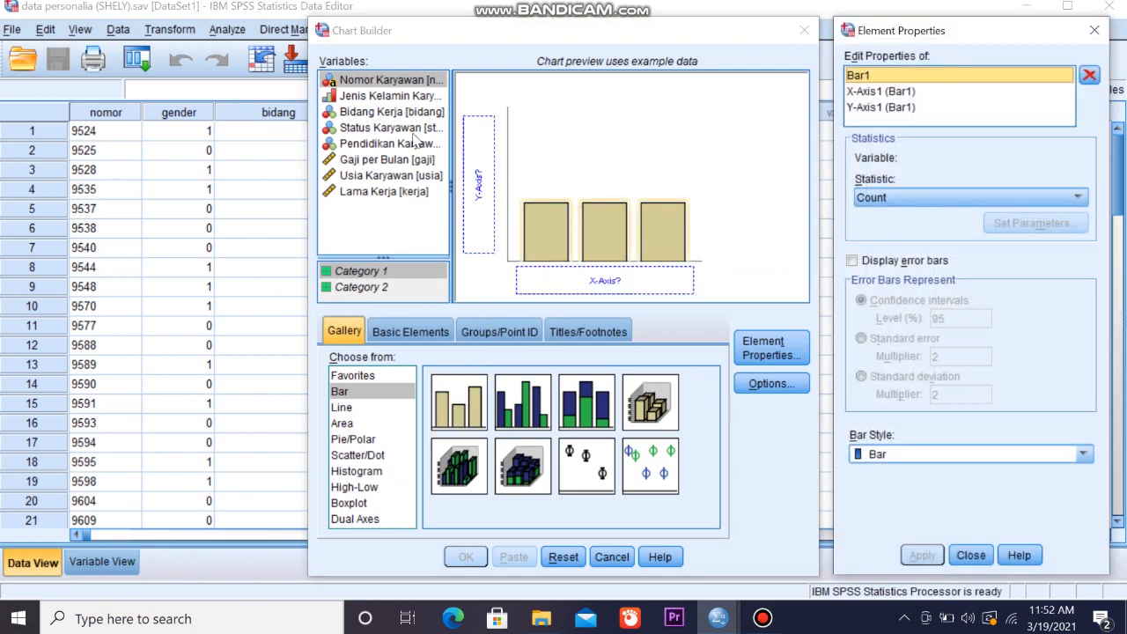
drag(410, 132, 569, 284)
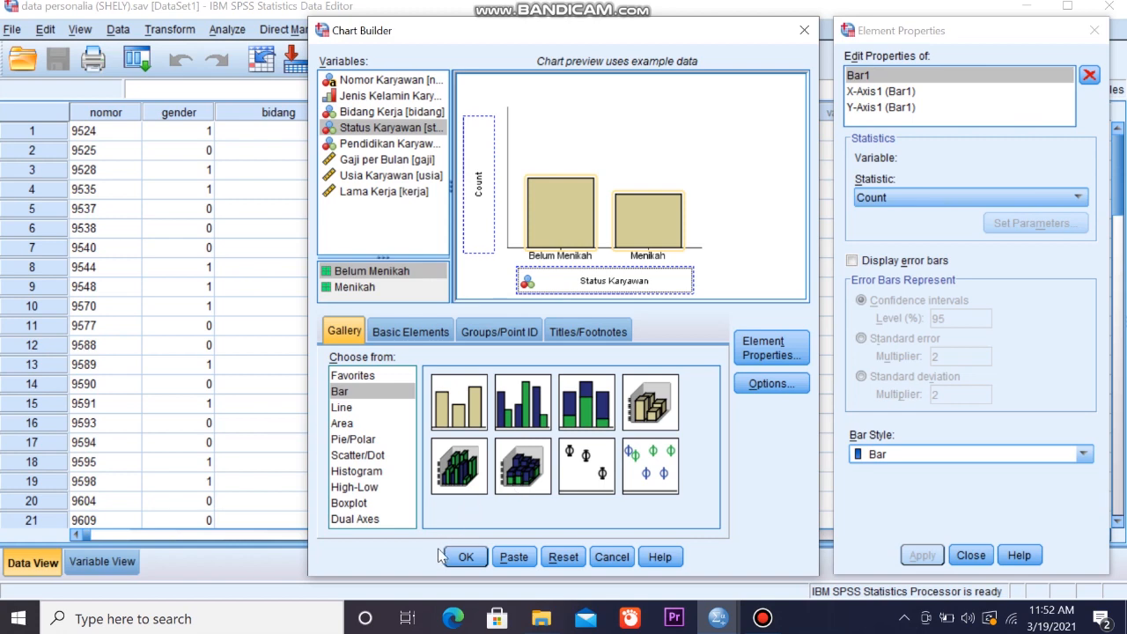
click(464, 557)
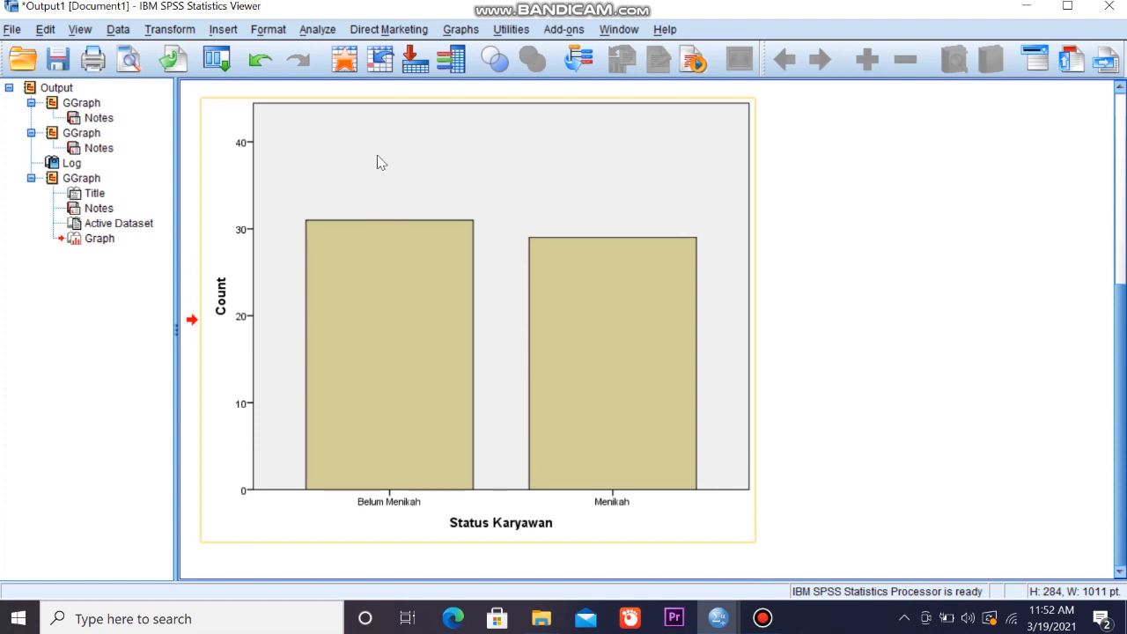
Reopen Chart Builder and put Gaji per Bulan on the bar chart's Y-axis with Mean as the statistic
click(453, 30)
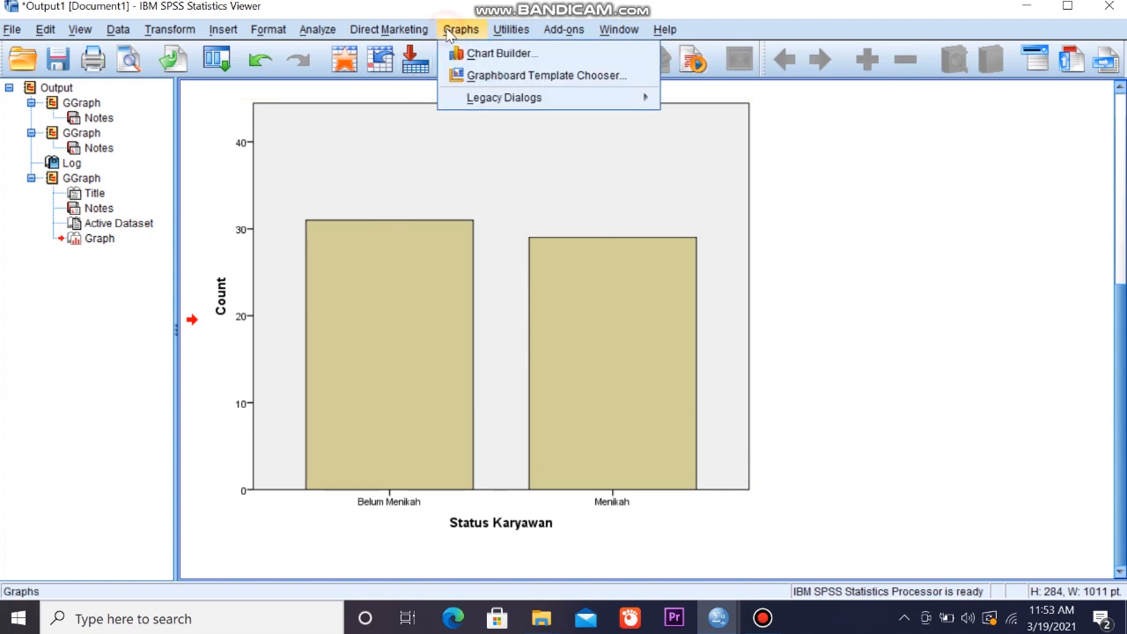
click(467, 55)
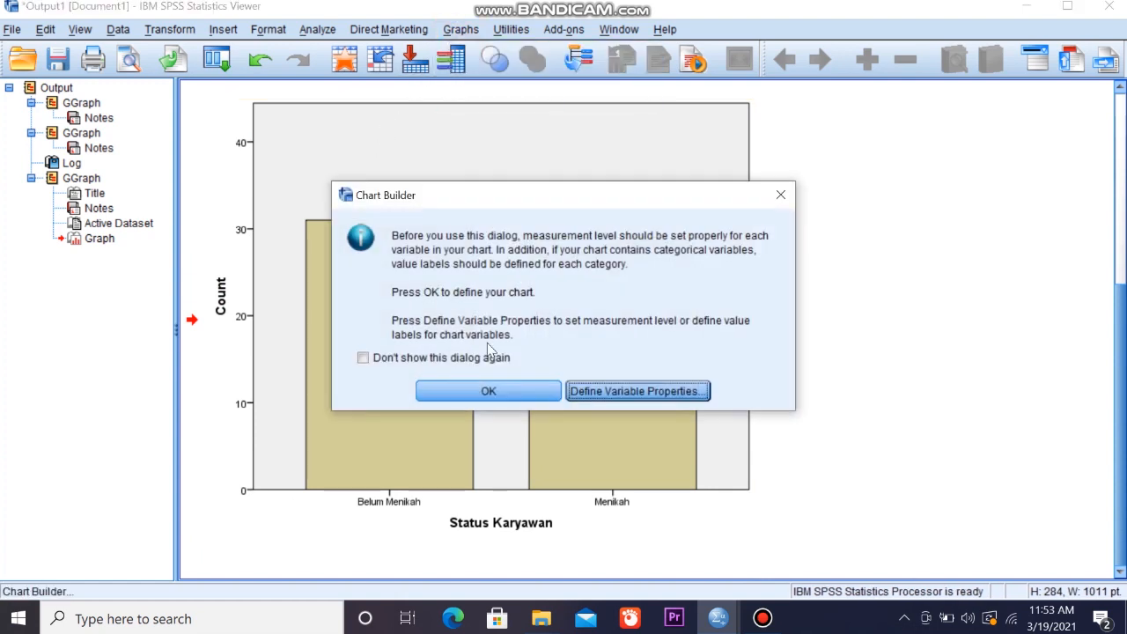
click(480, 392)
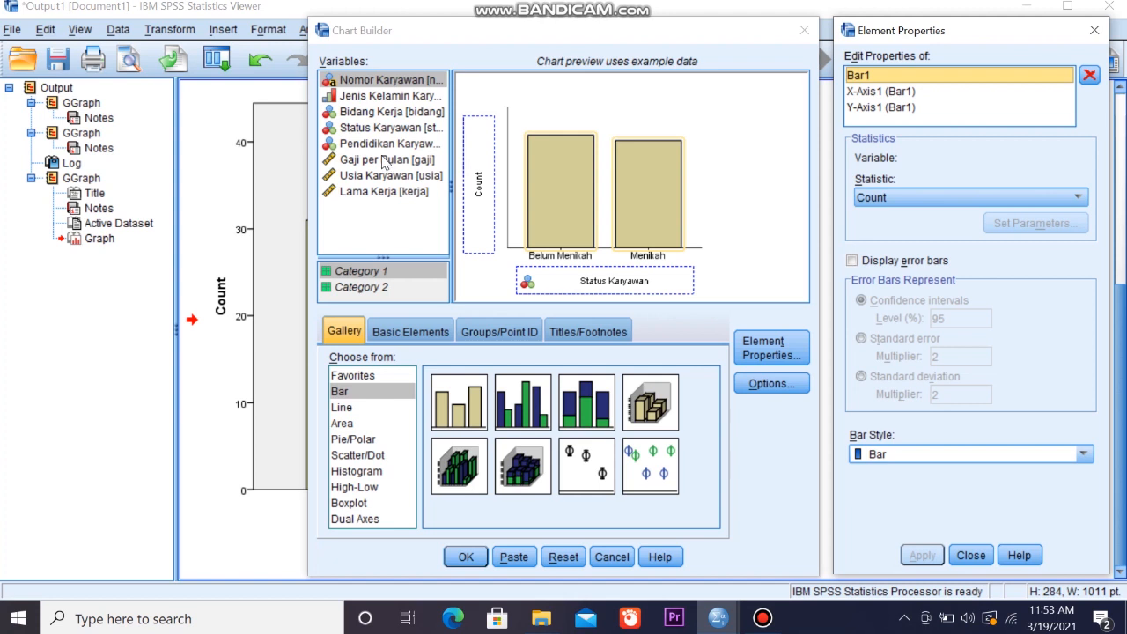
drag(383, 161, 480, 189)
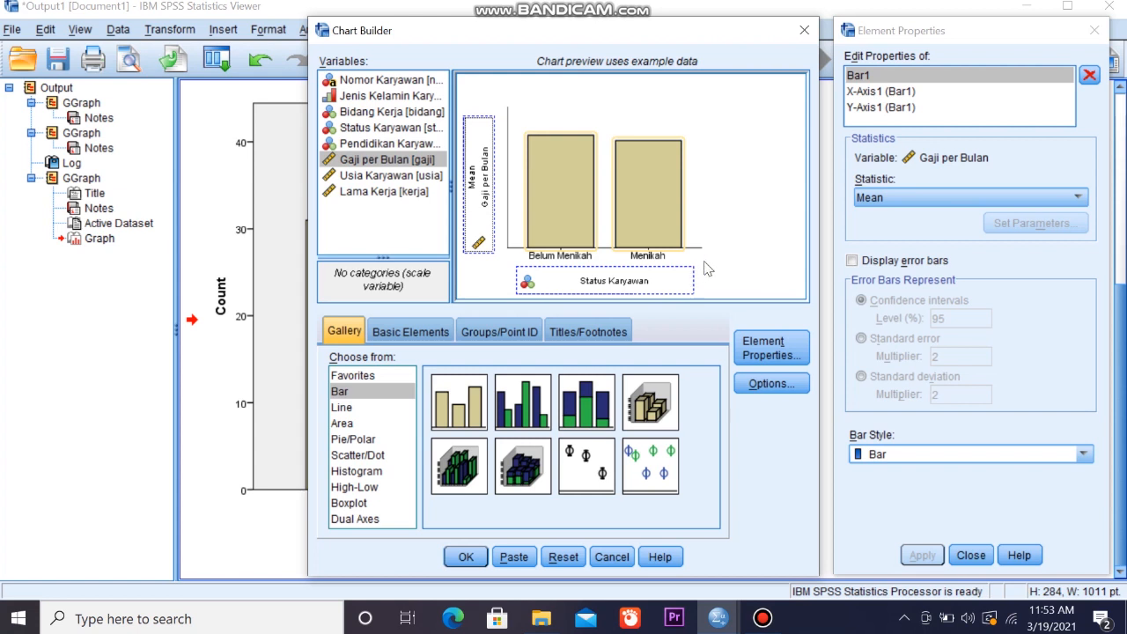
click(896, 196)
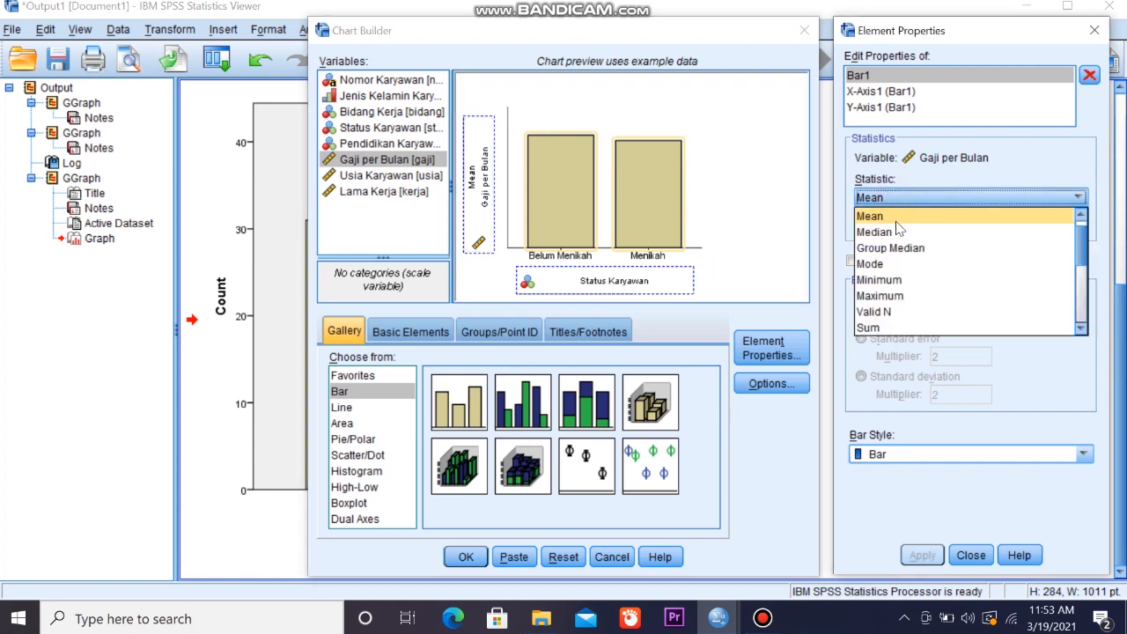
click(895, 220)
Review the X-Axis1 and Y-Axis1 element properties and generate the bar chart of mean Gaji per Bulan by Status Karyawan
click(914, 93)
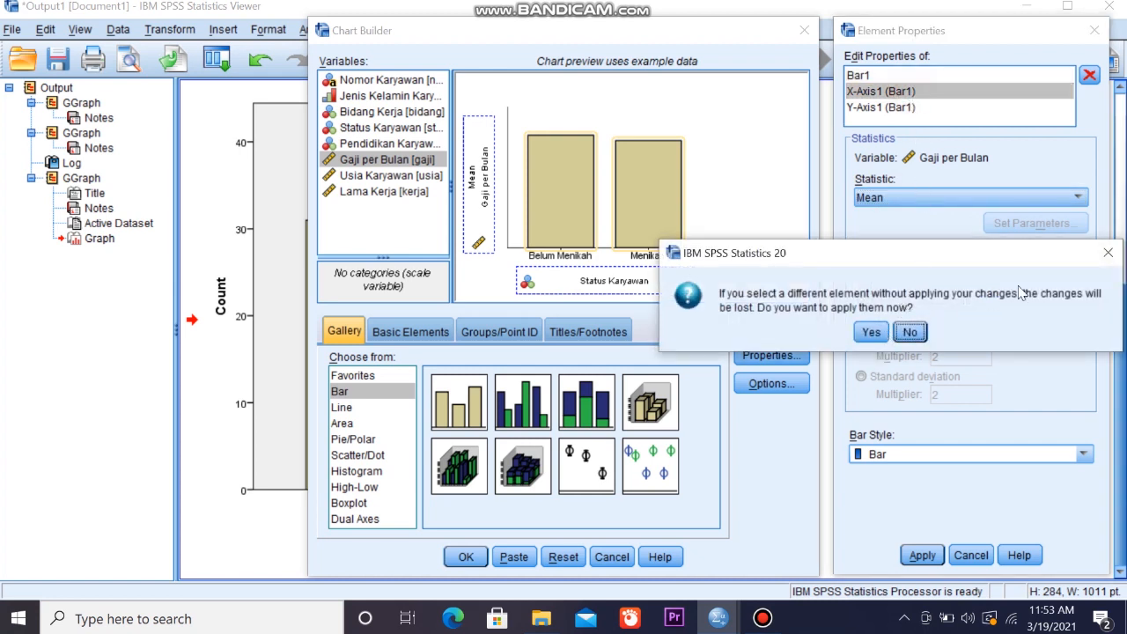
click(1106, 253)
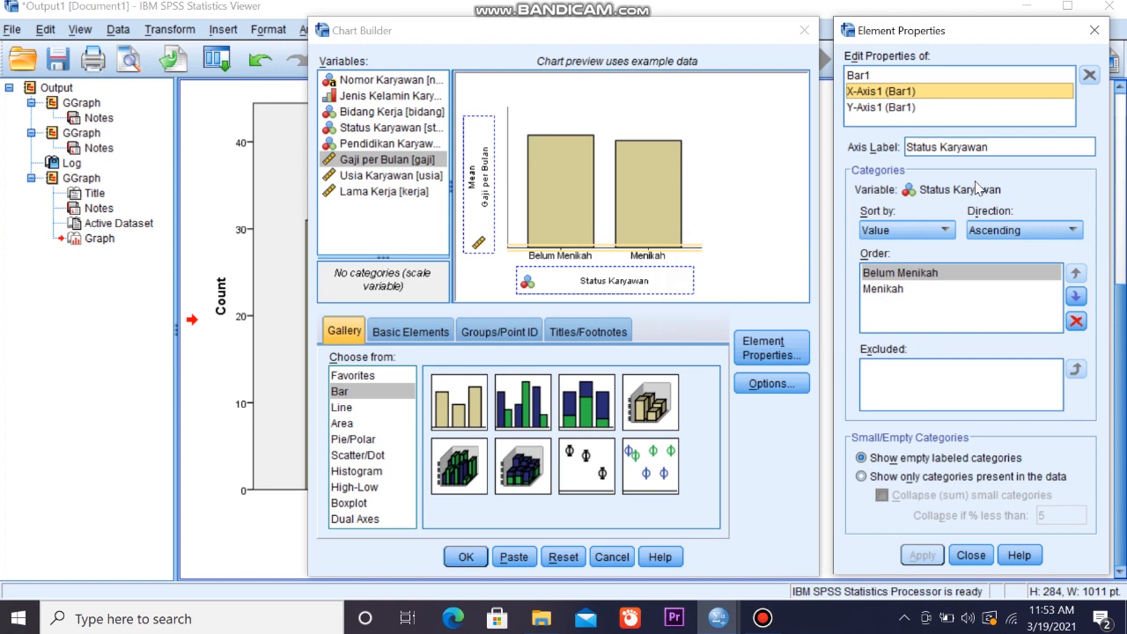
click(912, 107)
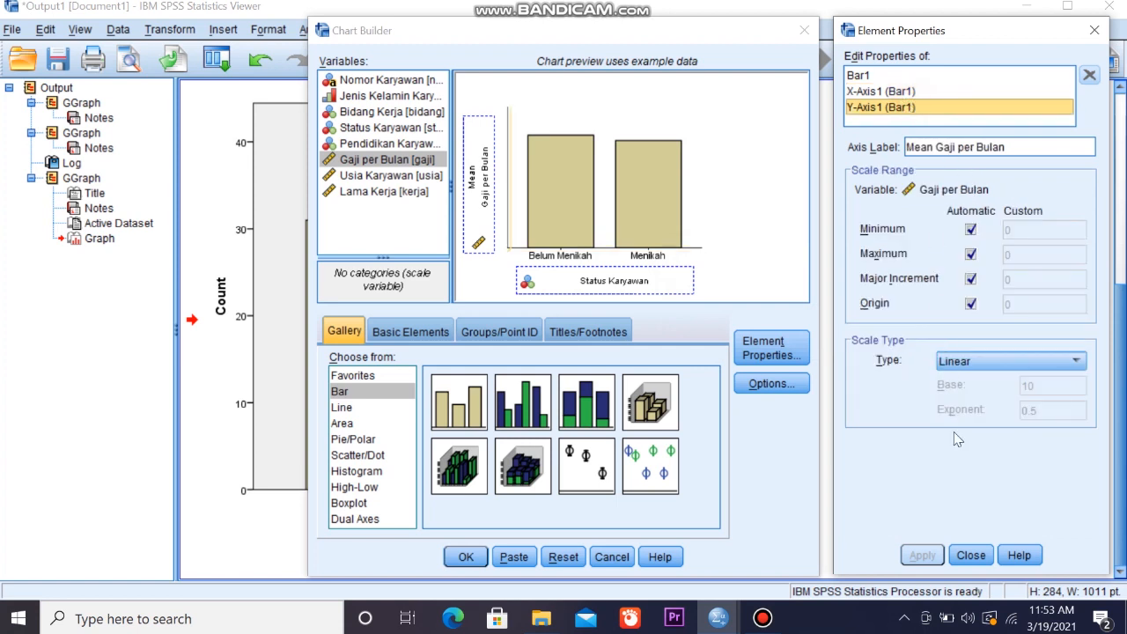
click(475, 554)
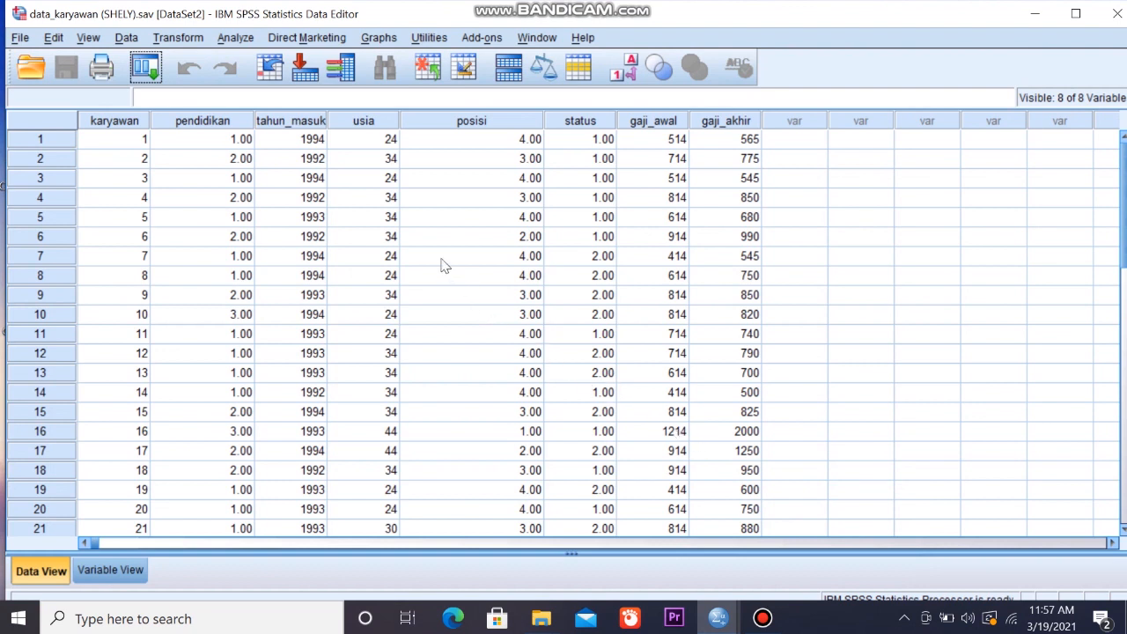
Define a legacy simple bar chart for groups of cases with tahun_masuk as category axis and bars representing % of cases
click(378, 38)
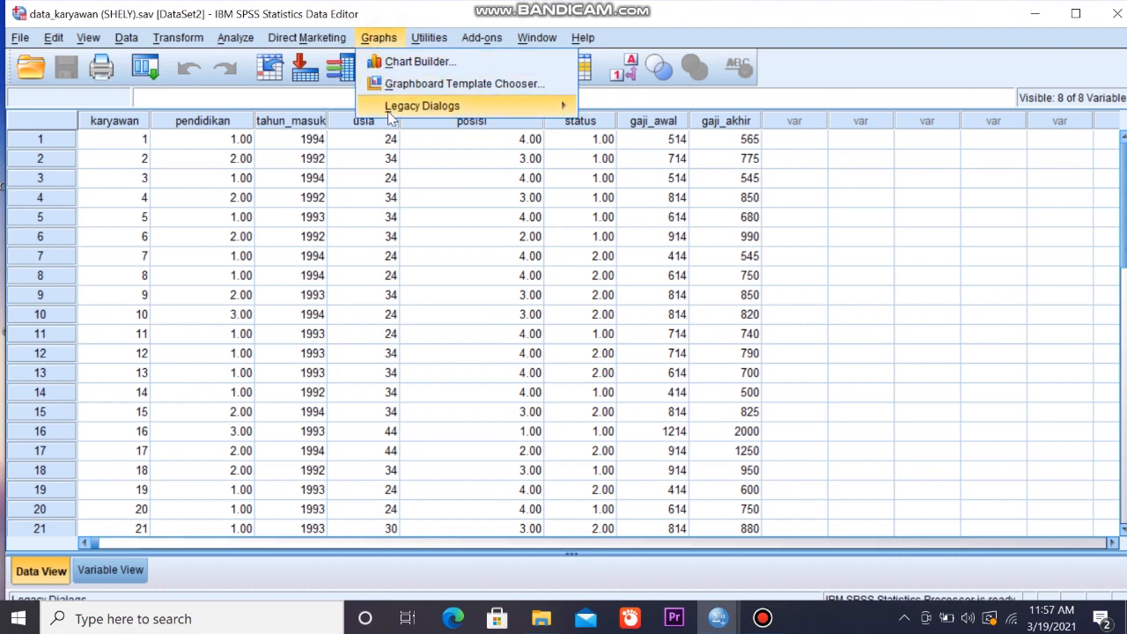
mouse_move(412, 121)
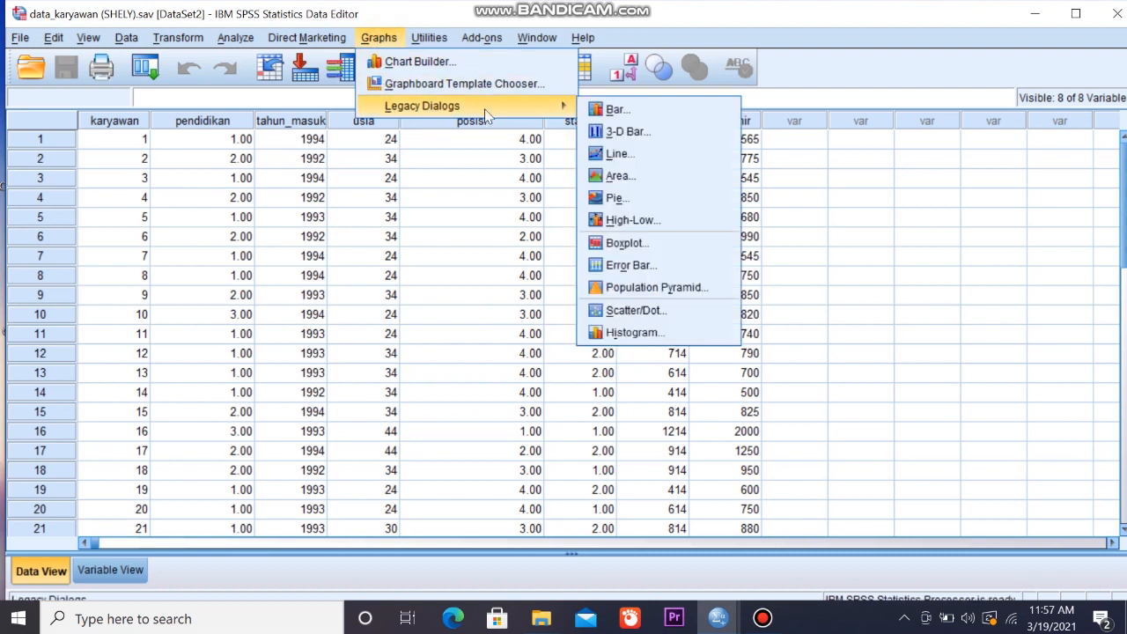
click(606, 112)
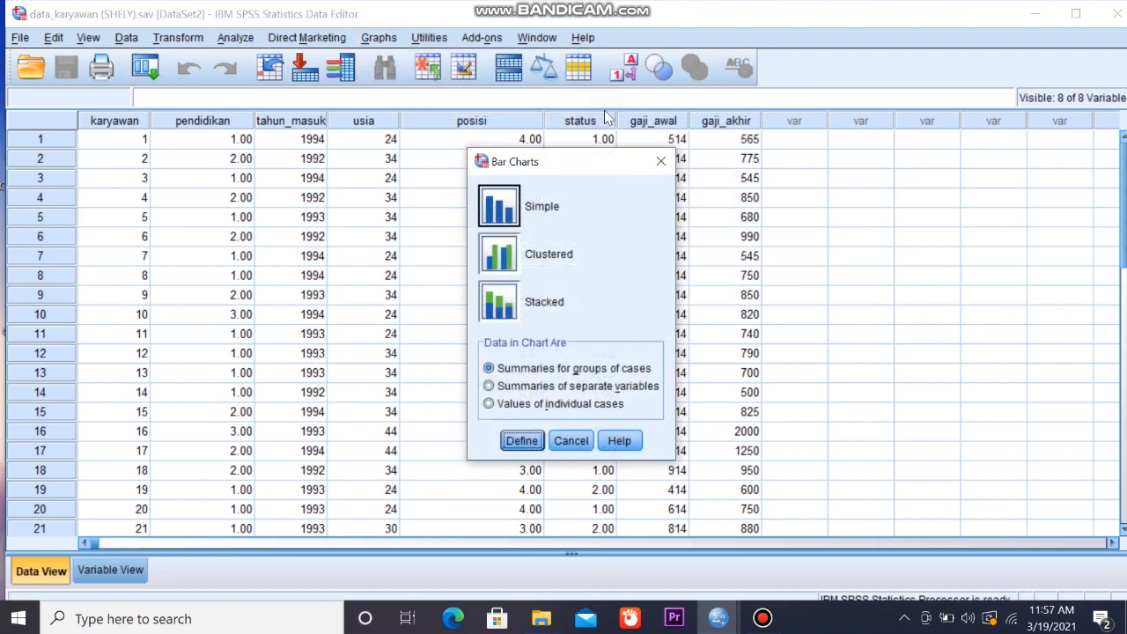
click(518, 443)
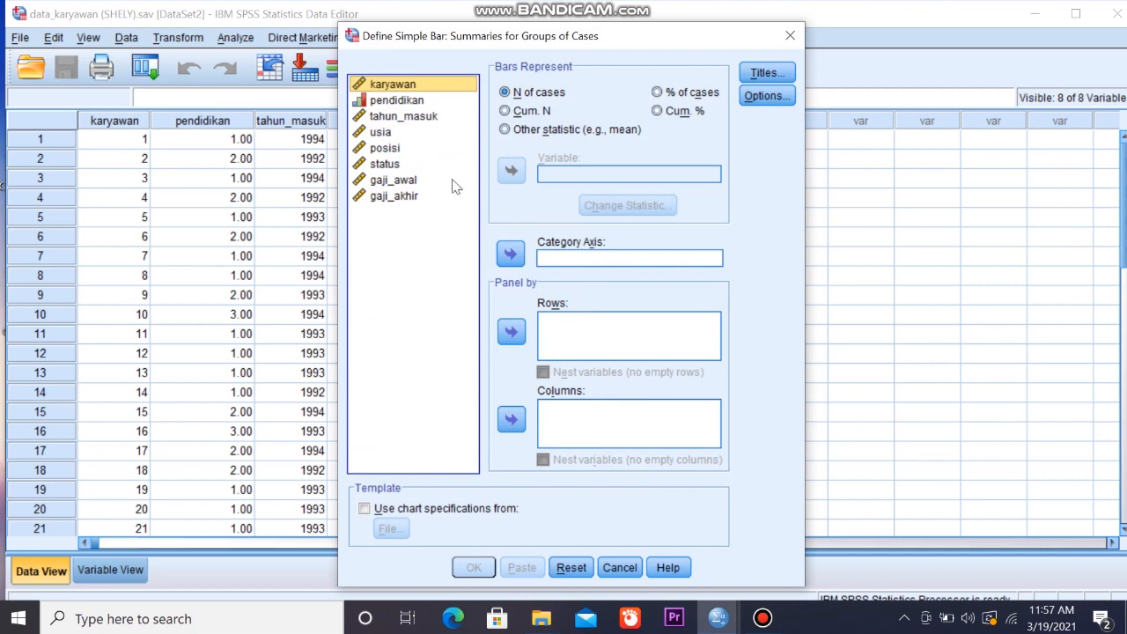
click(429, 117)
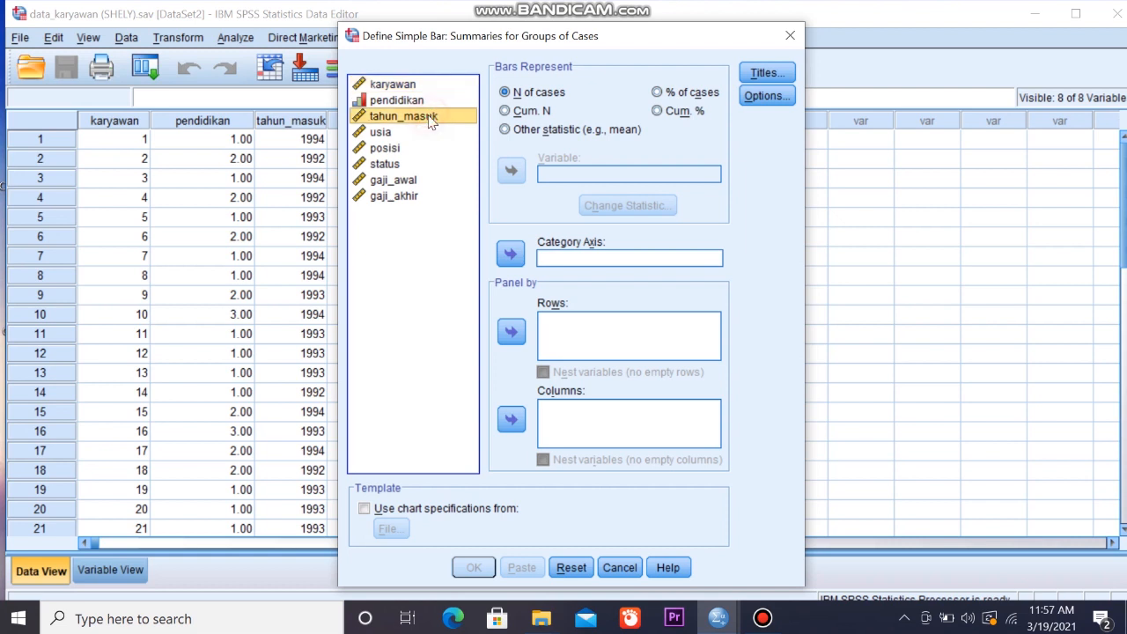
click(510, 256)
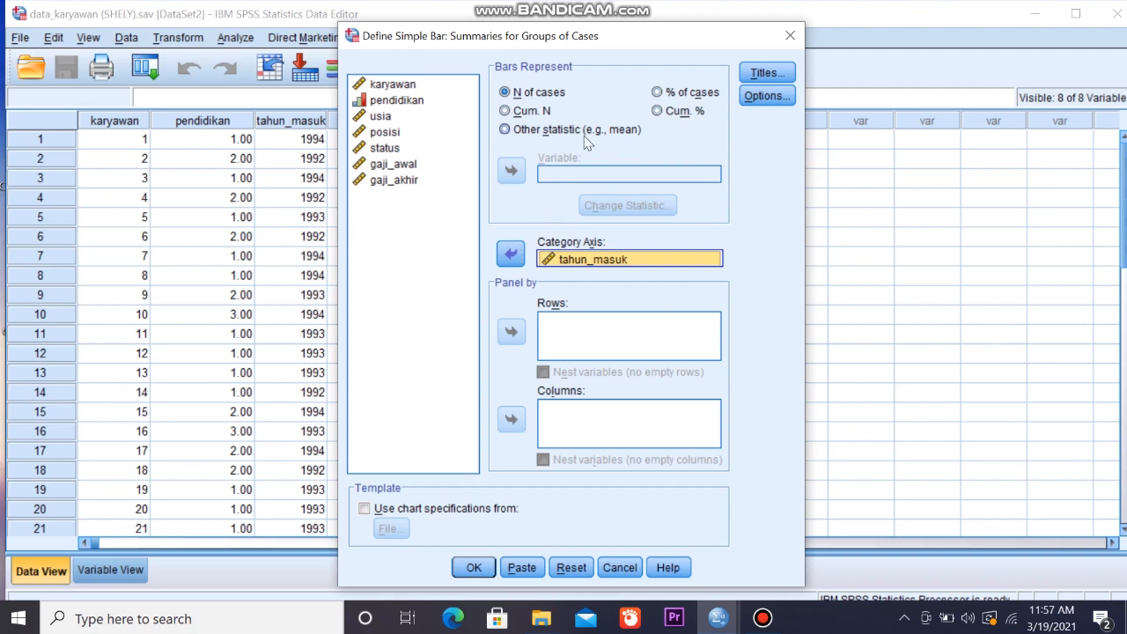
click(657, 92)
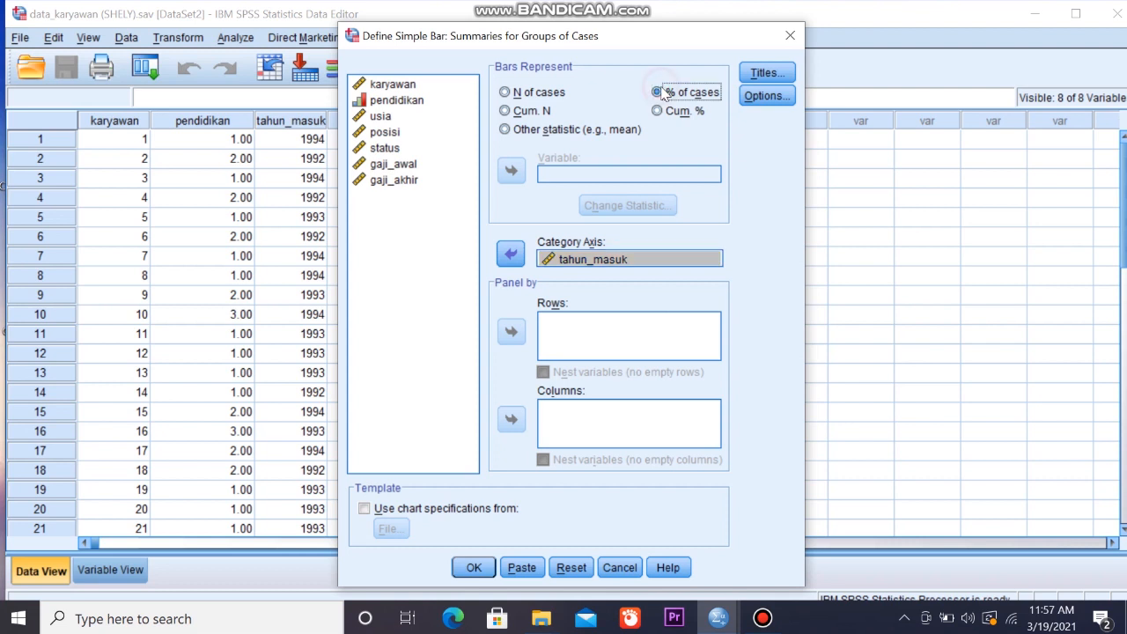
Give the chart the title "GRAFIK BAR PRESENTASE KARYAWAN", subtitle "BERDASAR TAHUN MASUK KARYAWAN" and footnote "DATA KARYAWAN"
click(762, 73)
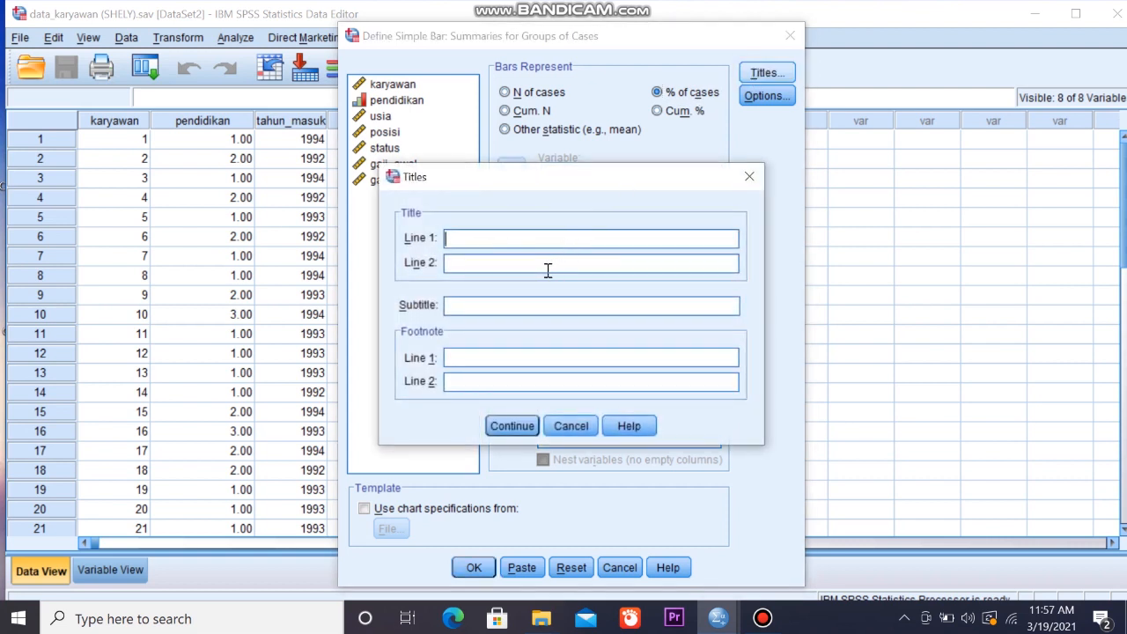
text(GRAFIK BAR PRESENTASE KARYAWAN)
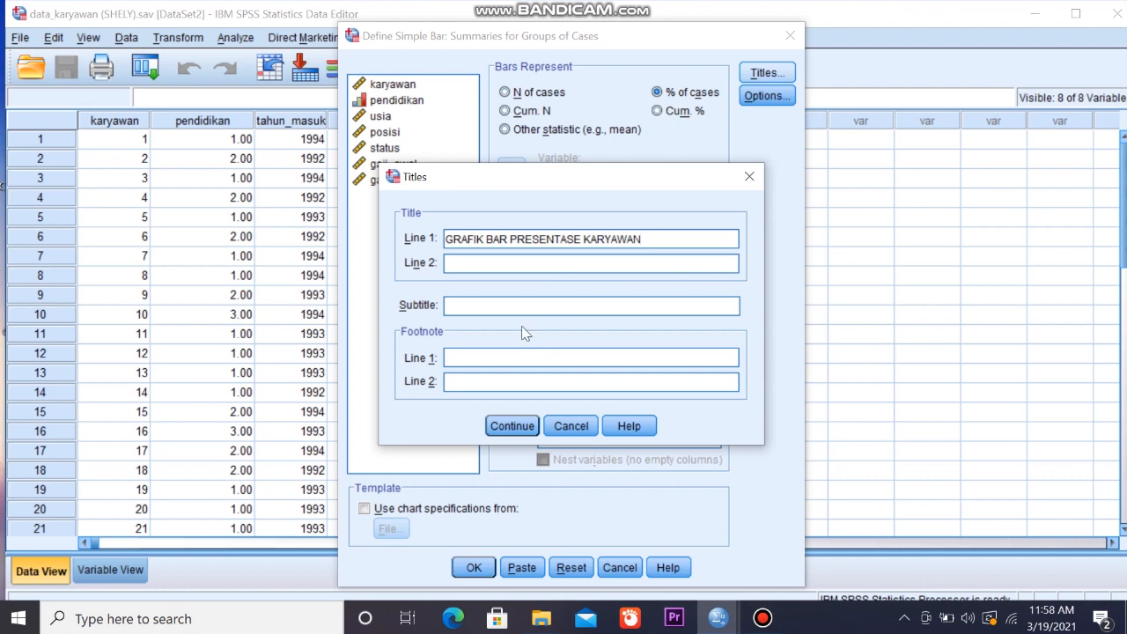
click(526, 306)
text(BERDASAR TAHUN MASUK KARYAWAN)
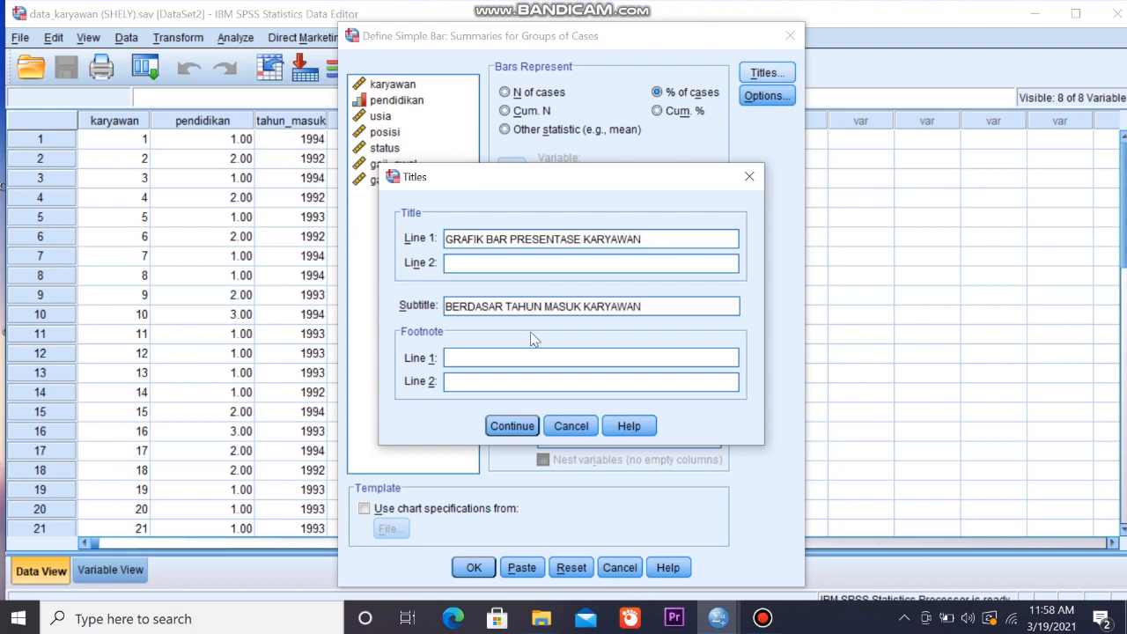
click(531, 358)
text(DATA KARYAWAN)
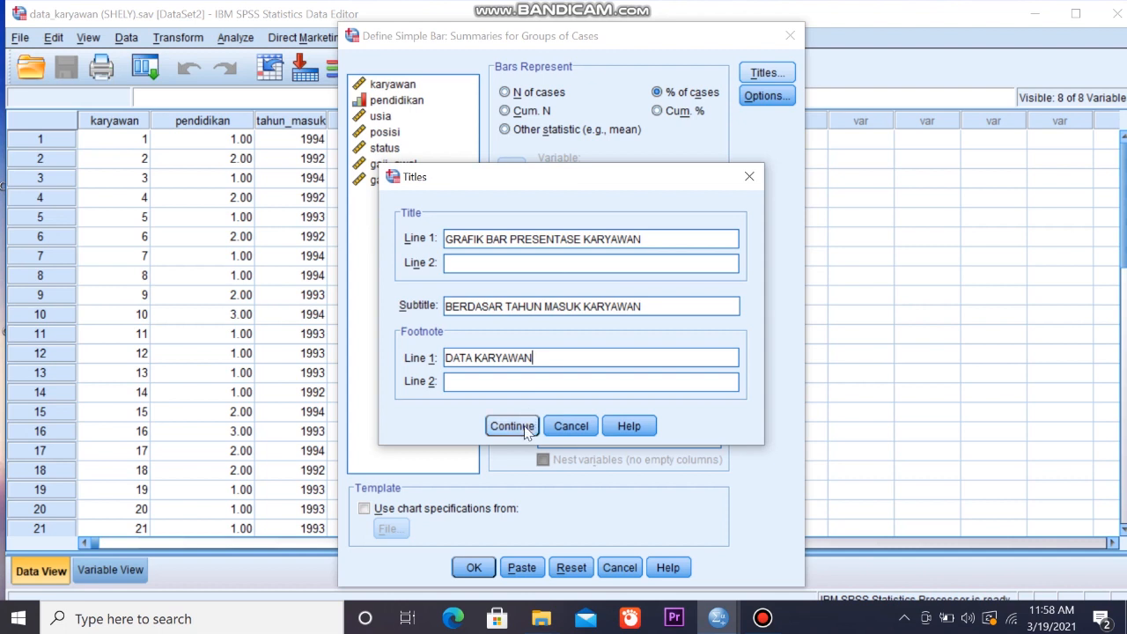
click(518, 429)
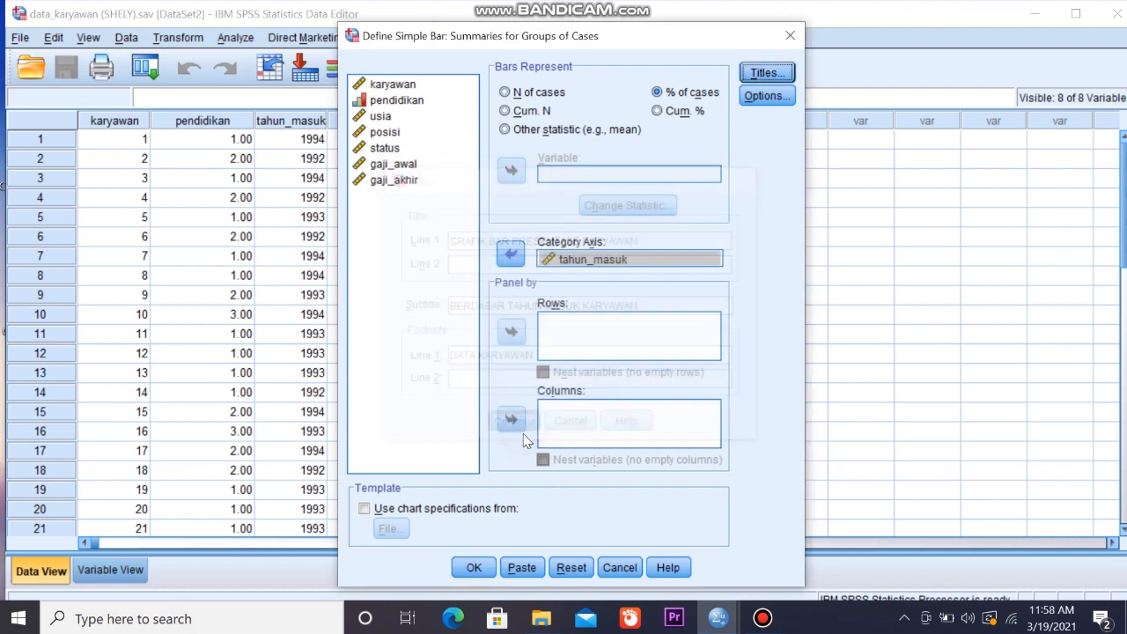
Generate the tahun_masuk percentage bar chart and review it in the output
click(471, 573)
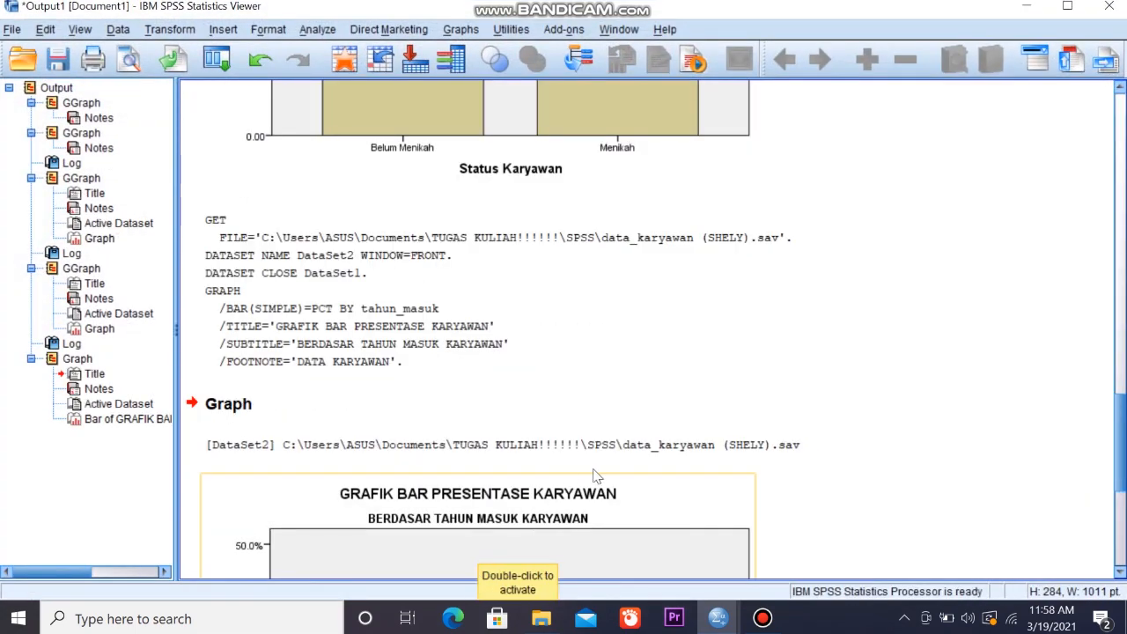
scroll(624, 466, down, 5)
scroll(624, 467, up, 20)
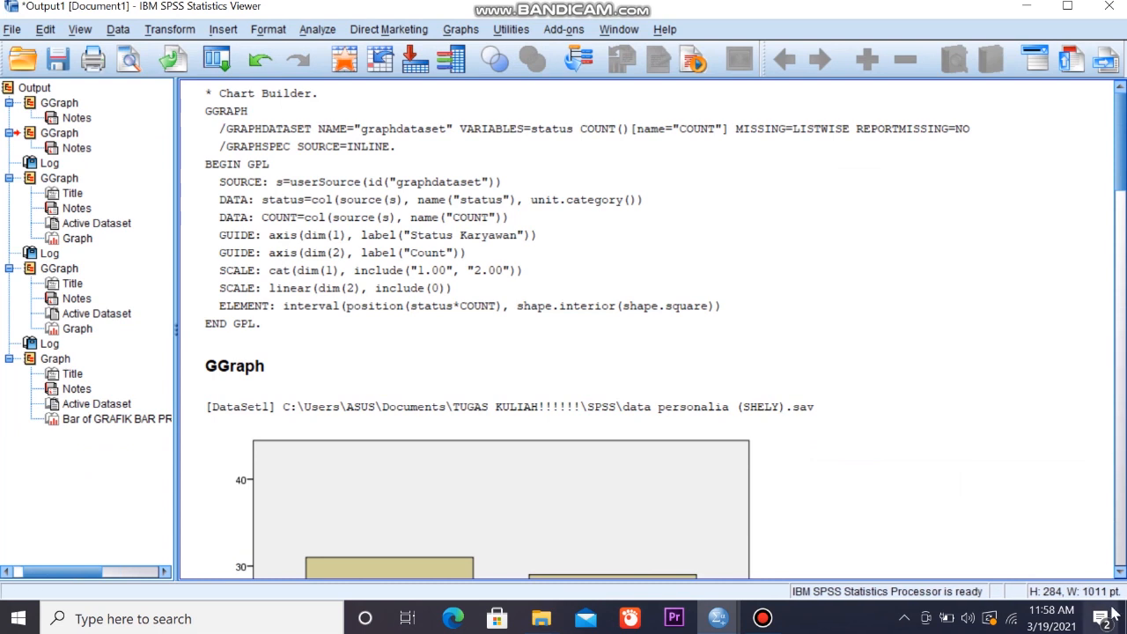
scroll(1119, 570, down, 20)
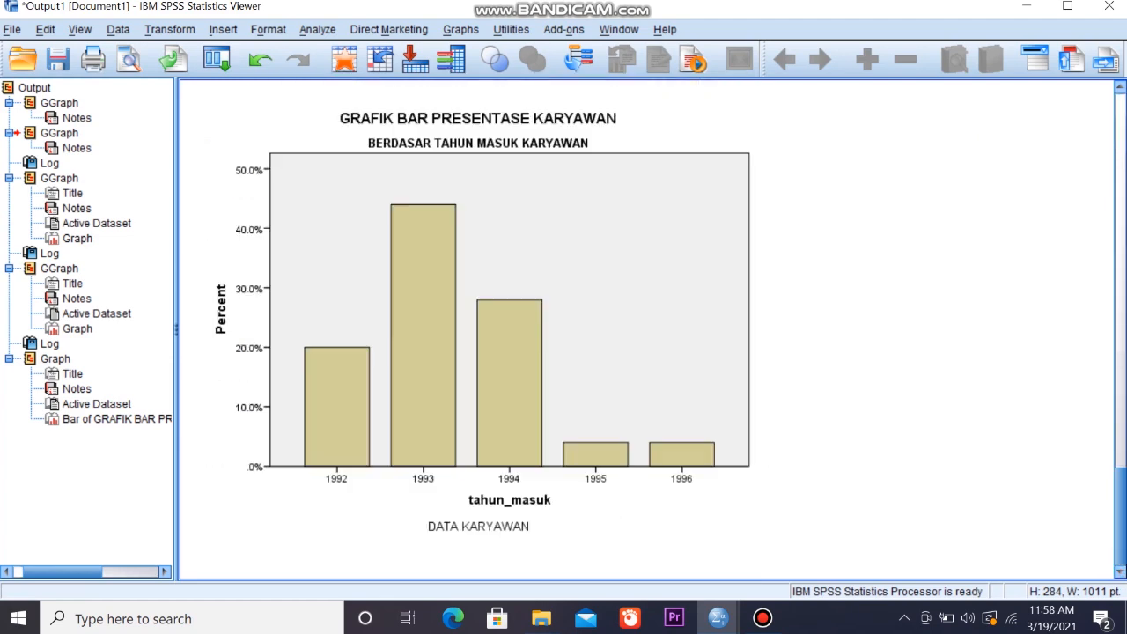
click(568, 339)
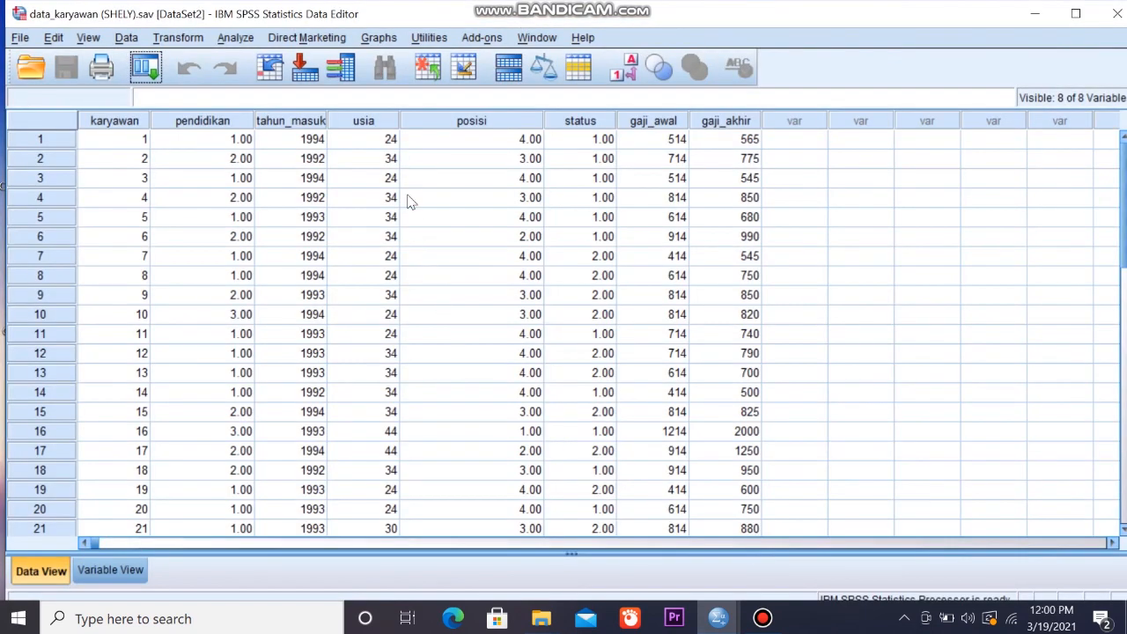
Define a legacy stacked bar chart for groups of cases with tahun_masuk as category axis and bars representing N of cases
click(380, 40)
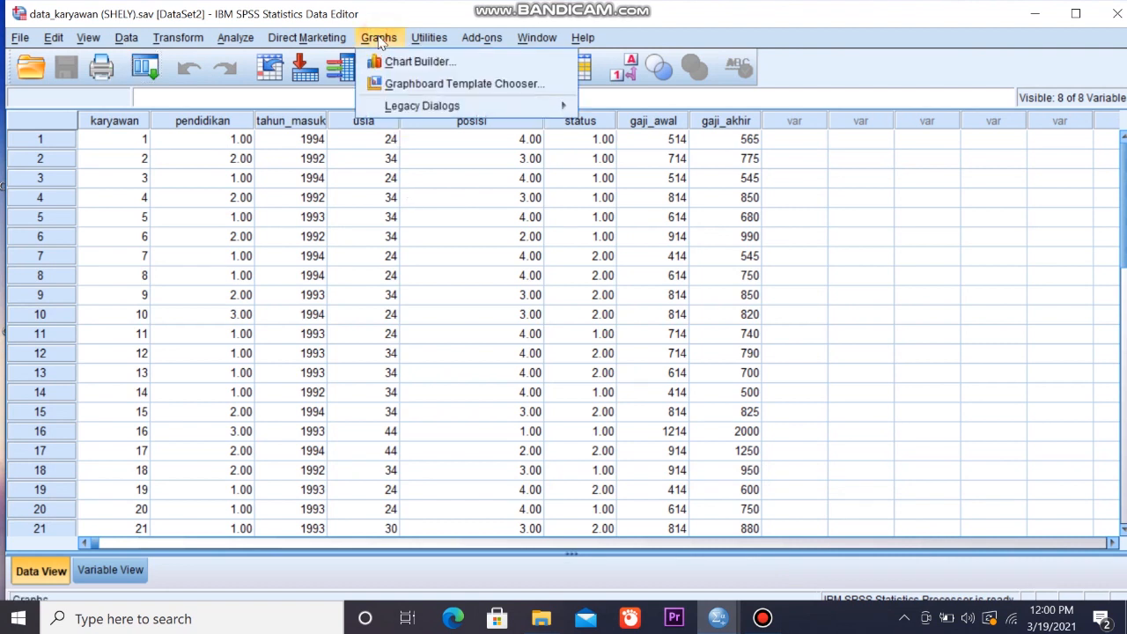
mouse_move(390, 106)
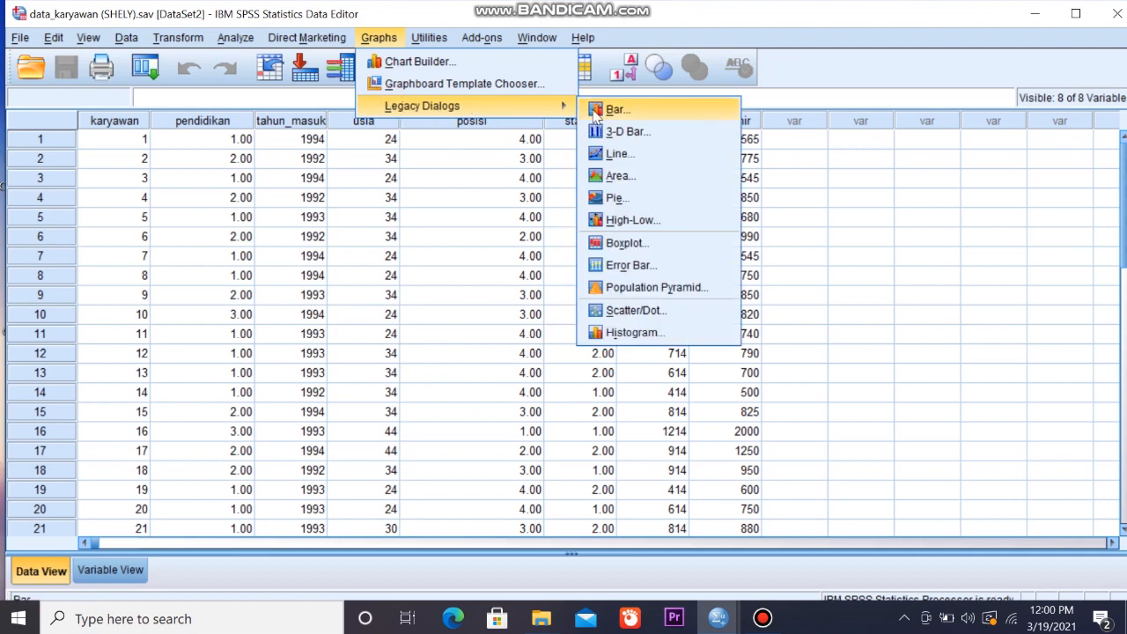
click(597, 110)
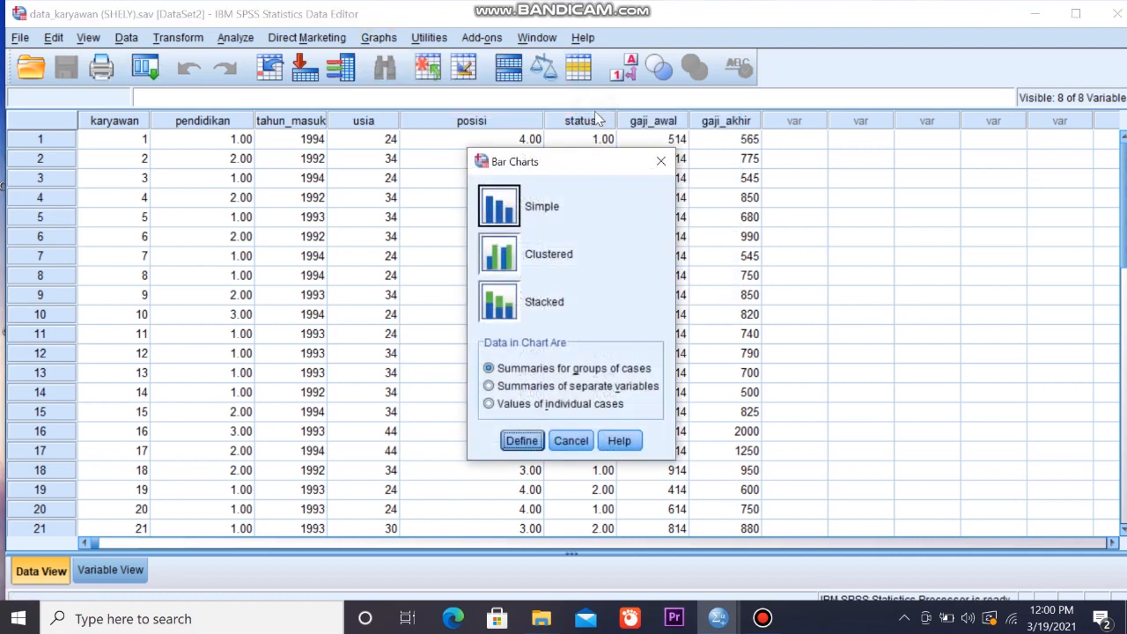
click(514, 299)
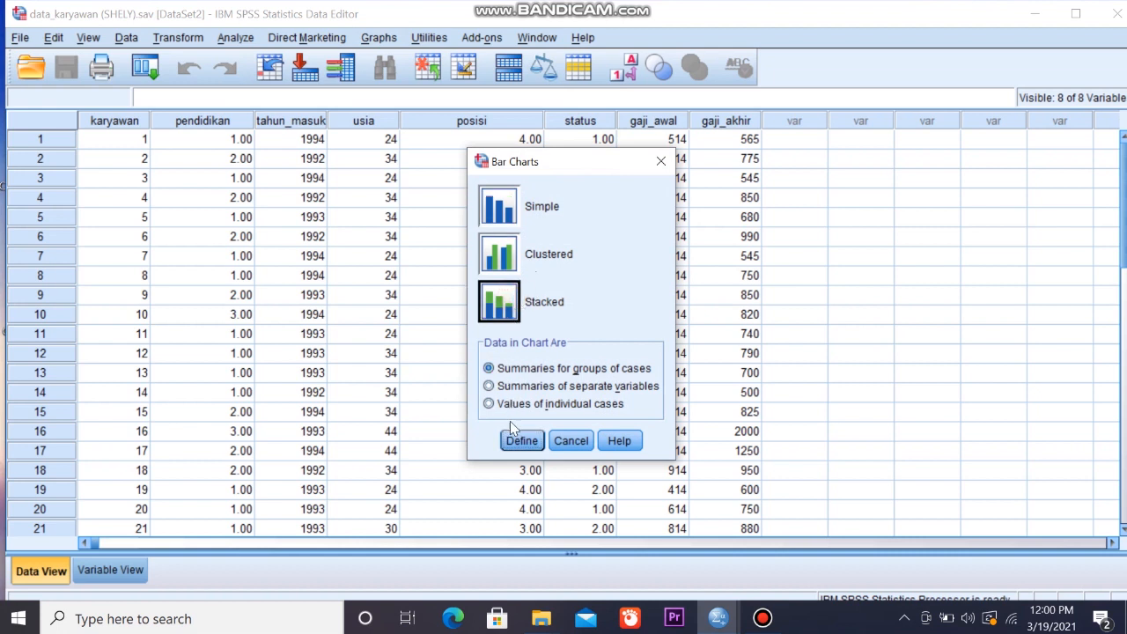
click(522, 441)
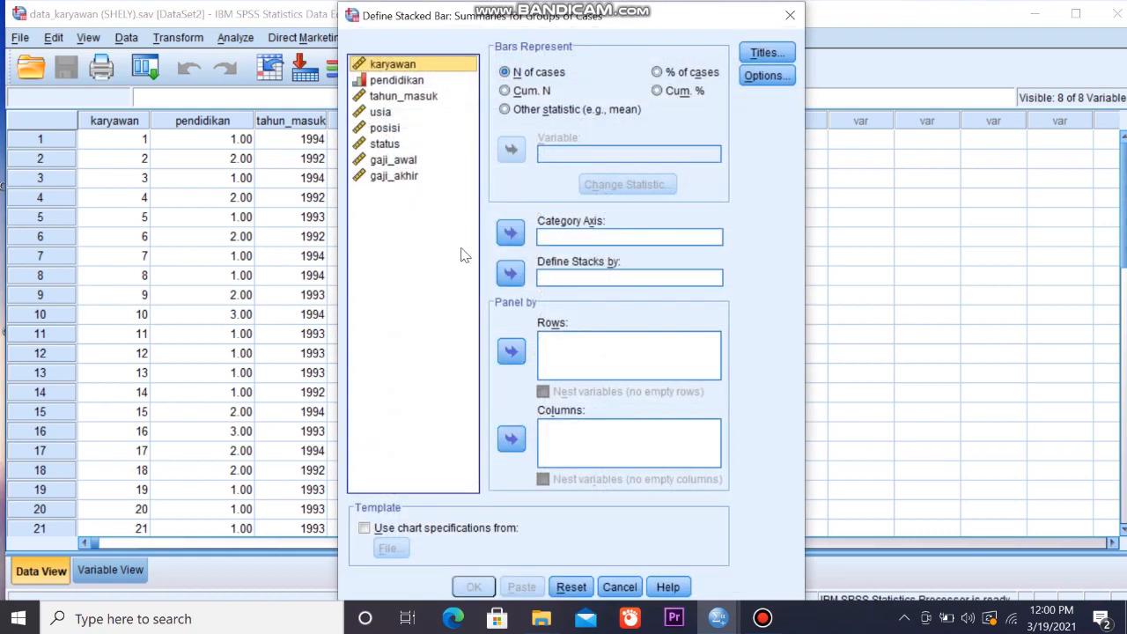
click(422, 98)
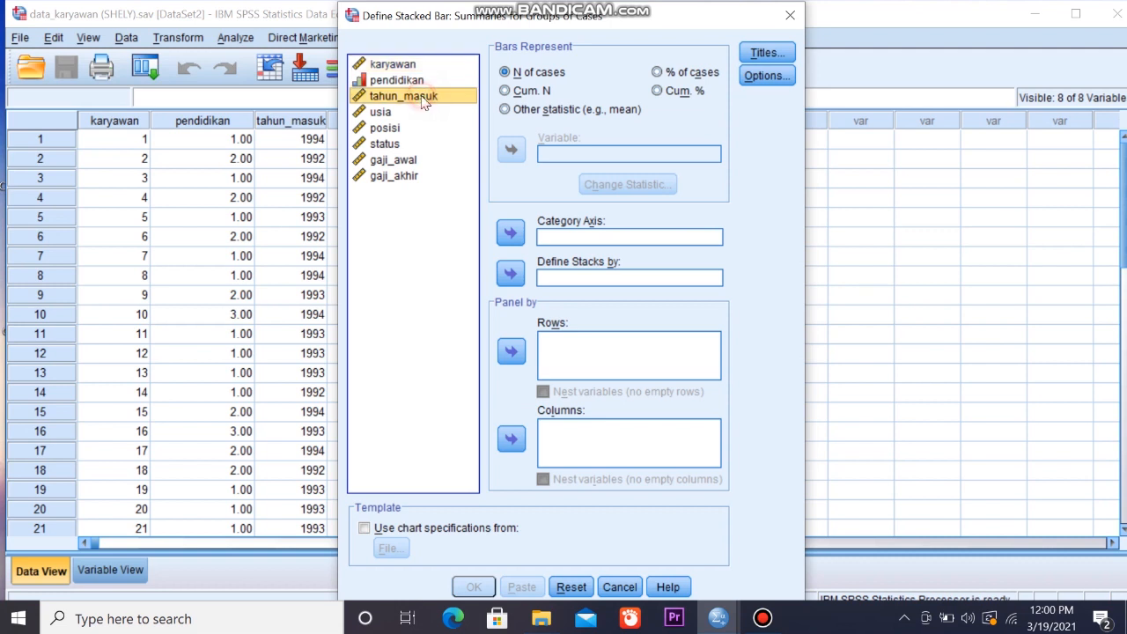
click(511, 233)
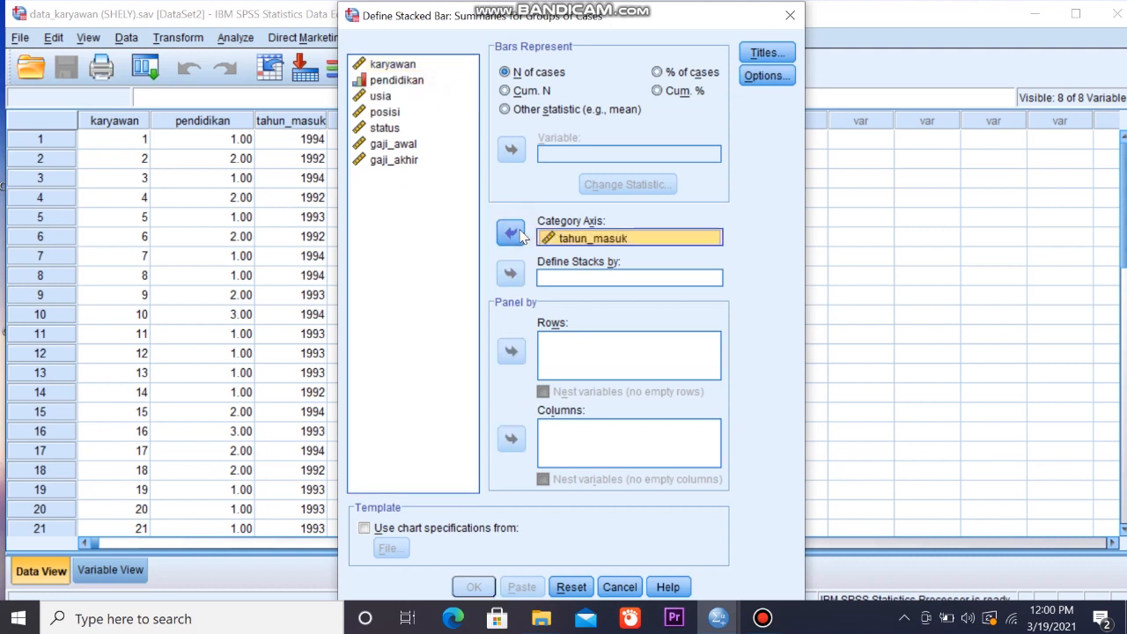
click(511, 72)
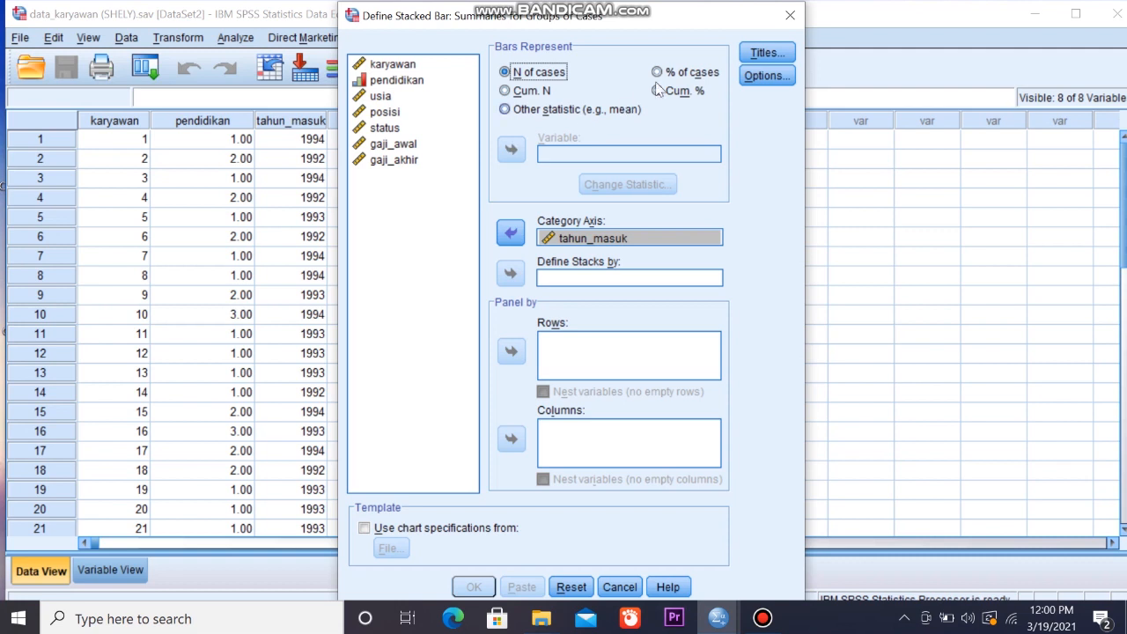
Enter "GRAFIK BAR PRESENTASE KARYAWAN" as both the title and the subtitle of the stacked bar chart
click(762, 53)
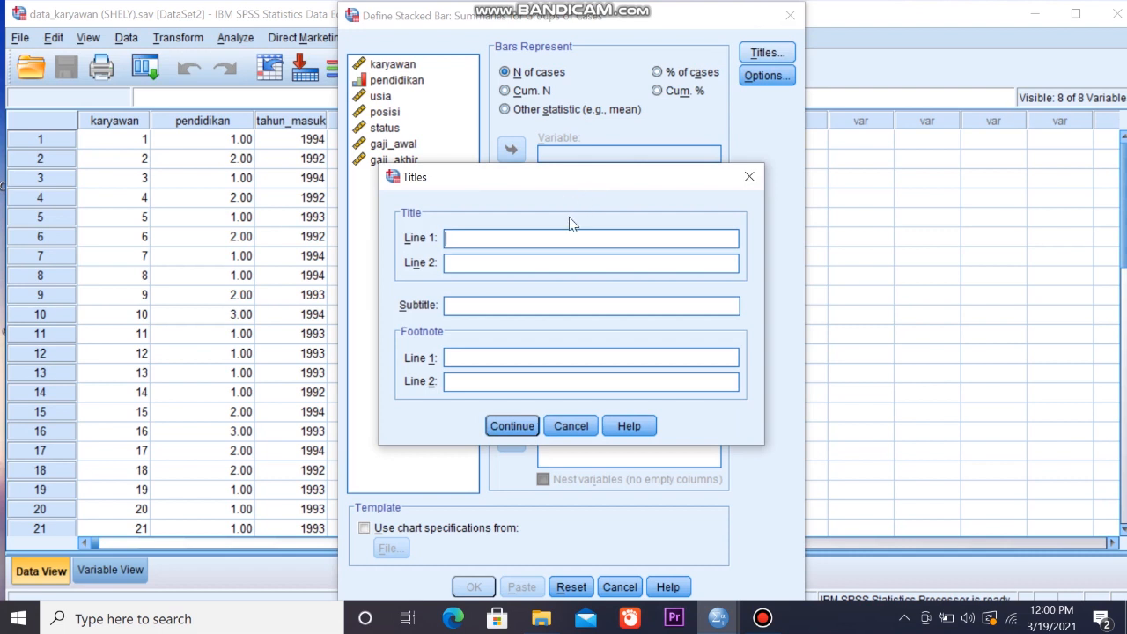
text(GRAFIK BAR PRESENTASE KARYAWAN)
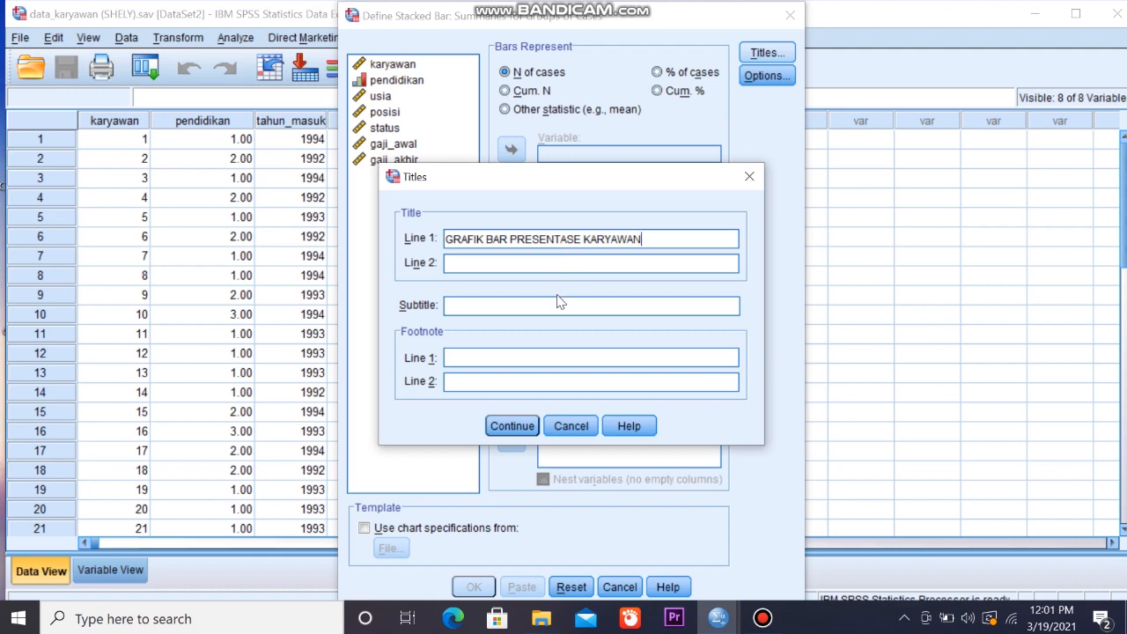
click(558, 306)
text(GRAFIK BAR PRESE)
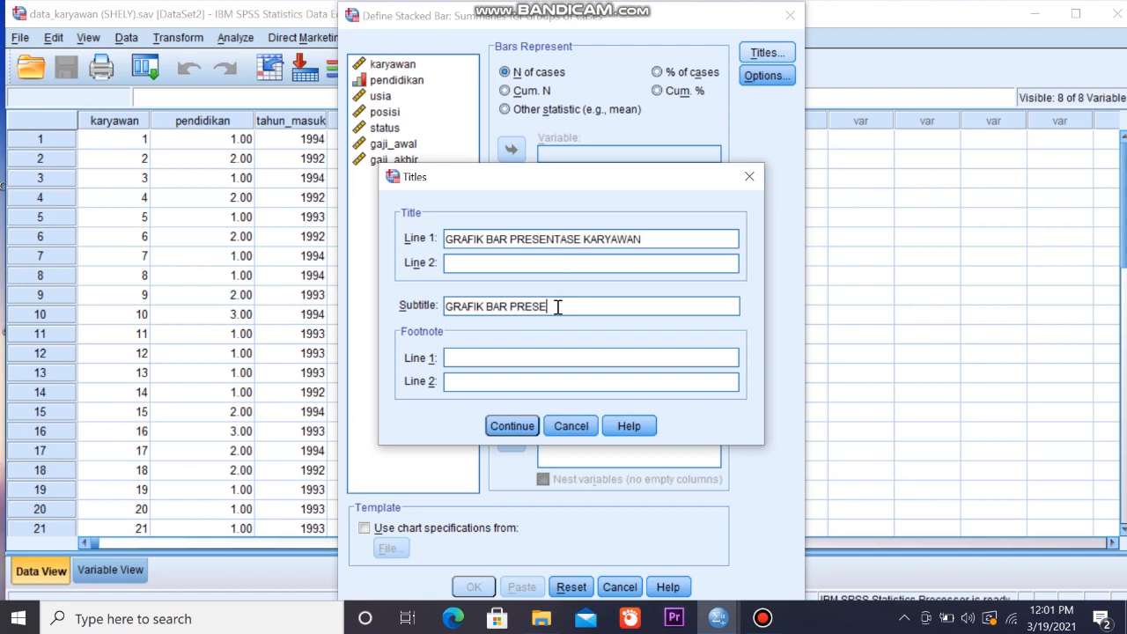
text(NTASE KARYAWAN)
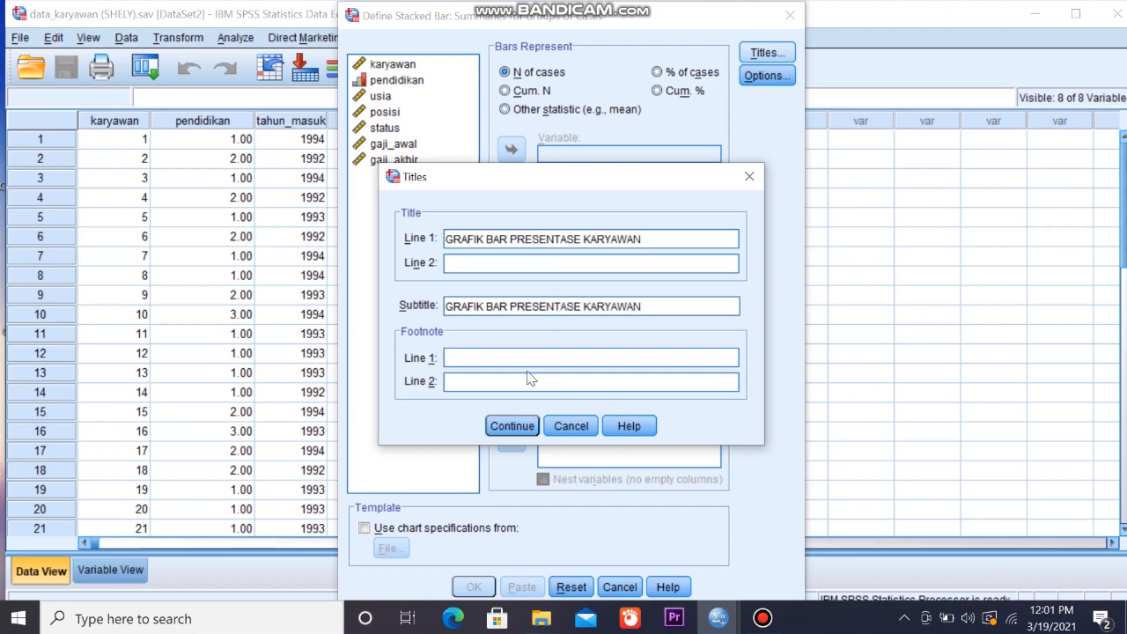
click(512, 426)
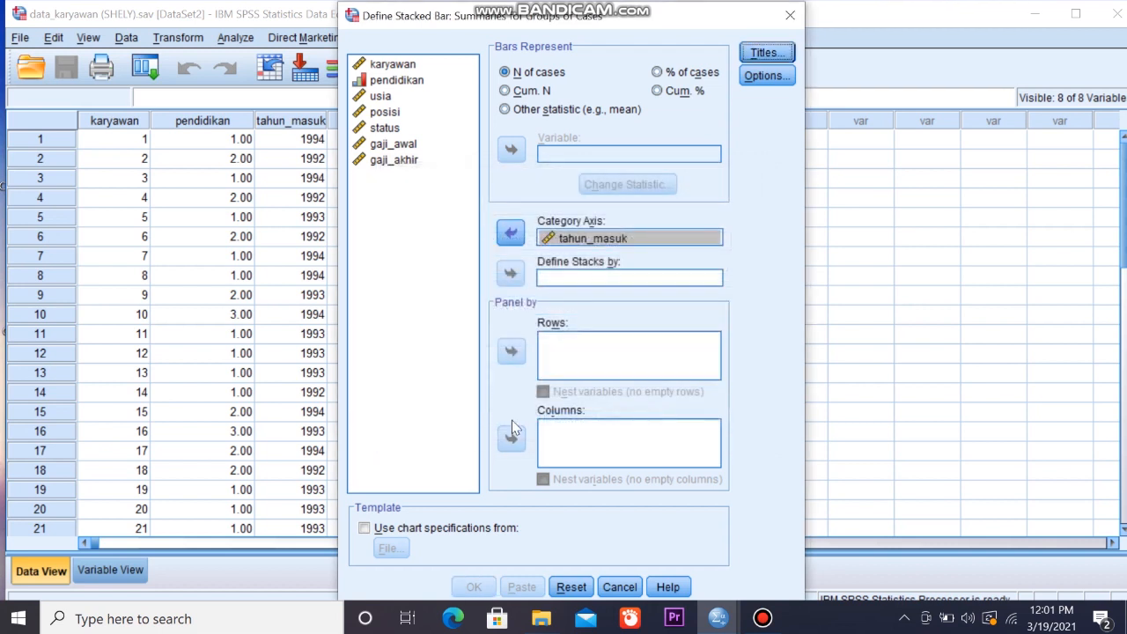
Define the stacks by posisi, generate the stacked bar chart and review it in the output
click(395, 111)
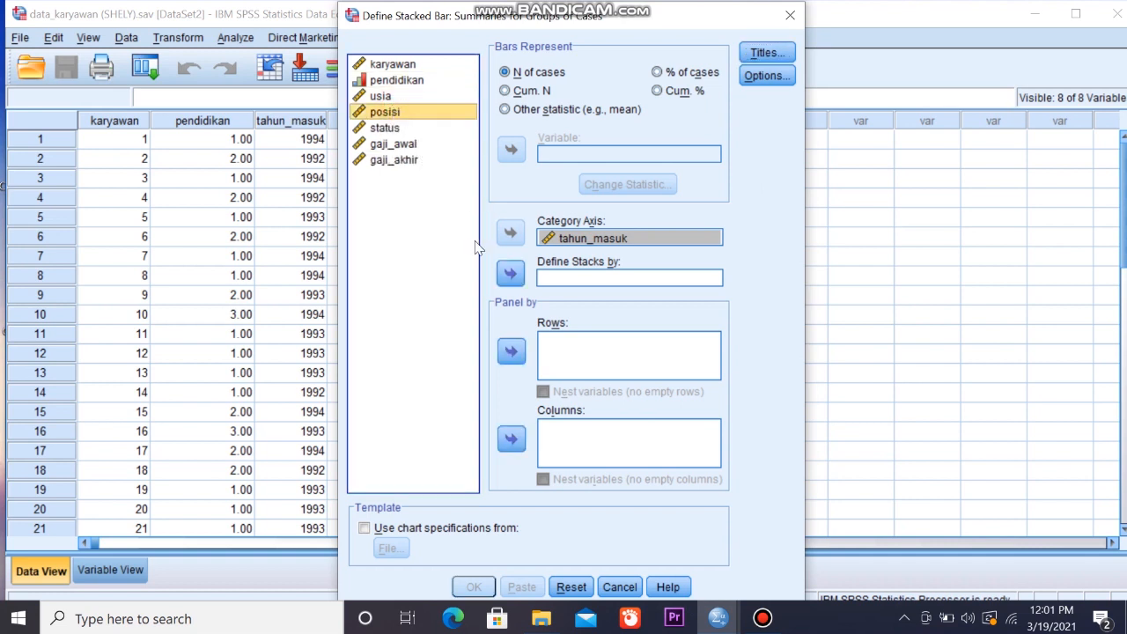
click(518, 278)
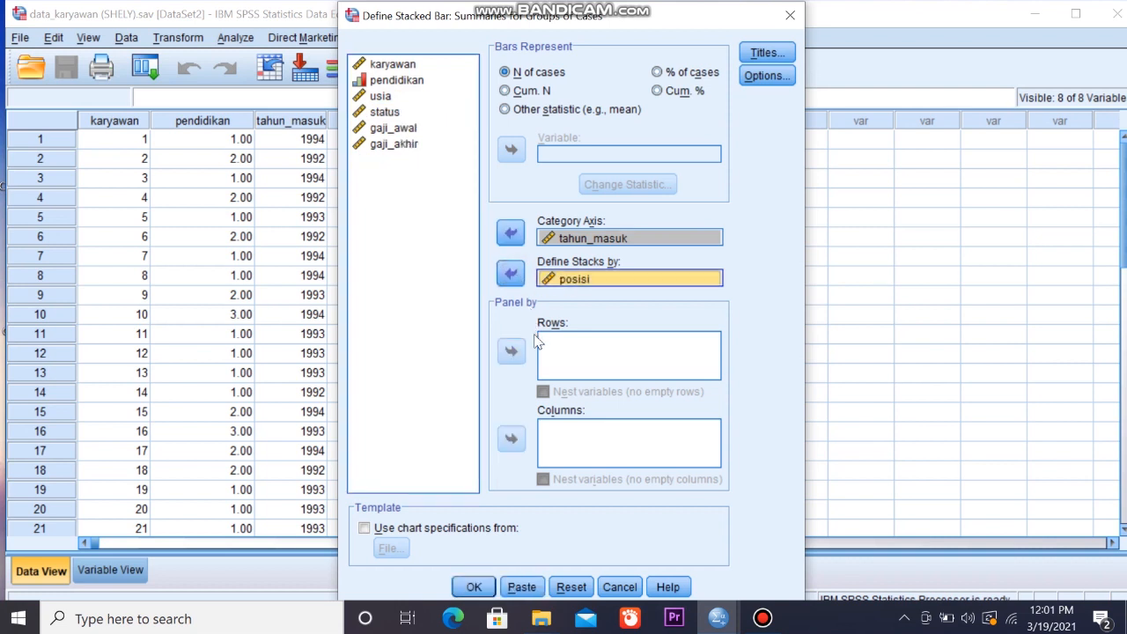
click(476, 587)
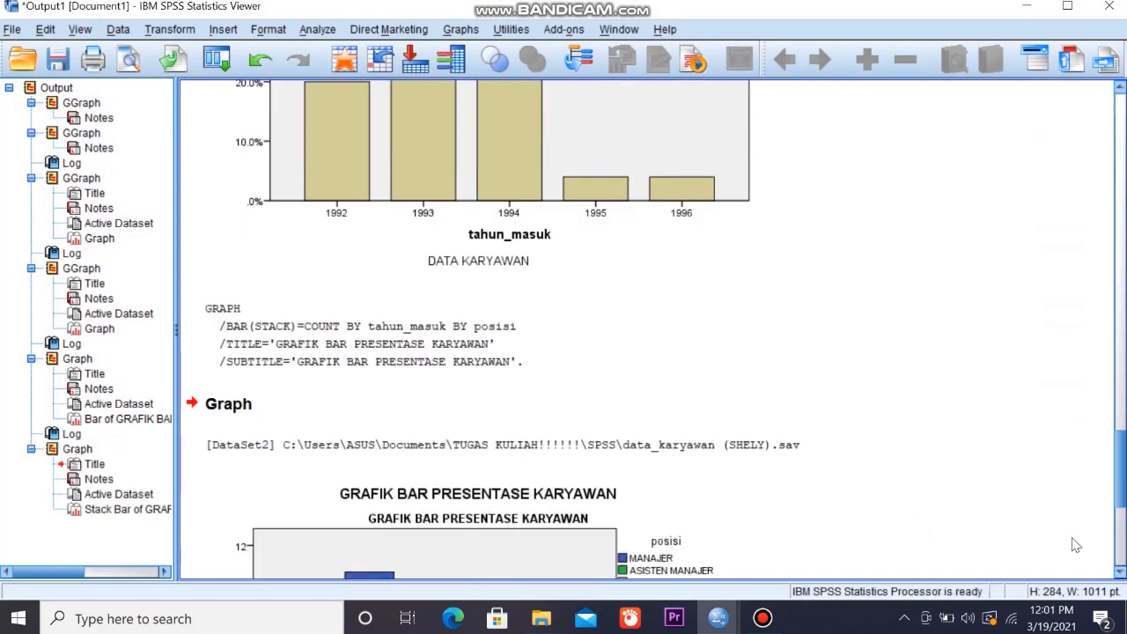
click(1120, 572)
click(1120, 572)
scroll(1120, 572, down, 12)
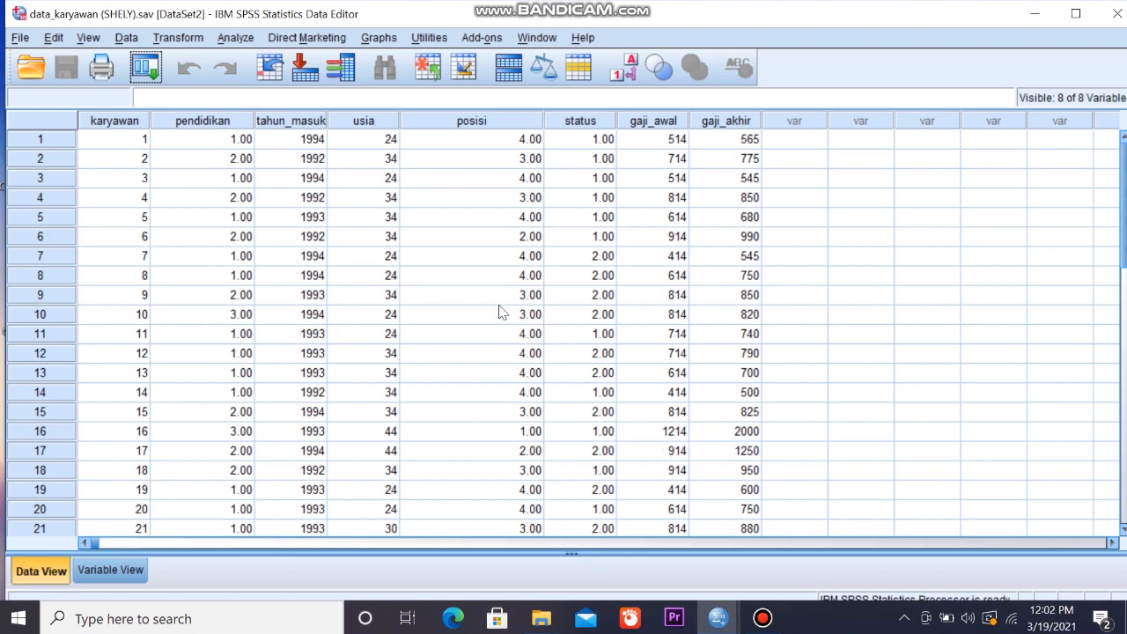
Reopen the legacy stacked bar definition for groups of cases, with bars representing N of cases
click(378, 37)
mouse_move(385, 107)
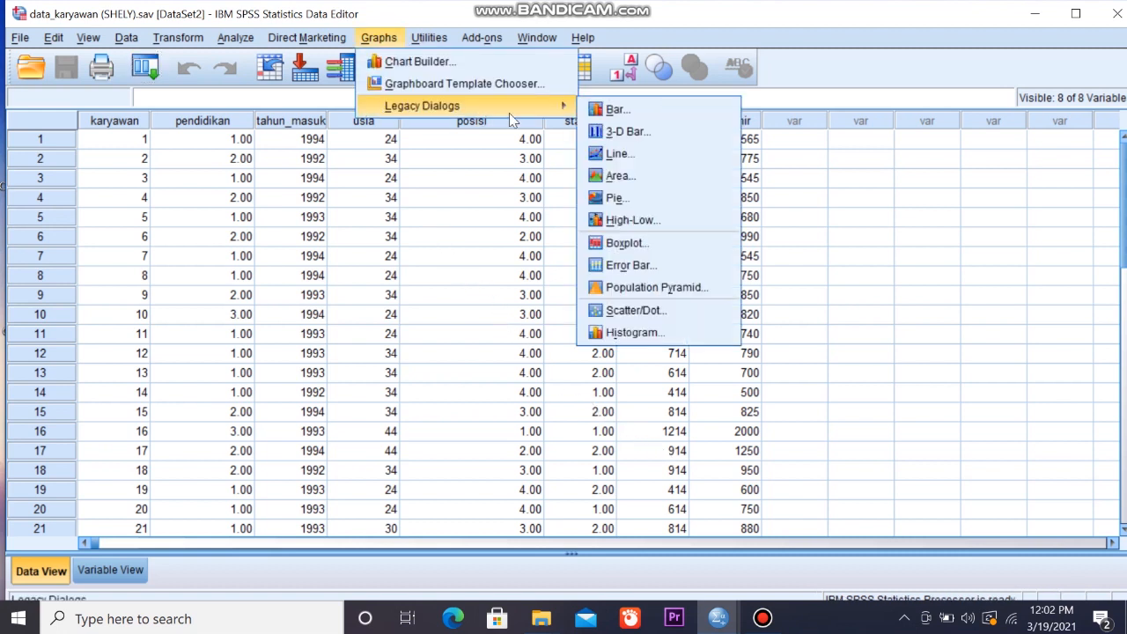
click(604, 109)
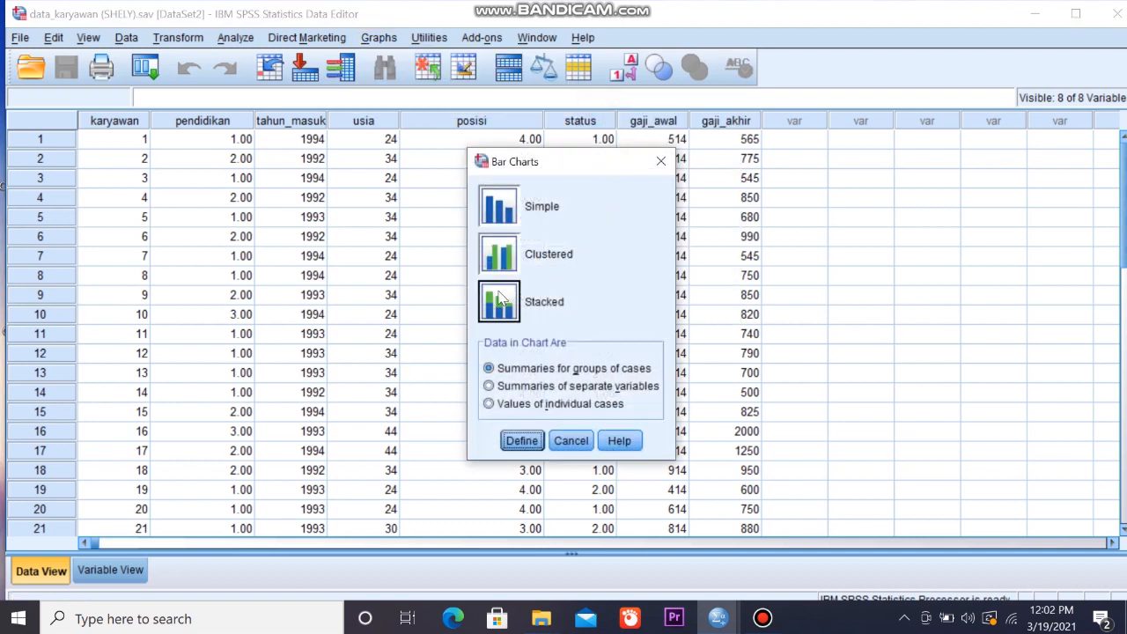
click(521, 442)
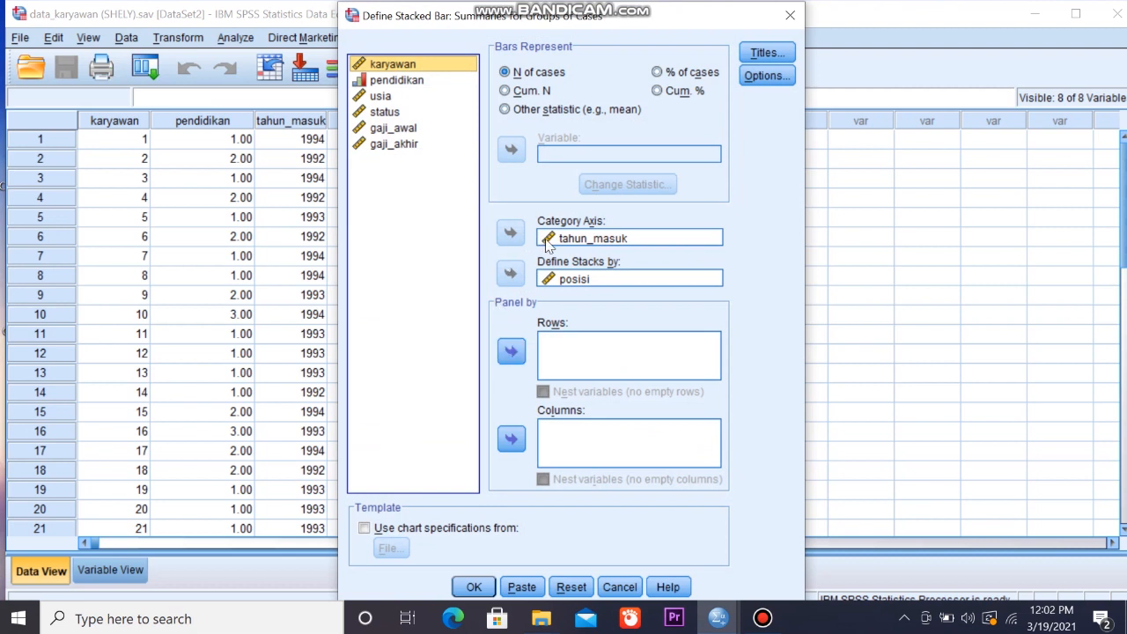
click(507, 69)
Replace the chart's subtitle with "BERDASARKAN TAHUN MASUK DAN POSISI KARYAWAN UNTUK SETIAP STATUS KARYAWAN"
click(774, 54)
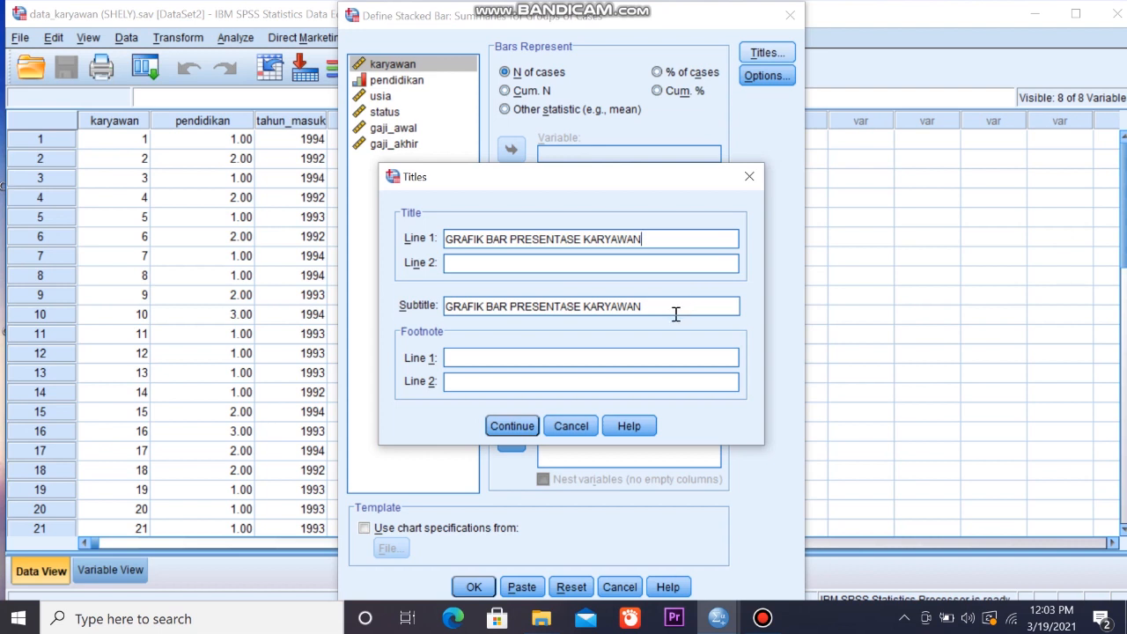
key(BackSpace)
key(BackSpace)
key(BackSpace)
key(BackSpace)
key(BackSpace)
key(BackSpace)
key(BackSpace)
key(BackSpace)
key(BackSpace)
key(BackSpace)
key(BackSpace)
key(BackSpace)
key(BackSpace)
key(BackSpace)
key(BackSpace)
key(BackSpace)
key(BackSpace)
key(BackSpace)
key(BackSpace)
key(BackSpace)
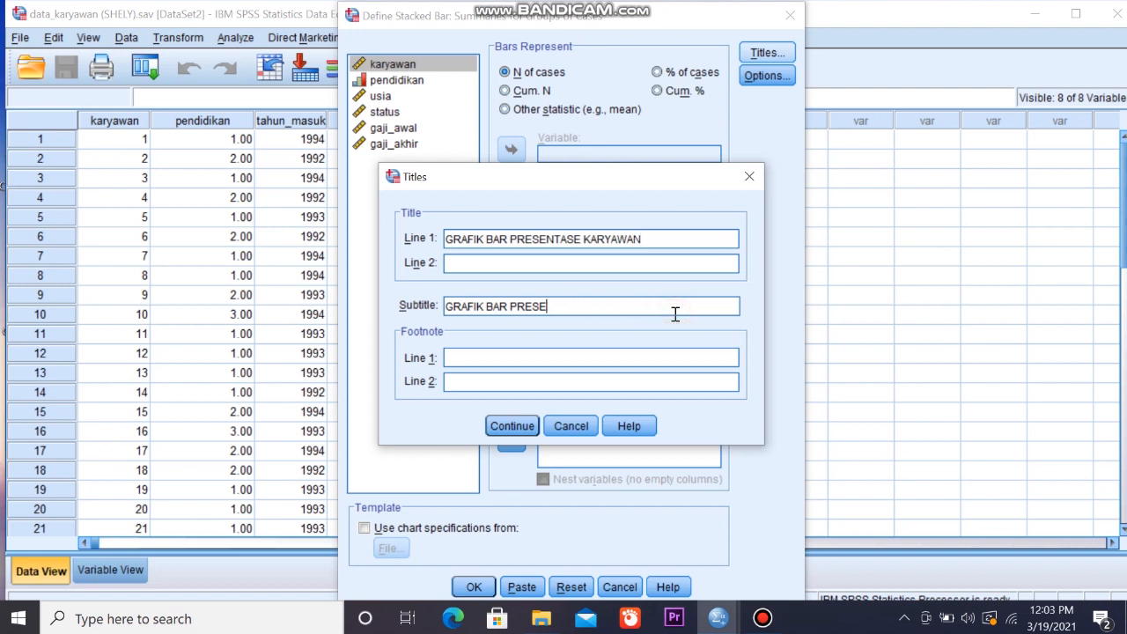
key(BackSpace)
key(BackSpace)
key(BackSpace)
key(BackSpace)
key(BackSpace)
key(BackSpace)
text(BERDASARKAN TAH)
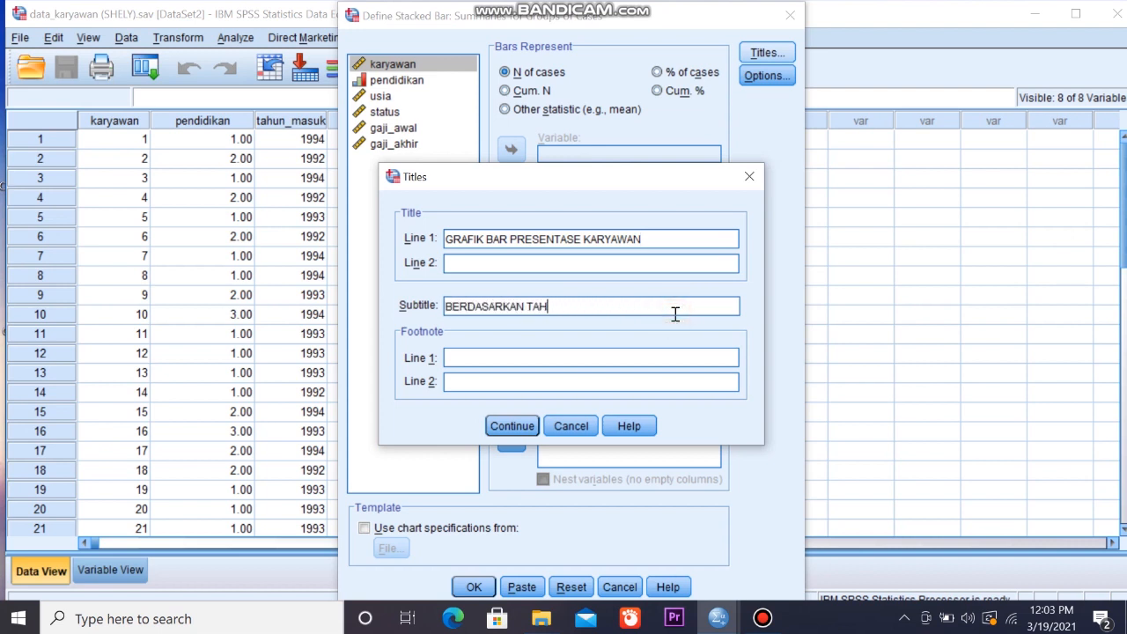
text(UN MASUK DAN POSISI KARYA)
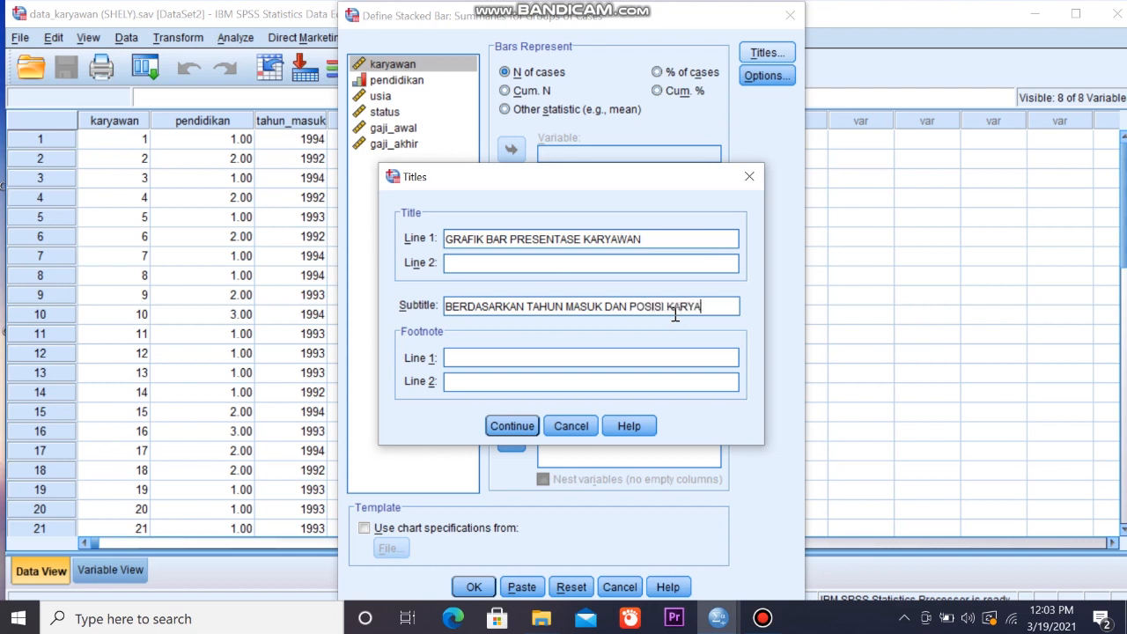
text(WAN UNTUK SETIAP STAT)
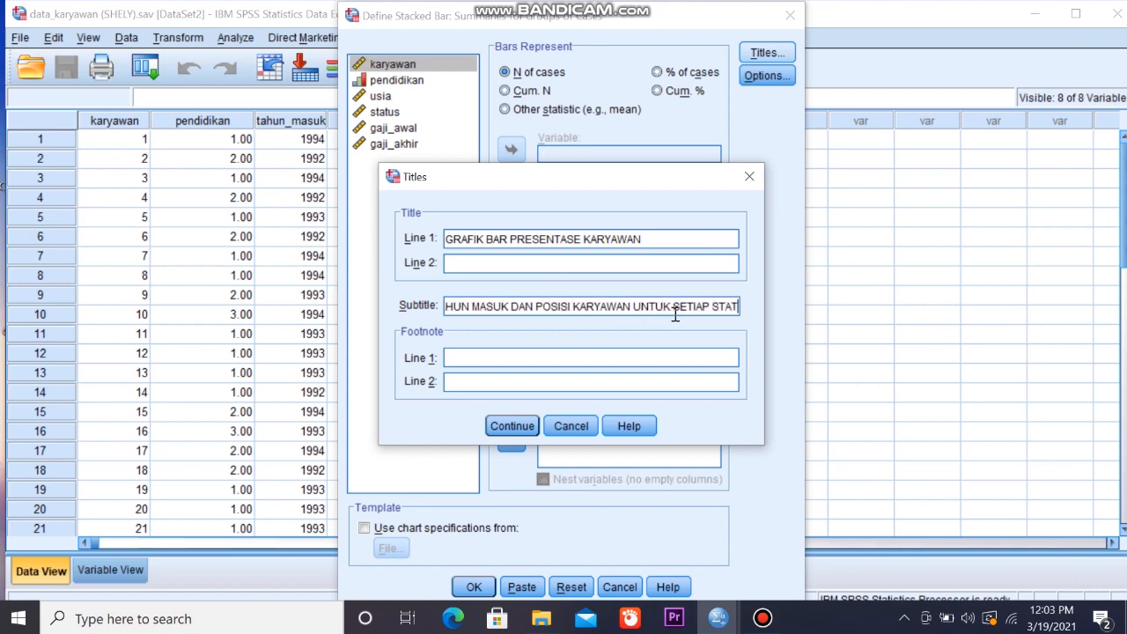
text(US KARYAWAN)
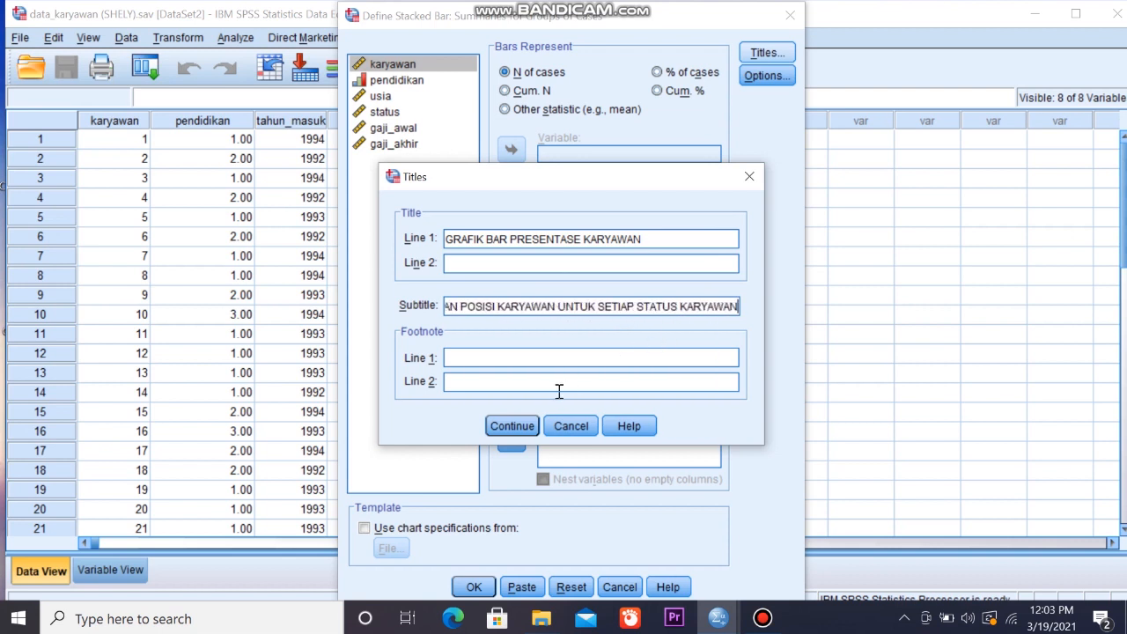
click(512, 426)
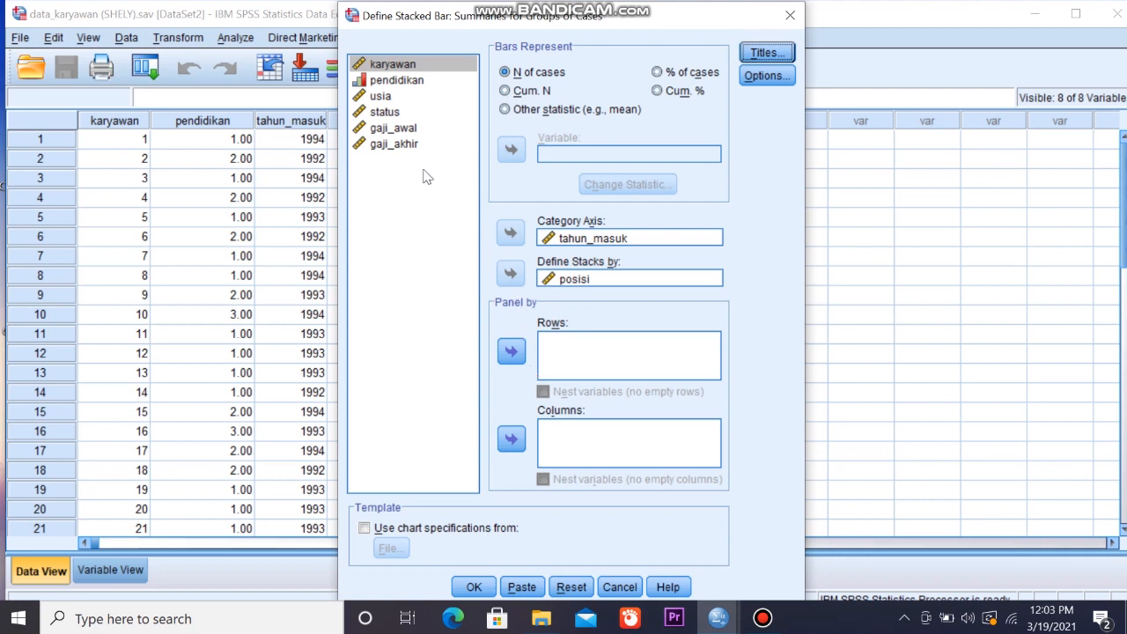
Panel the stacked bar chart in rows by status and generate it
click(387, 112)
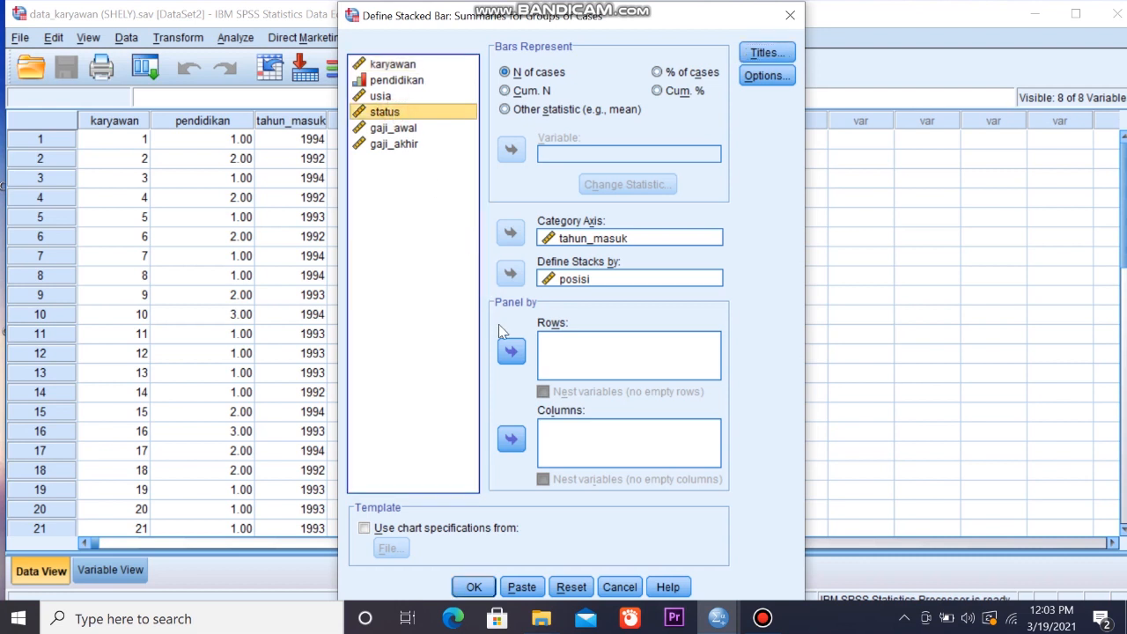
click(521, 363)
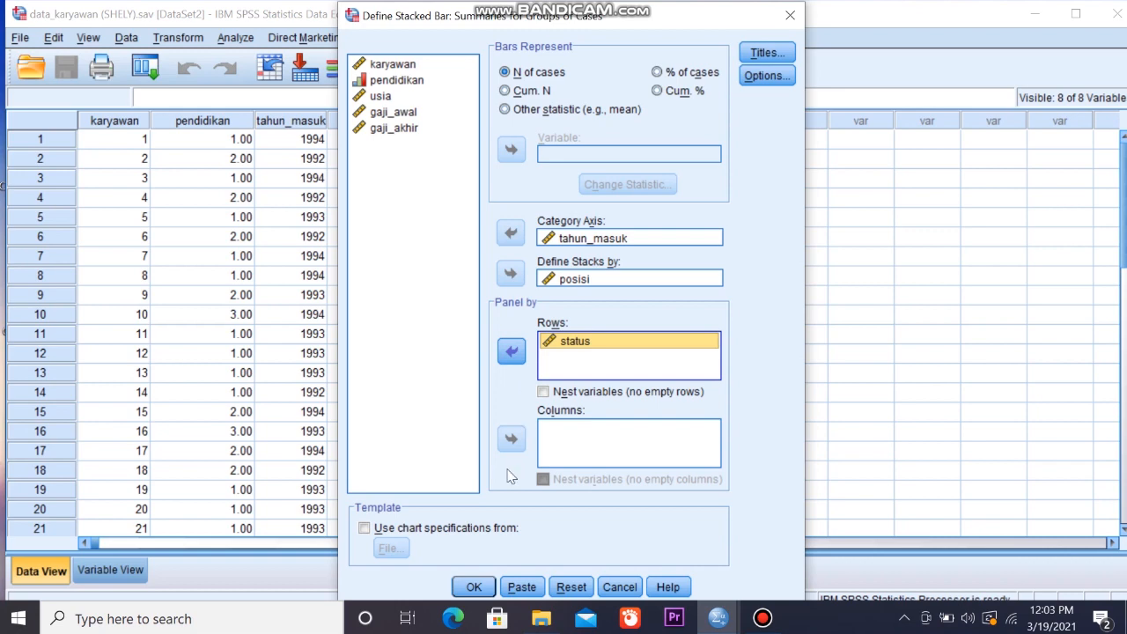
click(474, 588)
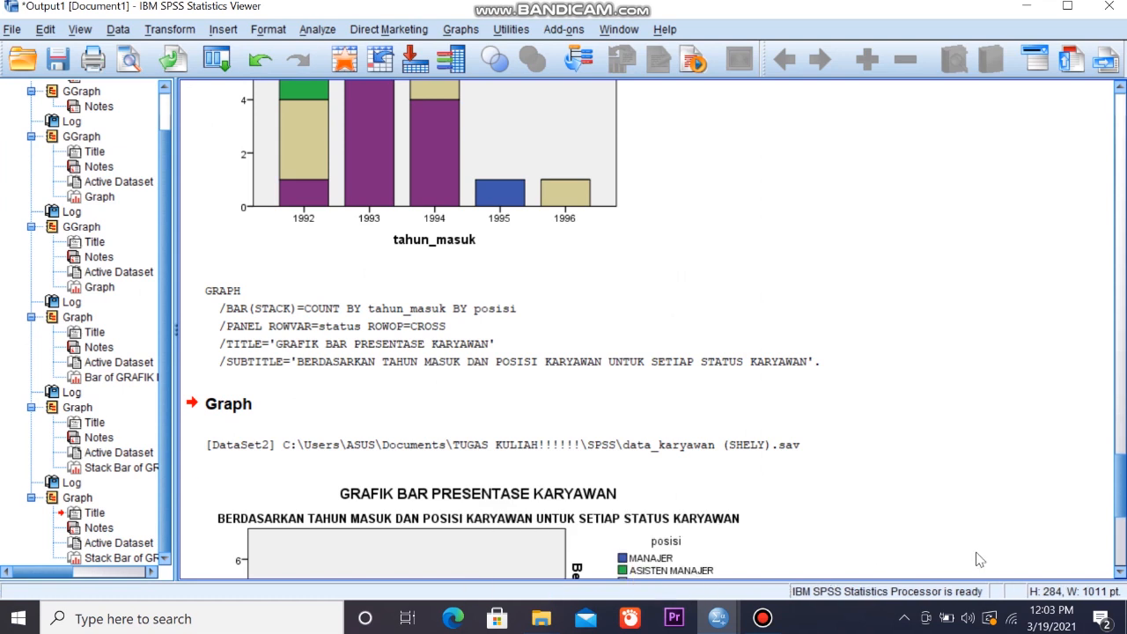
Examine the stacked bar chart of tahun_masuk by posisi, panelled by status, in the output
click(1121, 572)
click(1121, 572)
click(1120, 572)
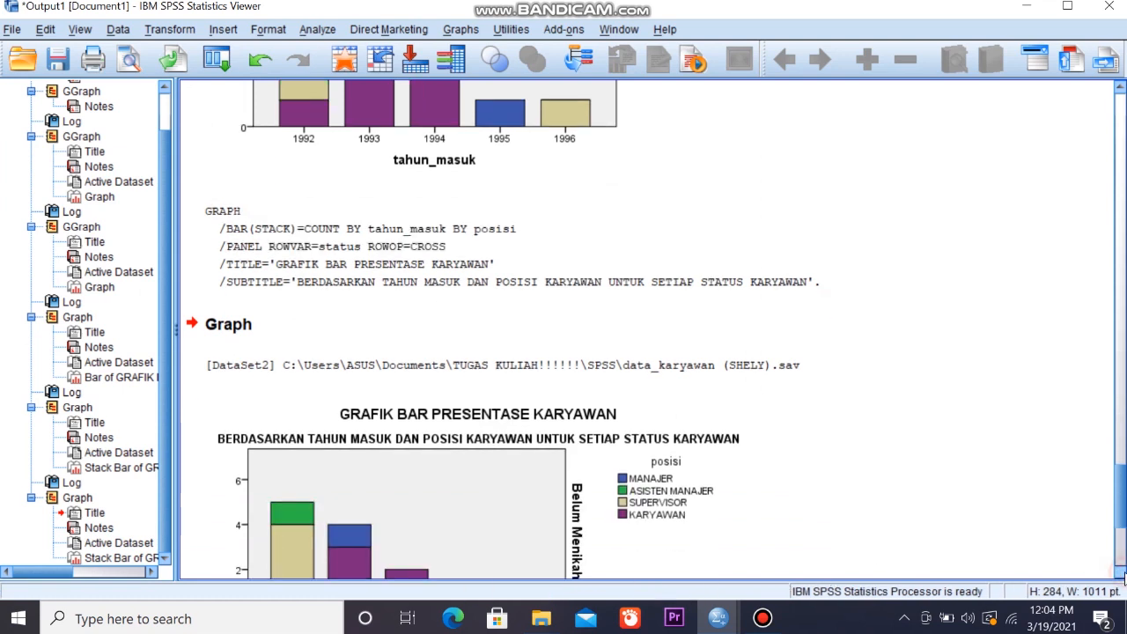
click(1120, 572)
click(1121, 572)
click(1121, 572)
click(1121, 572)
click(1120, 572)
click(1120, 572)
click(1121, 572)
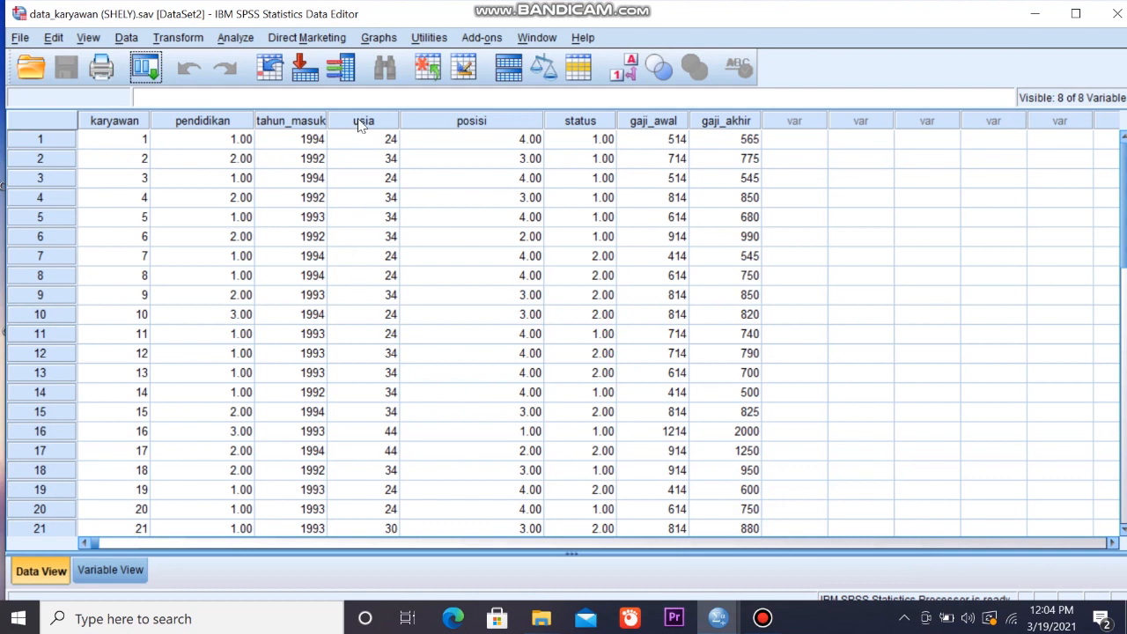
Define a legacy 3-D bar chart for groups of cases on both axes, with bars representing the mean of gaji_awal
click(368, 40)
mouse_move(379, 107)
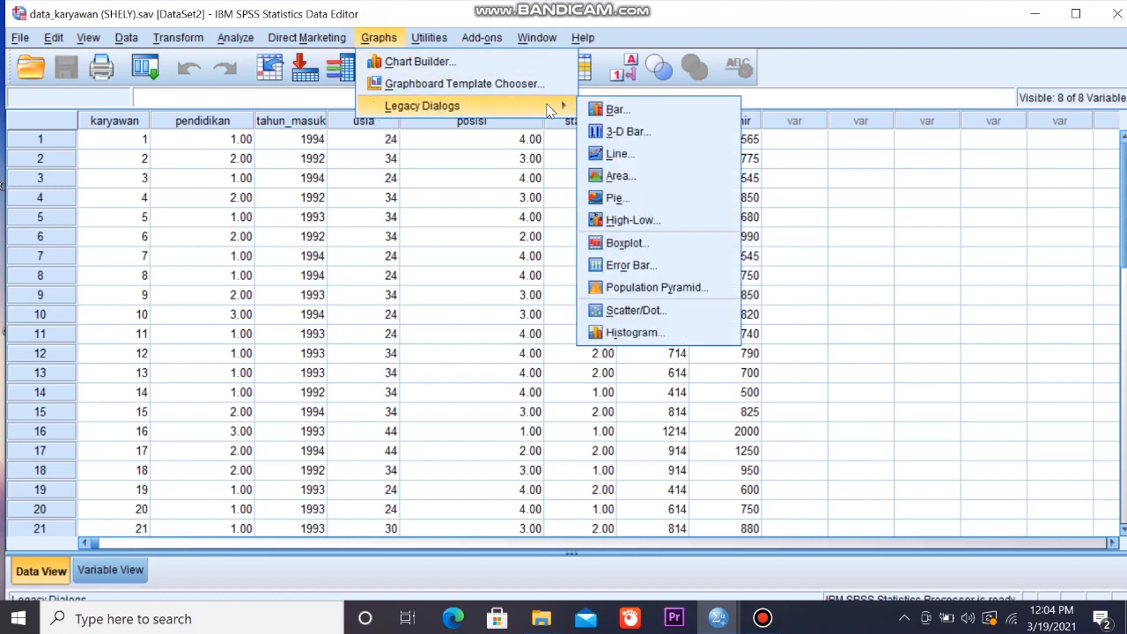
click(607, 131)
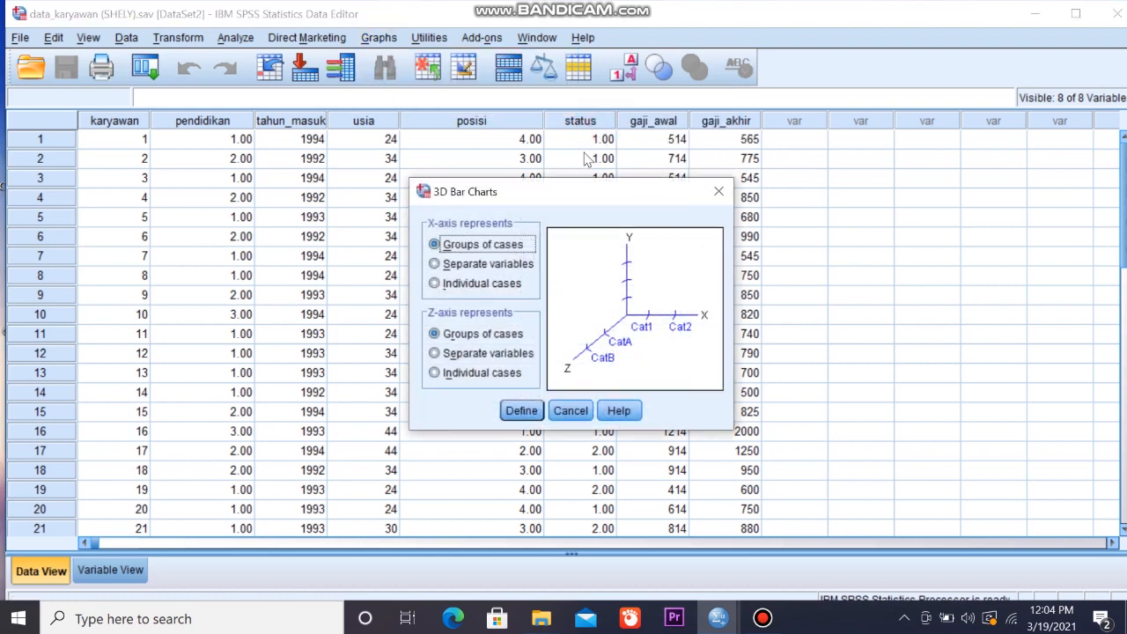
click(515, 410)
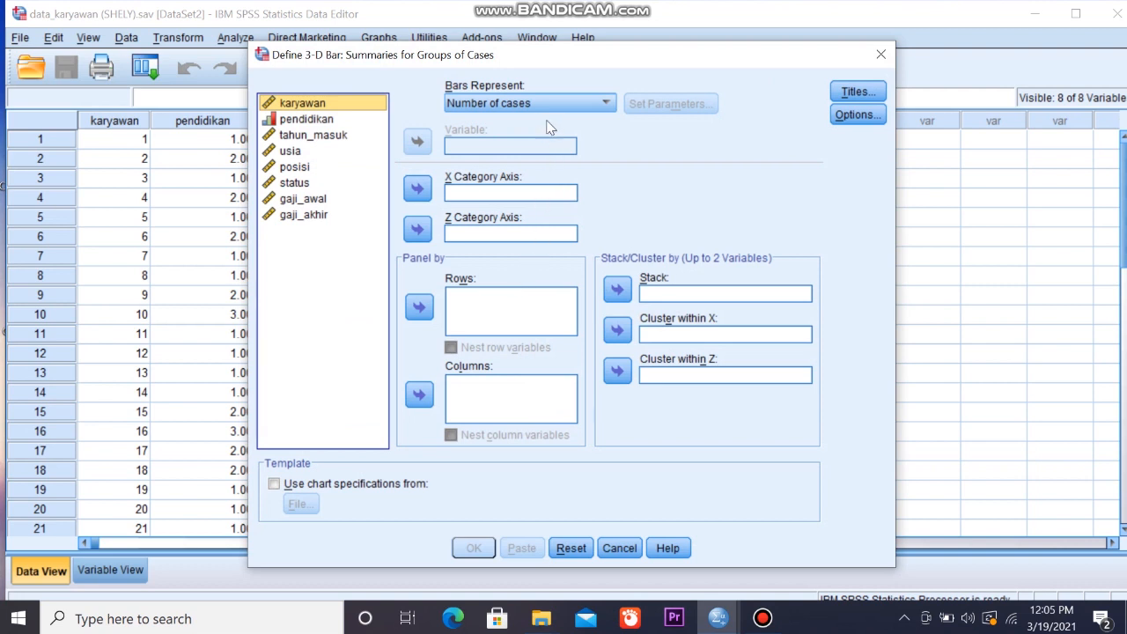
click(574, 102)
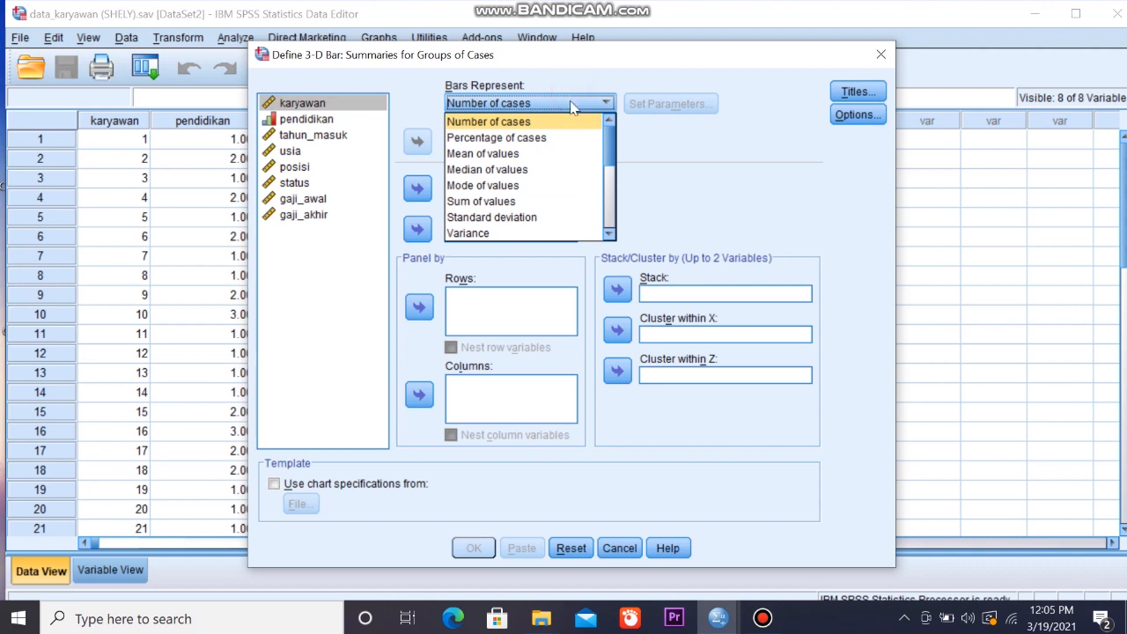
click(513, 154)
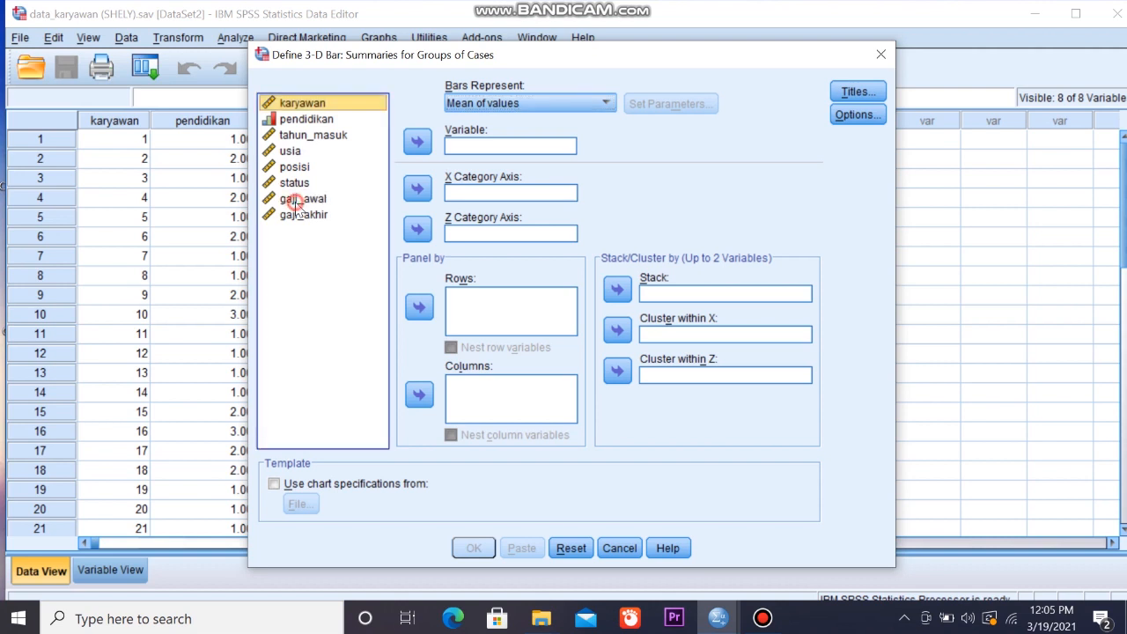
click(297, 199)
click(419, 141)
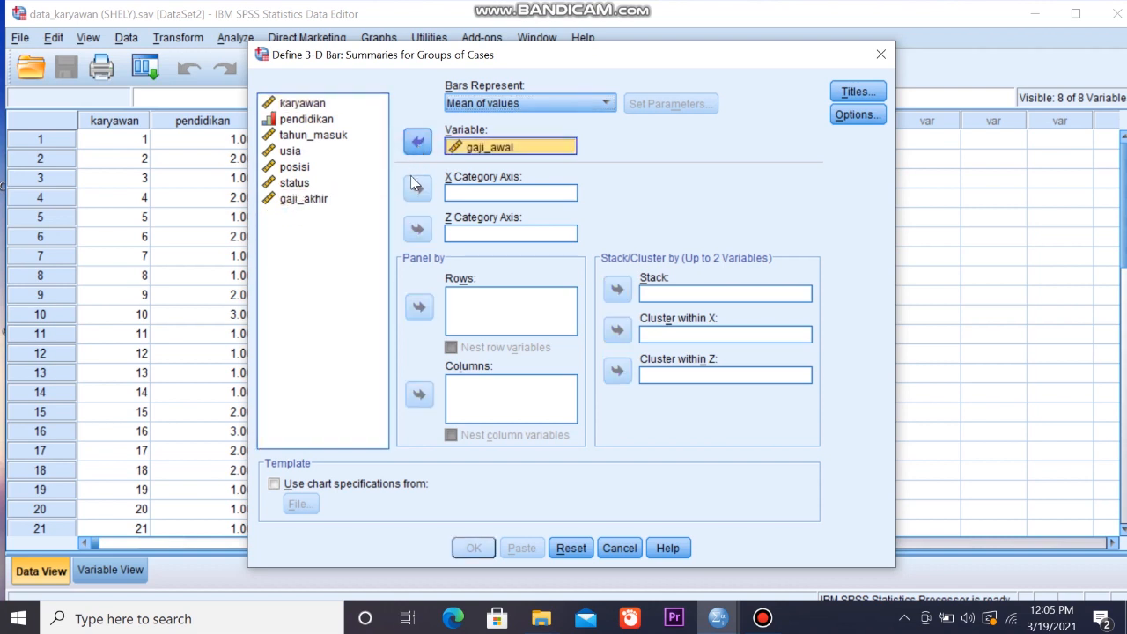
Assign pendidikan to the X category axis and status to the Z category axis of the 3-D bar chart
click(296, 121)
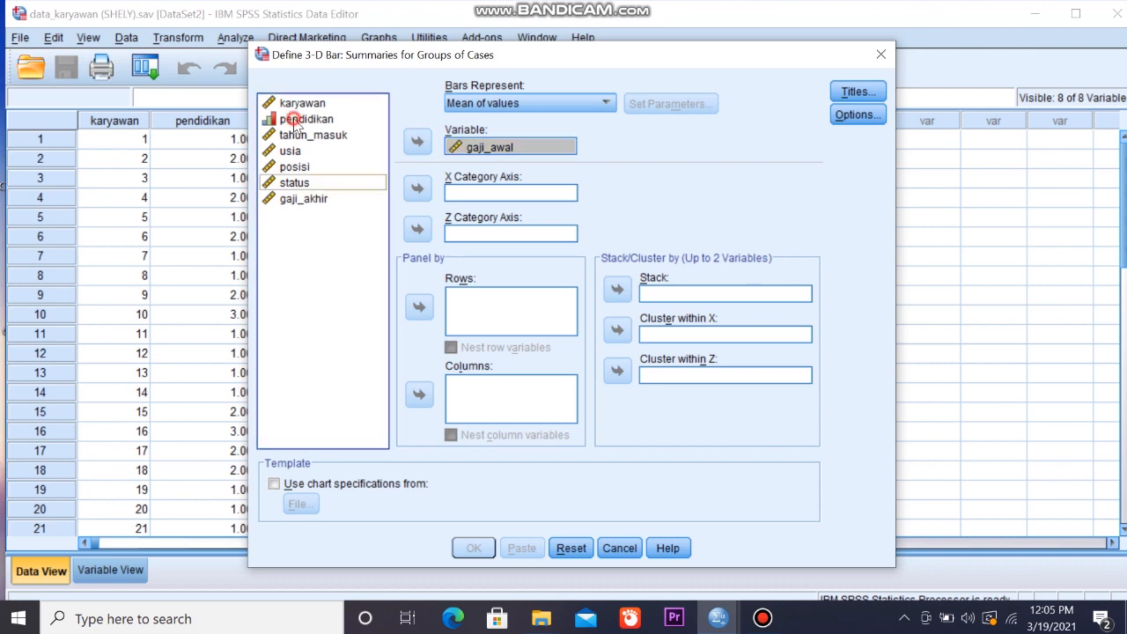
click(418, 189)
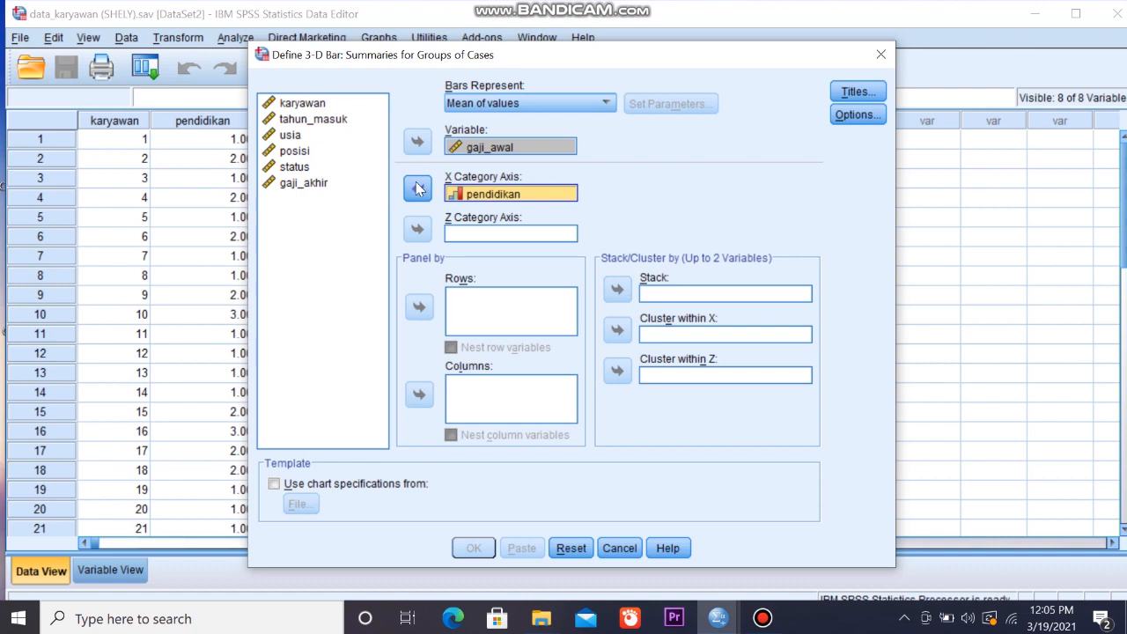
click(298, 167)
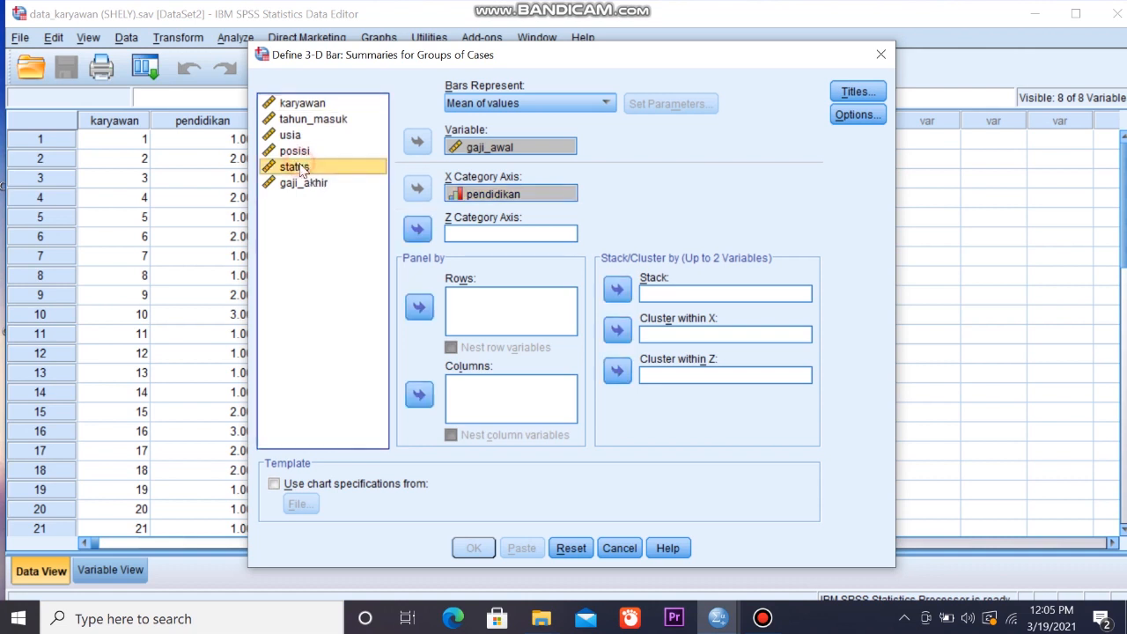
click(419, 230)
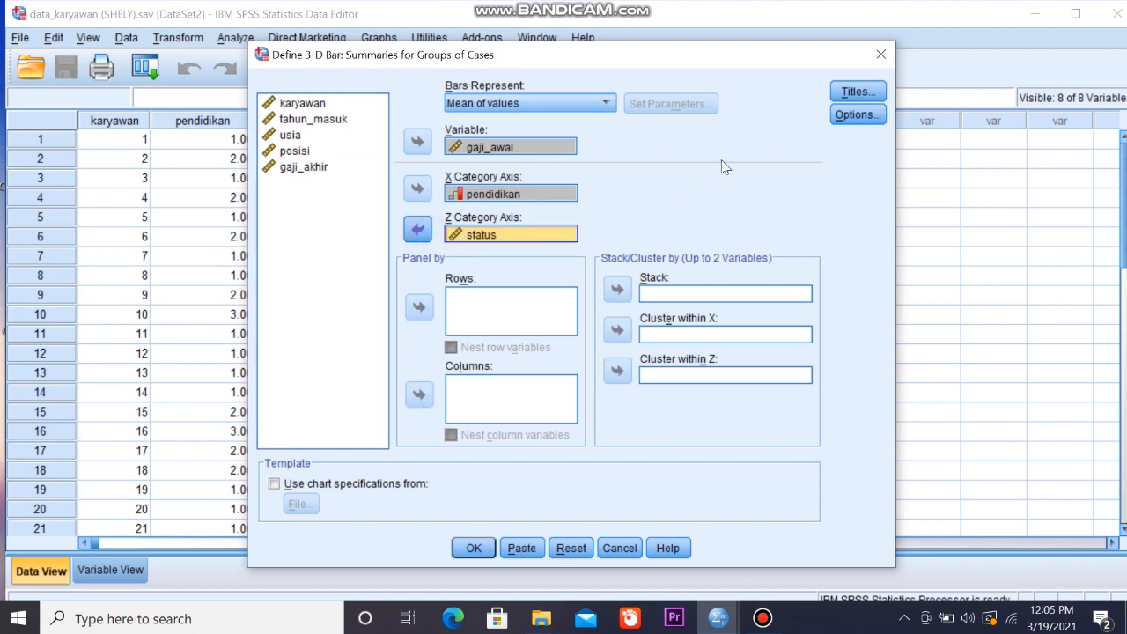
Title the 3-D bar chart "GRAFIK BAR GAJI AWAL KARYAWAN" with subtitle "BERDASAR PENDIDIKAN DAN STATUS KARYAWAN" and generate it
click(860, 89)
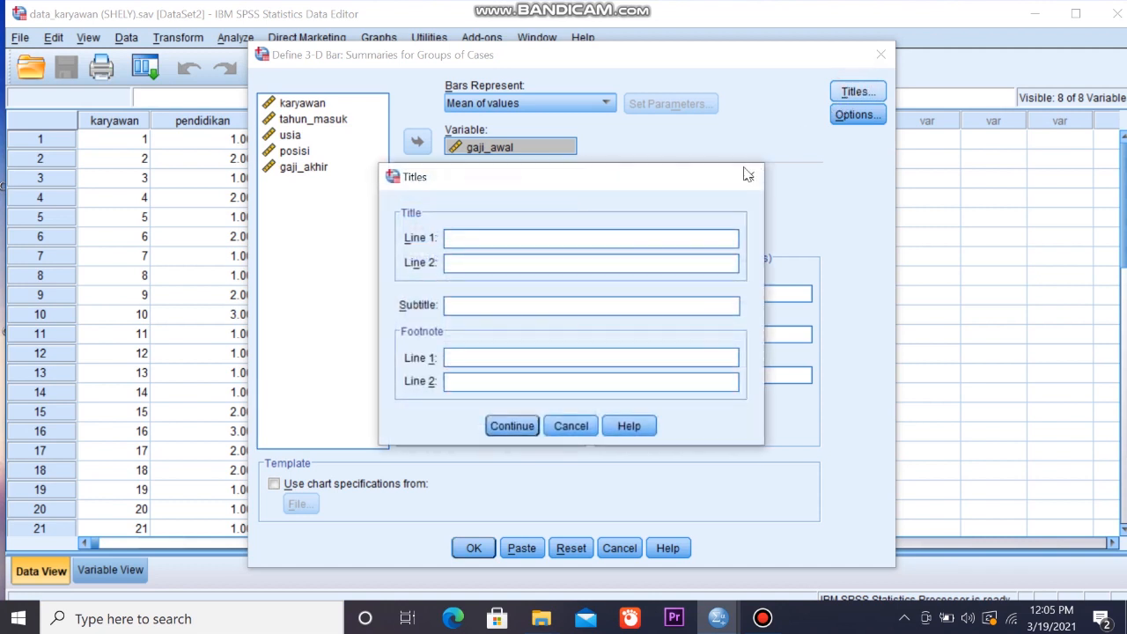
text(GRAFIK BAR GAJI AWAL KARYAWAN)
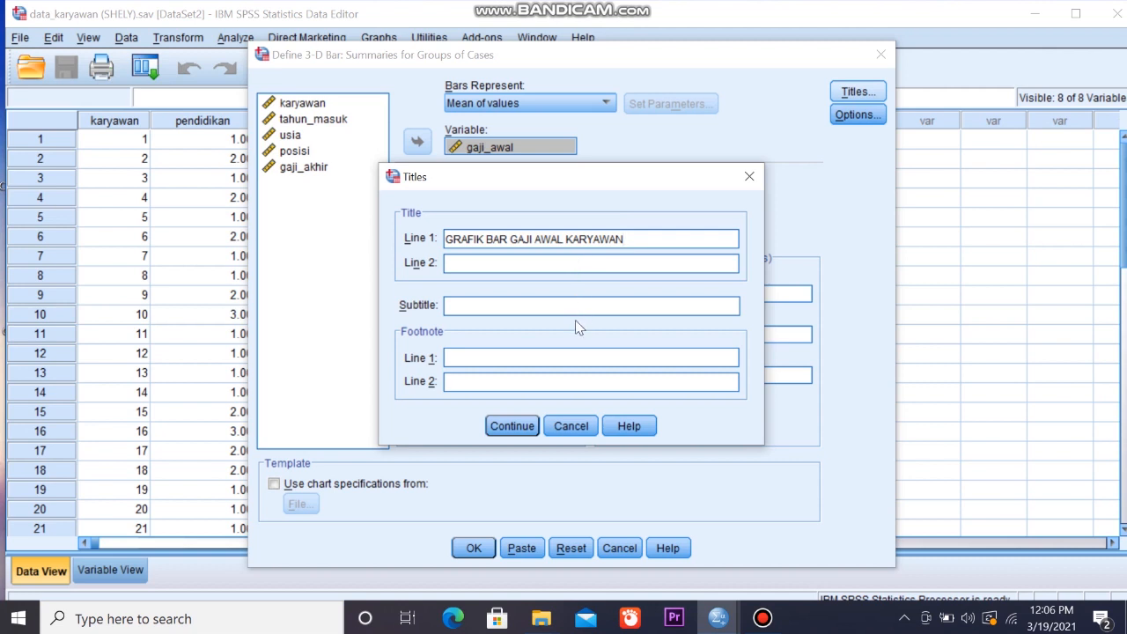
click(575, 324)
click(598, 298)
text(BERDASAR PENDIDIKAN DAN STATUS KARYAWAN)
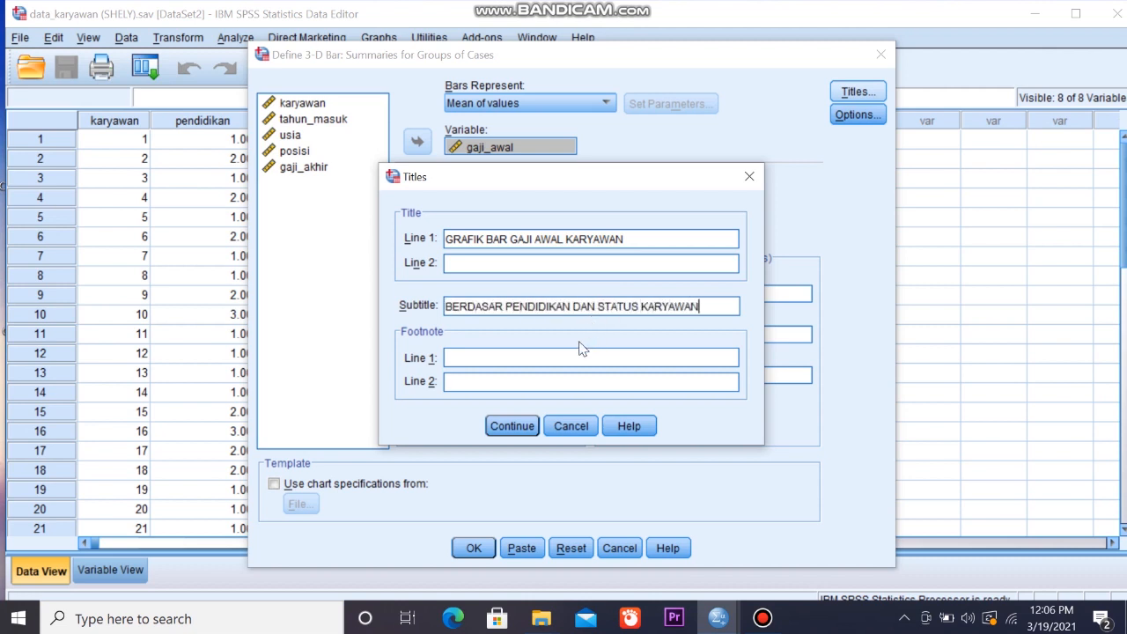
click(533, 430)
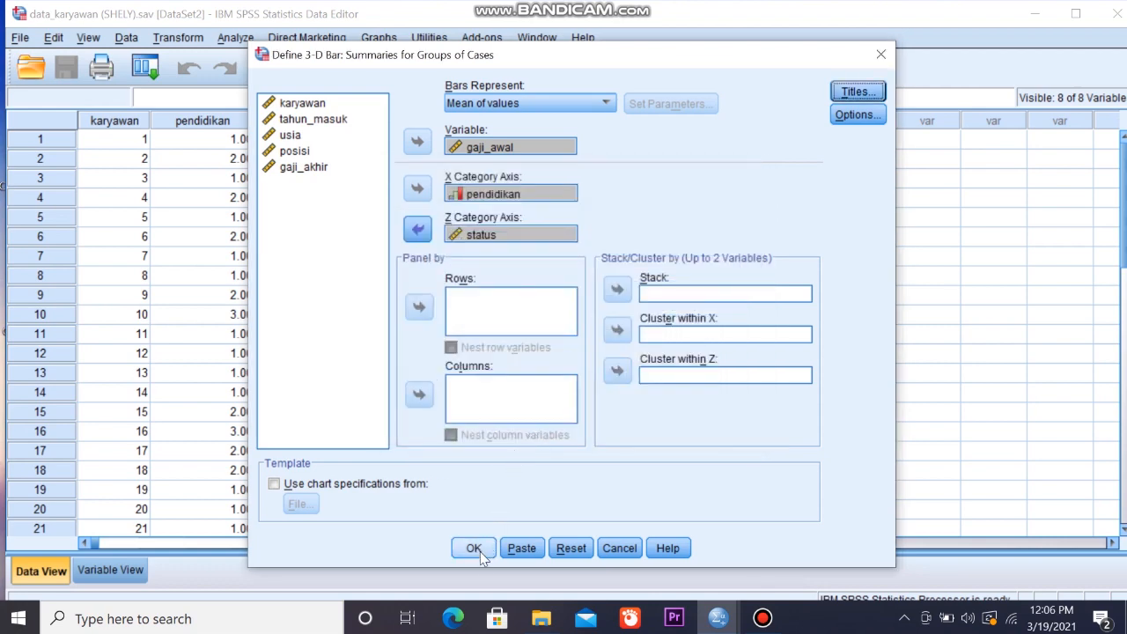
click(480, 551)
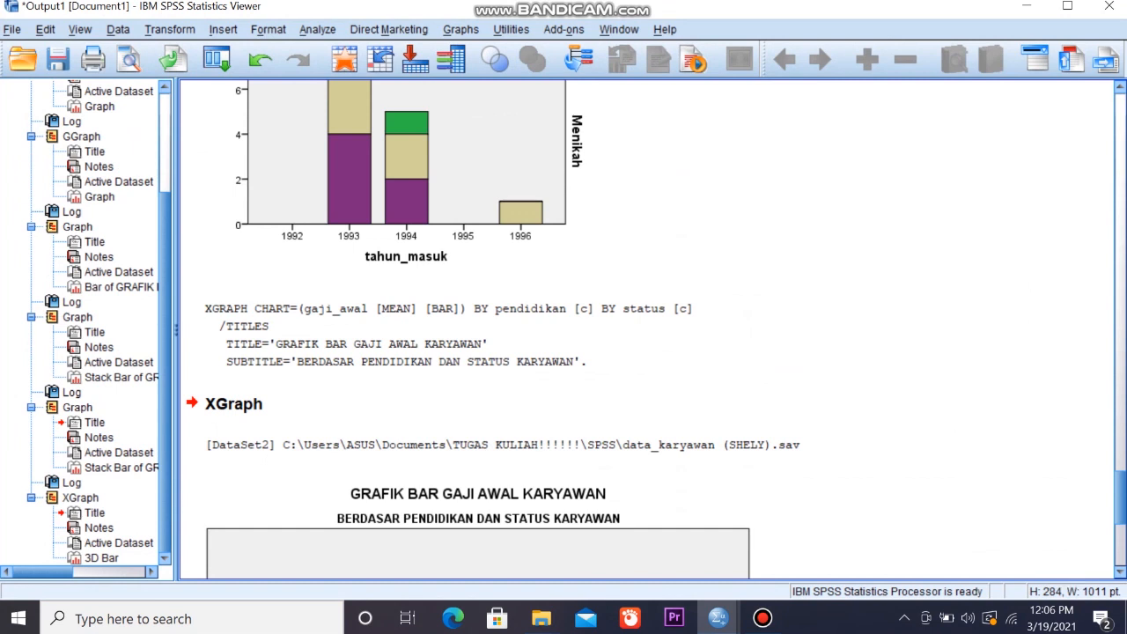
Examine the 3-D bar chart of mean gaji_awal by pendidikan and status in the output
click(1120, 572)
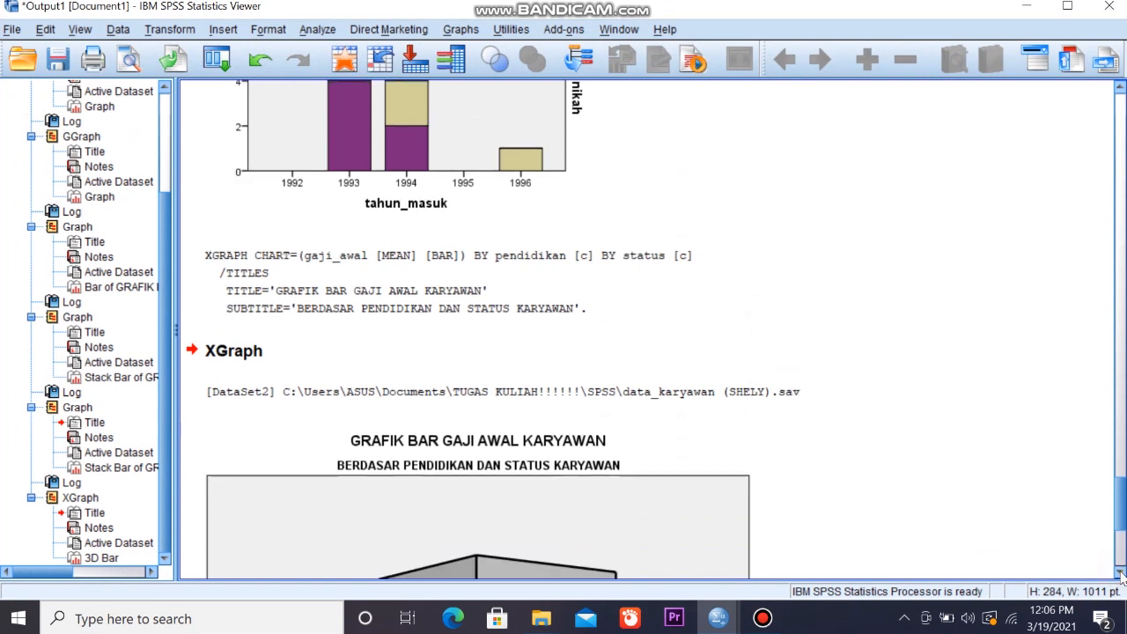
click(1120, 573)
click(1120, 573)
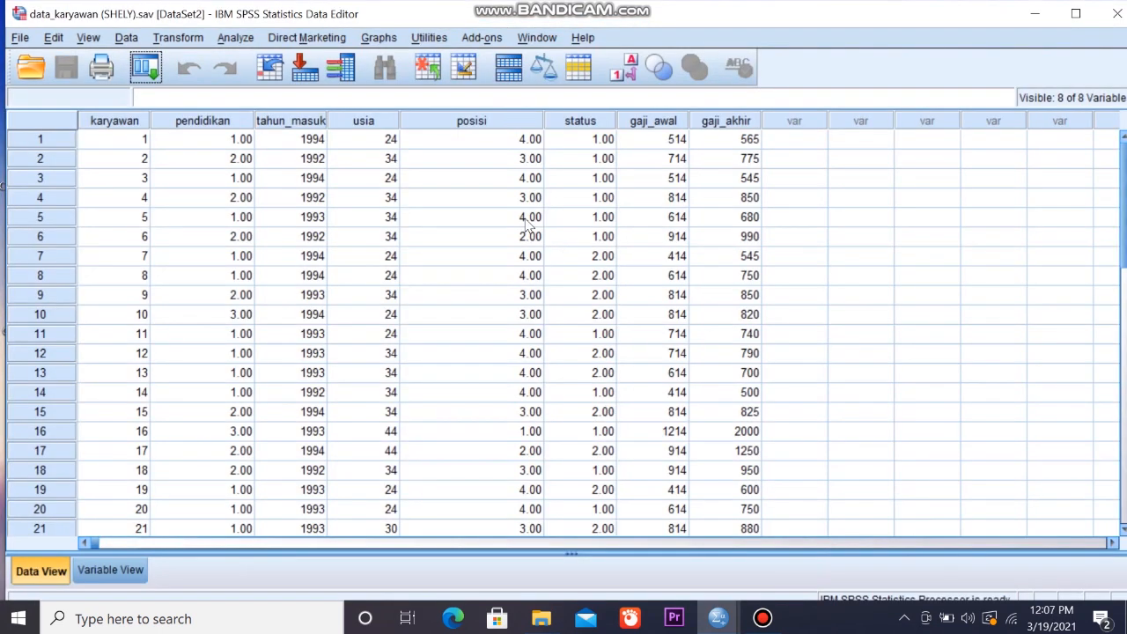
Reopen the legacy 3-D bar definition for groups of cases, panel it in rows by posisi and stack it by tahun_masuk
click(392, 43)
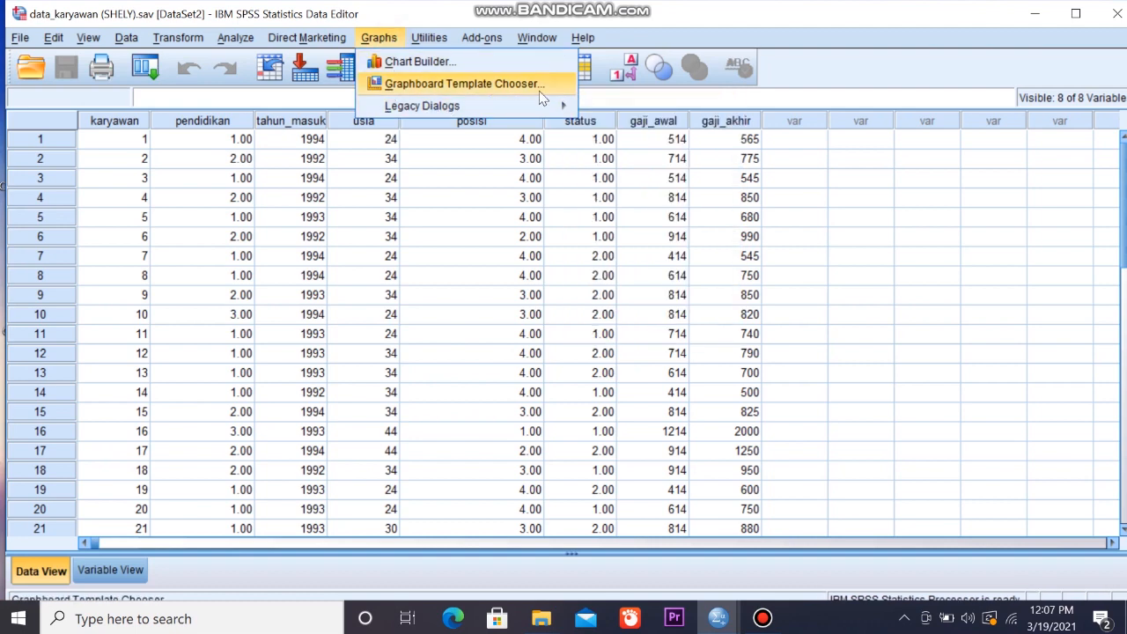
mouse_move(563, 107)
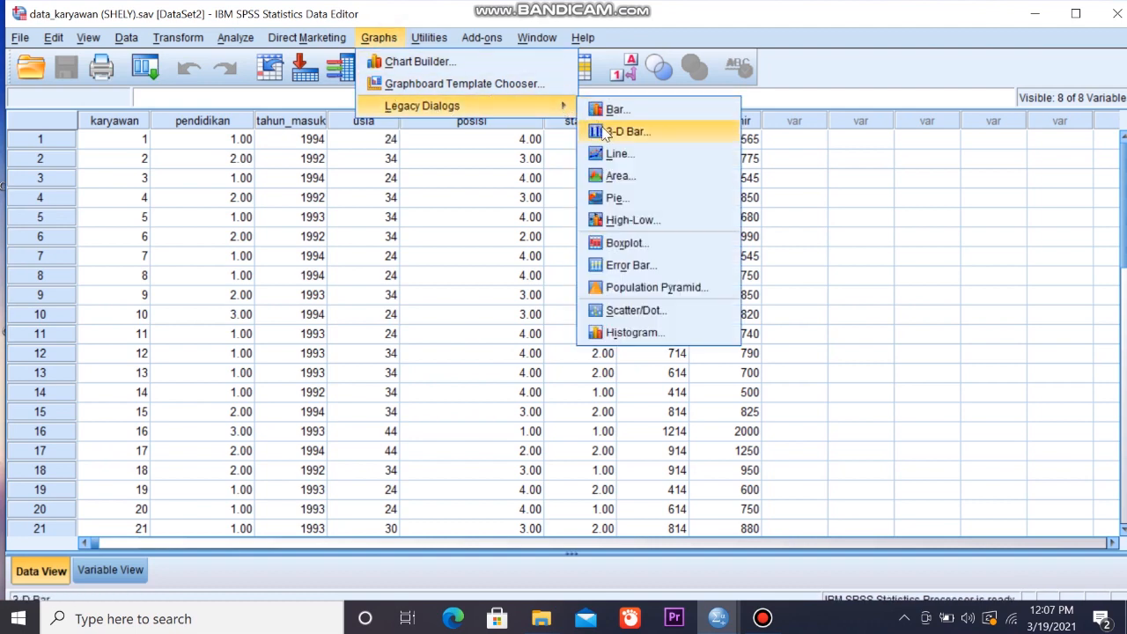
click(608, 132)
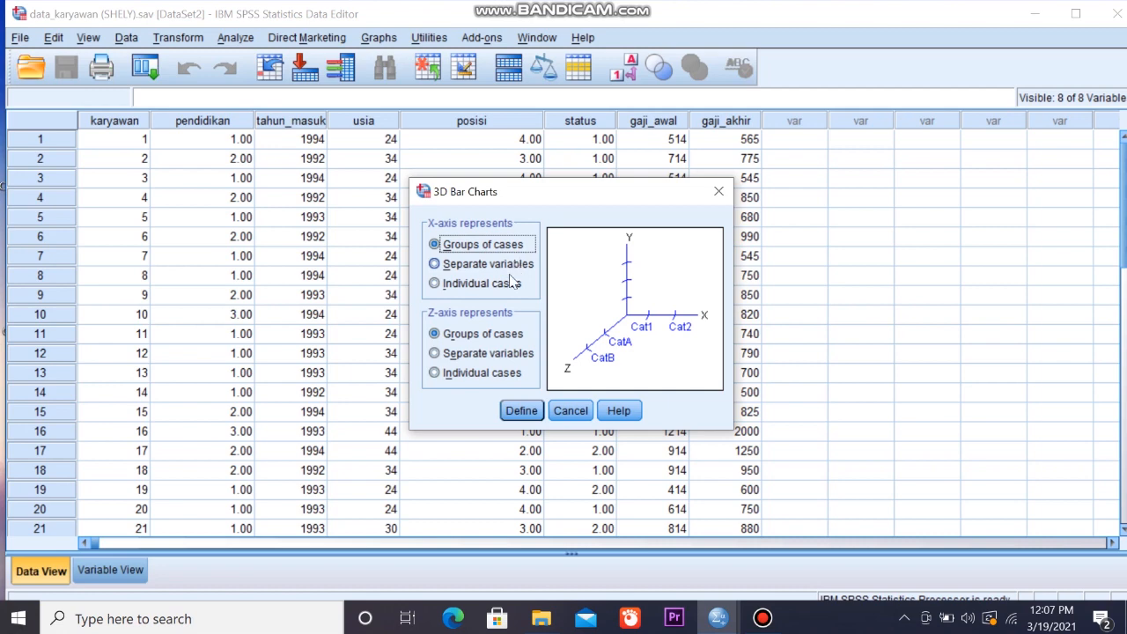
click(518, 410)
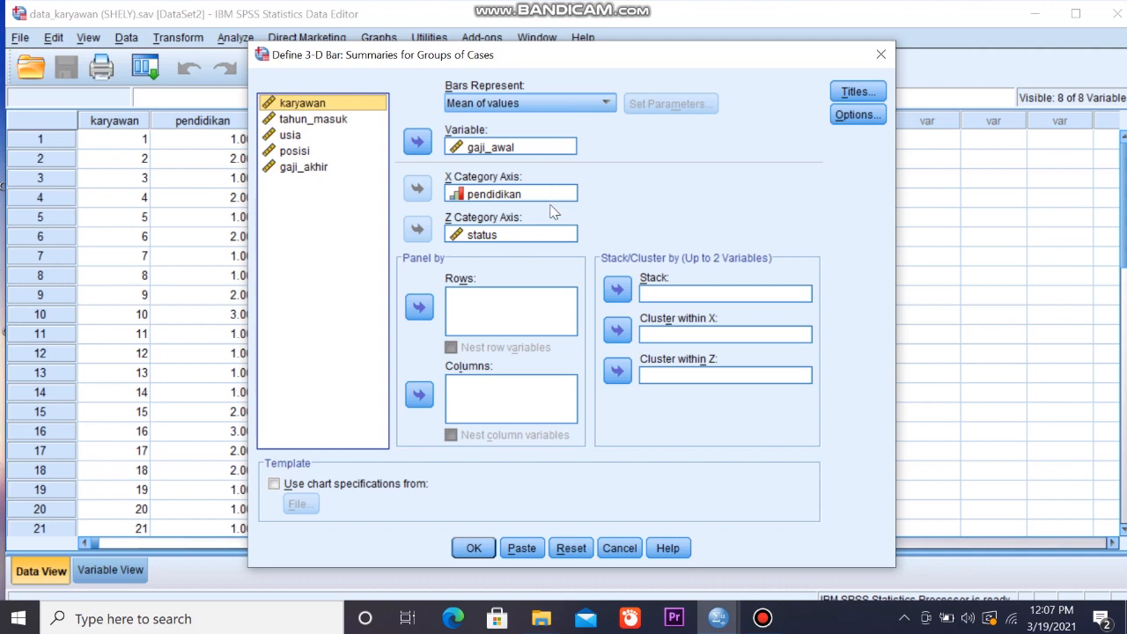
click(300, 152)
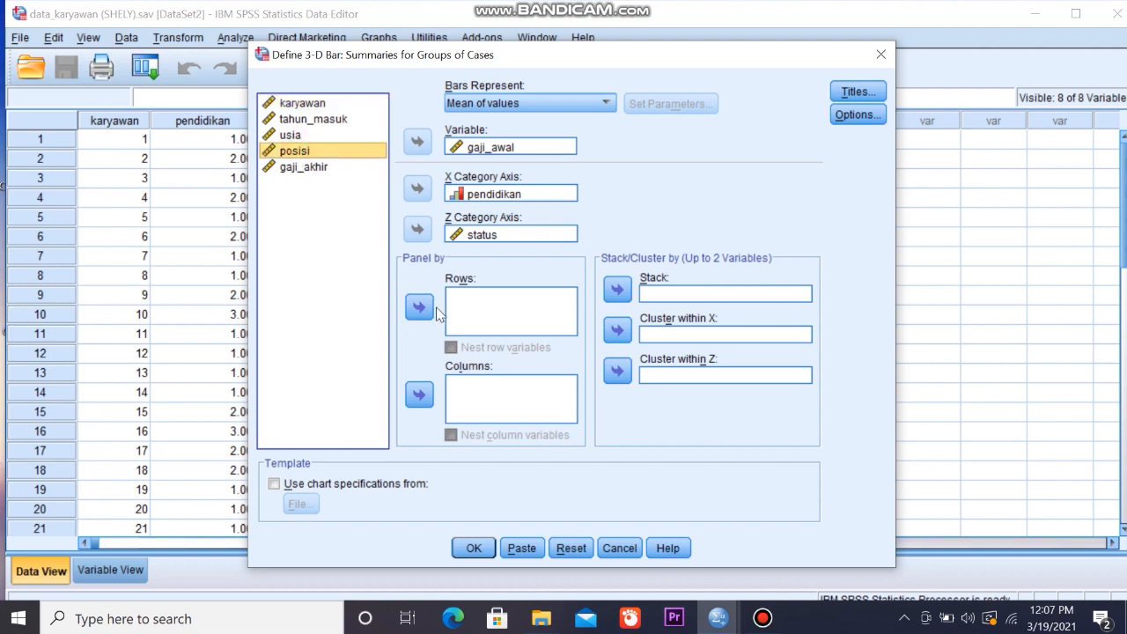
click(421, 309)
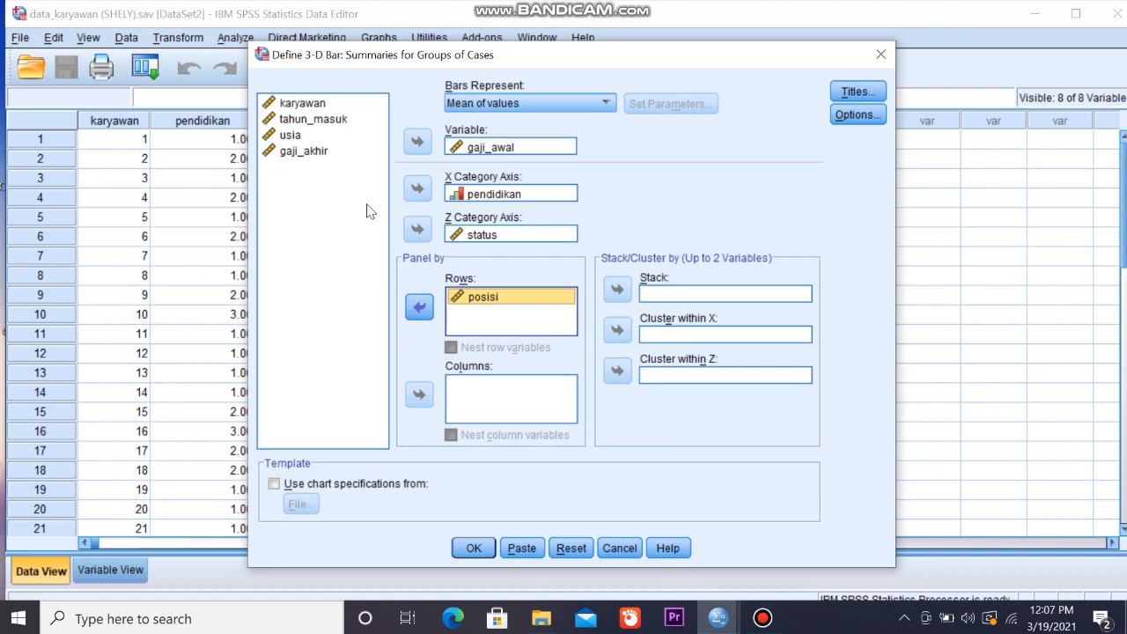
click(309, 124)
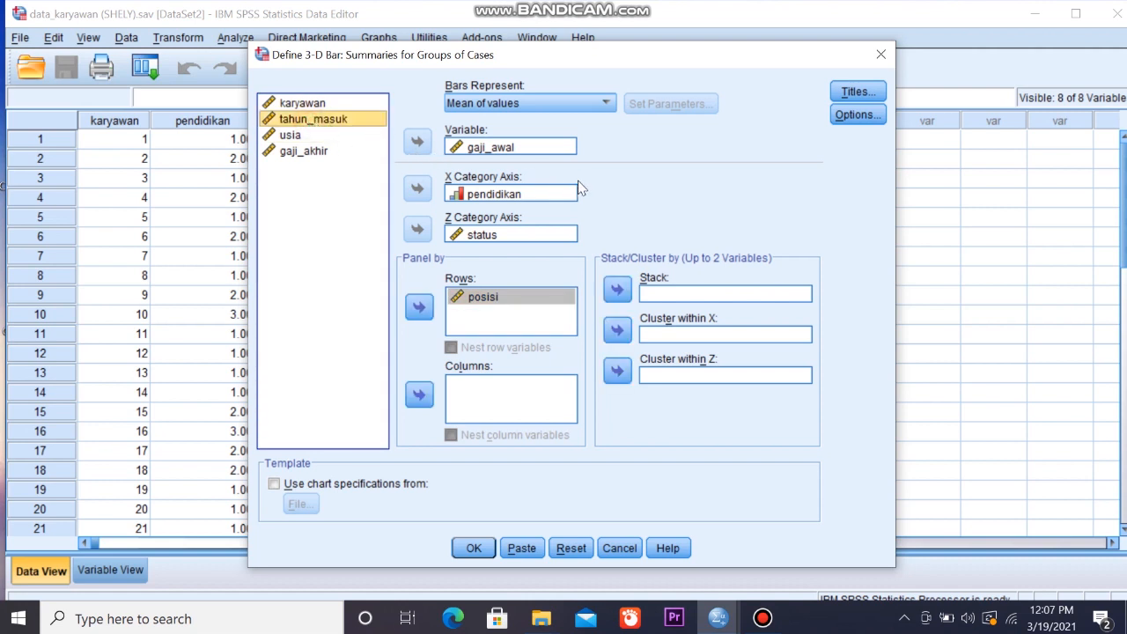
click(617, 290)
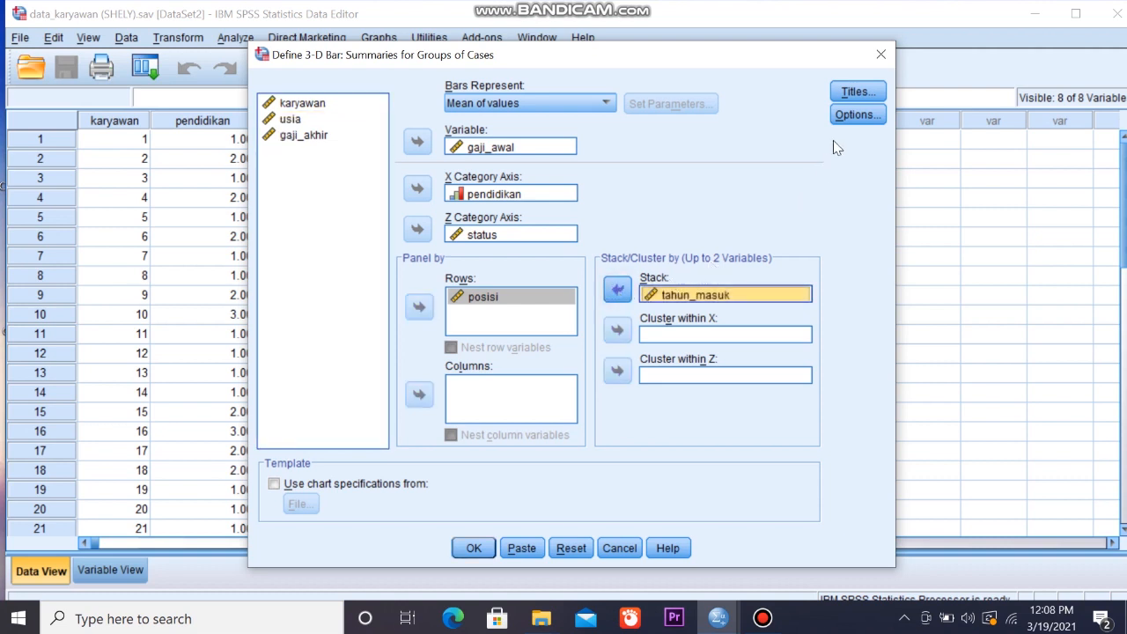
Append "UNTUK TIAP POSISI PADA TAHUN MASUK KARYAWAN" to the existing subtitle and generate the panelled 3-D bar chart
click(858, 92)
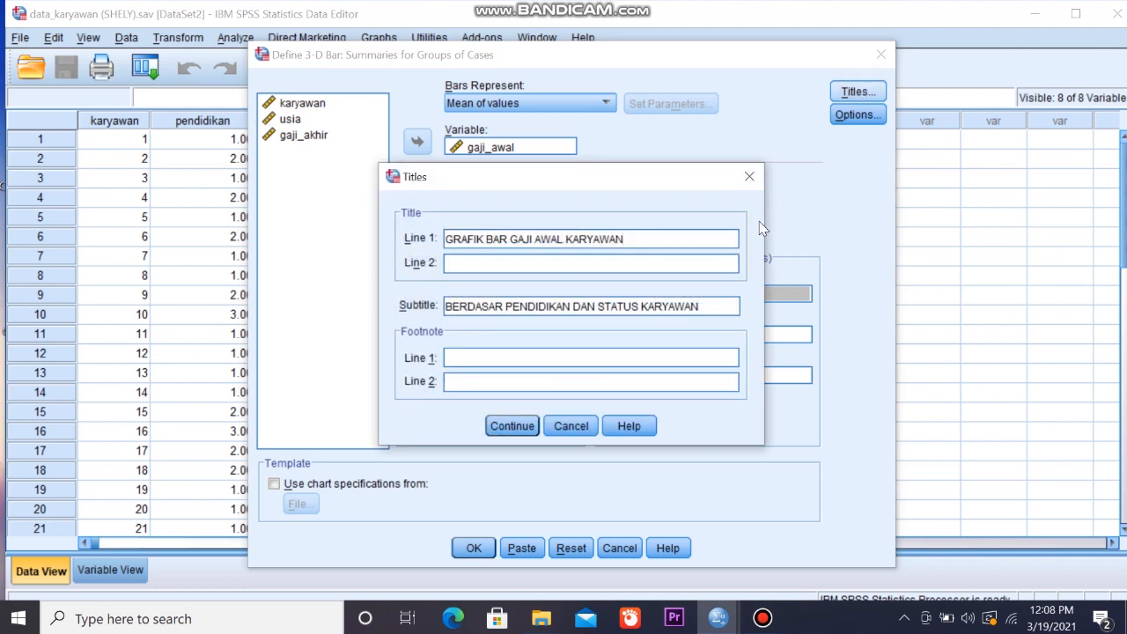
click(699, 306)
text(UNTUK TIAP PO)
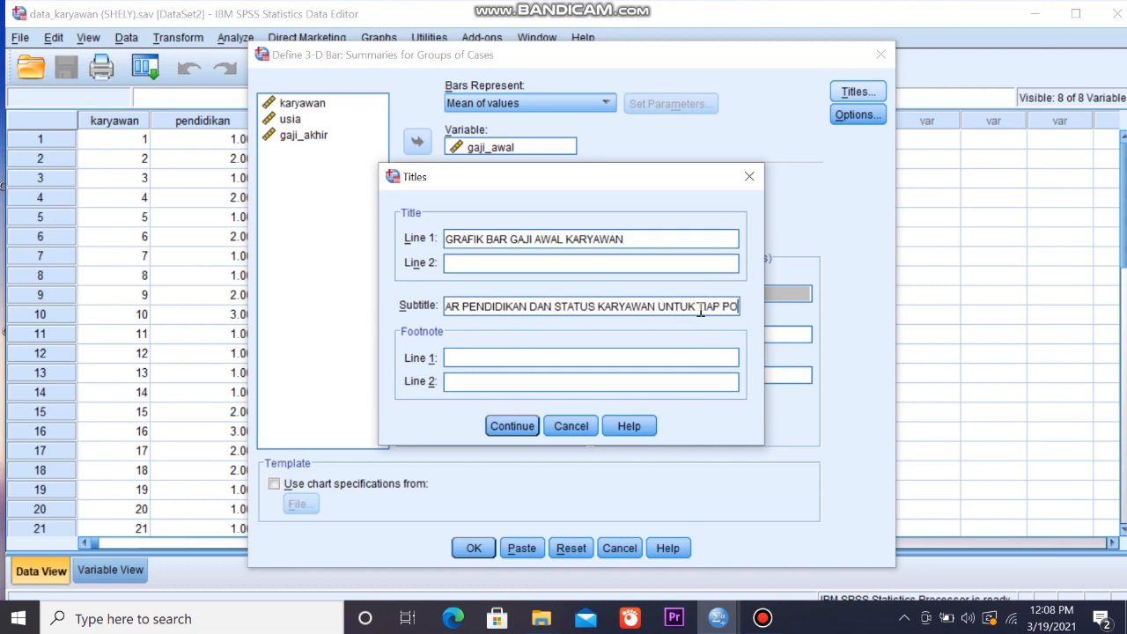
text(SISI PADA TAHUN MASUK KARYAWAN)
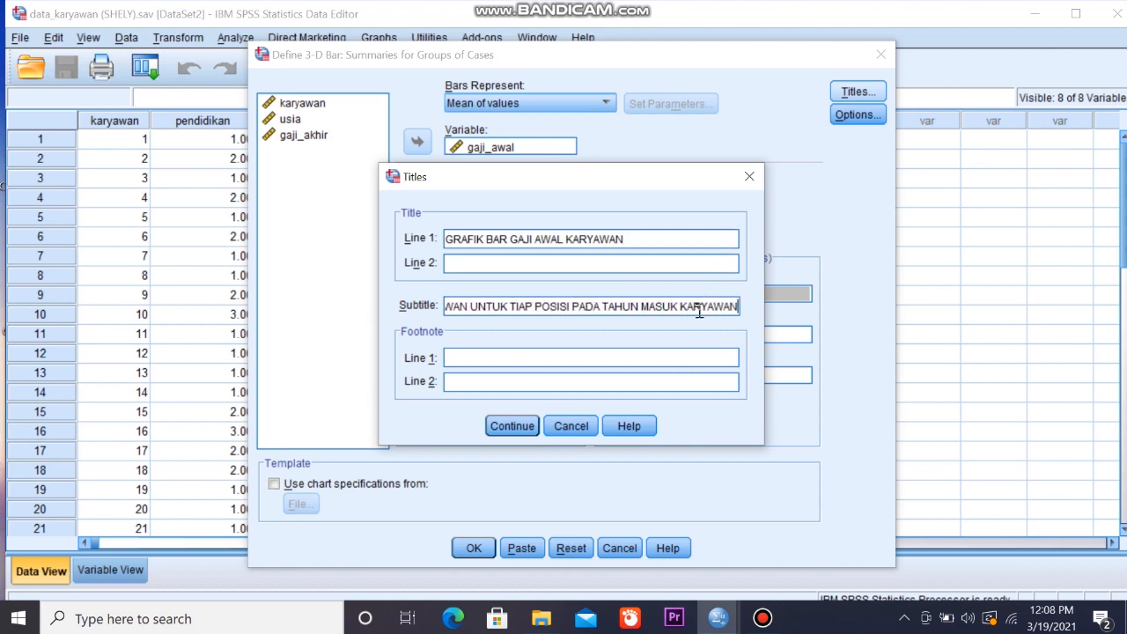
click(513, 426)
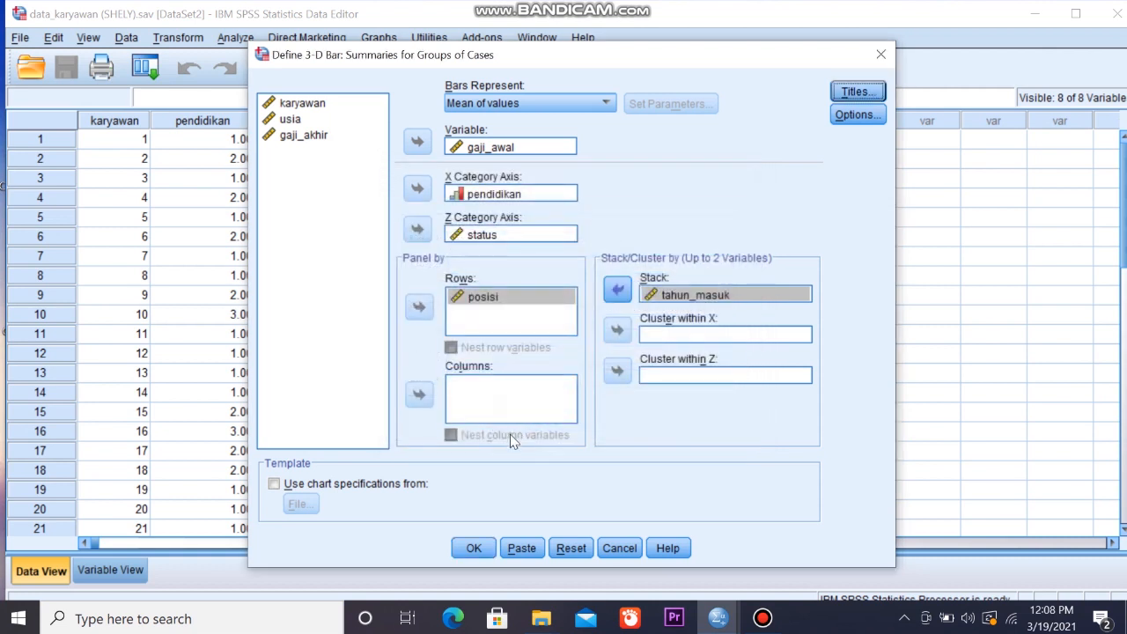
click(473, 549)
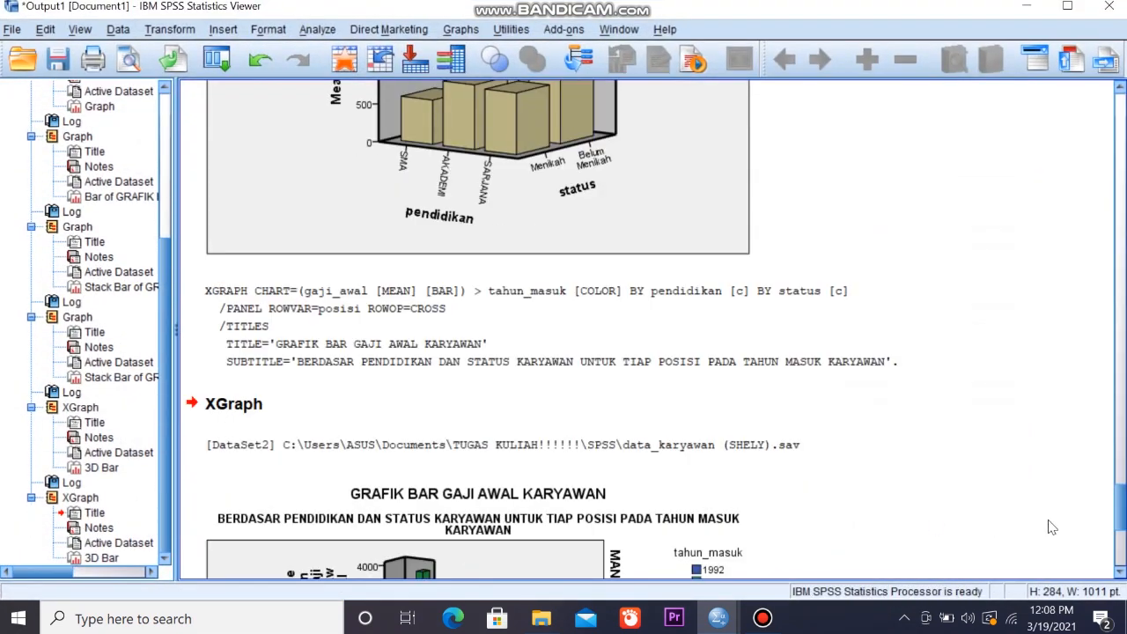
Examine the 3-D bar chart stacked by tahun_masuk and panelled by posisi in the output
click(1121, 572)
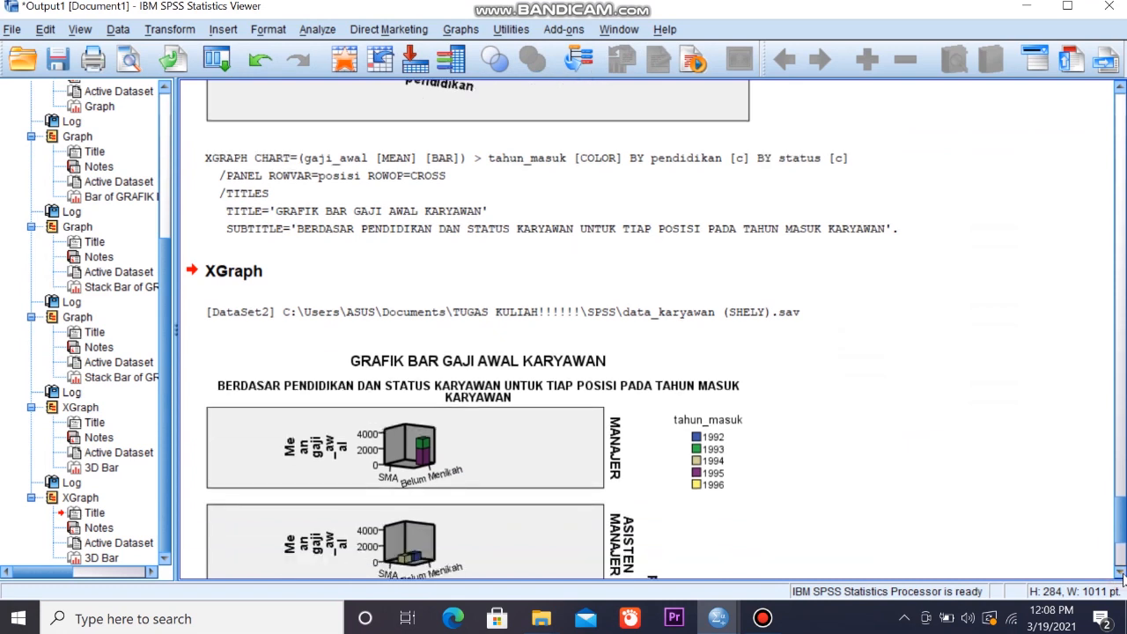
click(1121, 572)
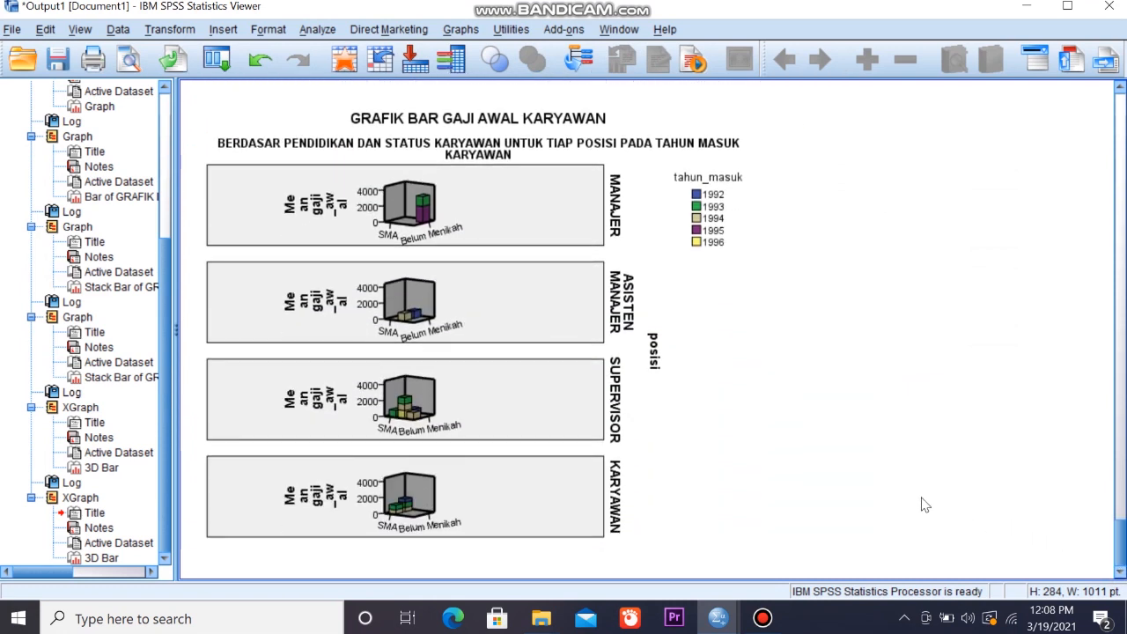
click(749, 461)
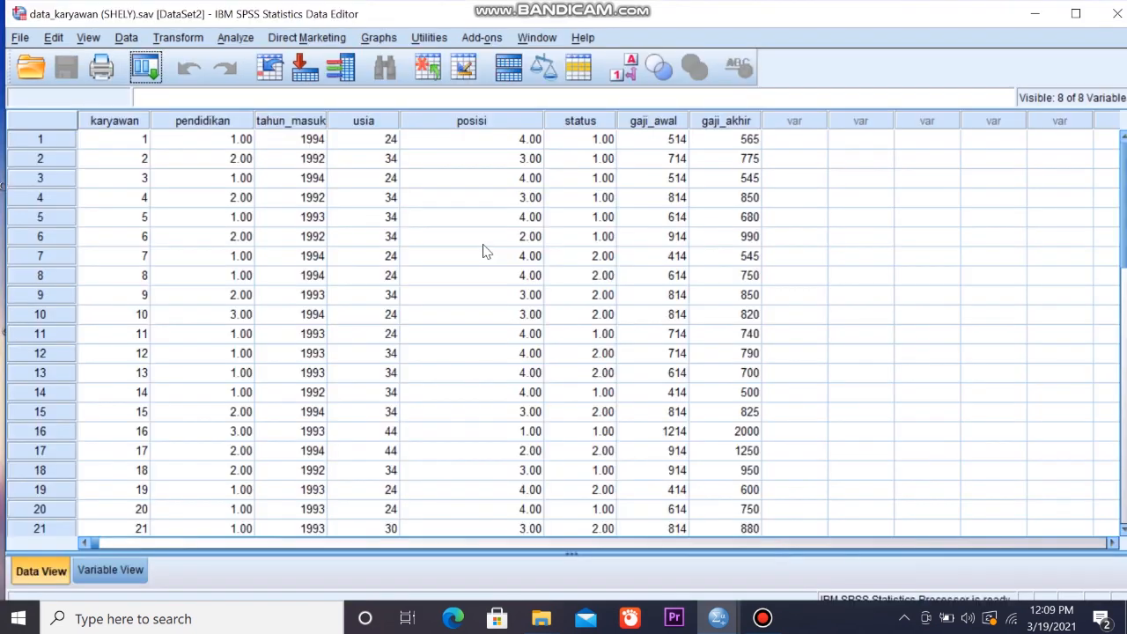
Open the legacy pie chart definition for summaries for groups of cases and define the slices by posisi
click(386, 41)
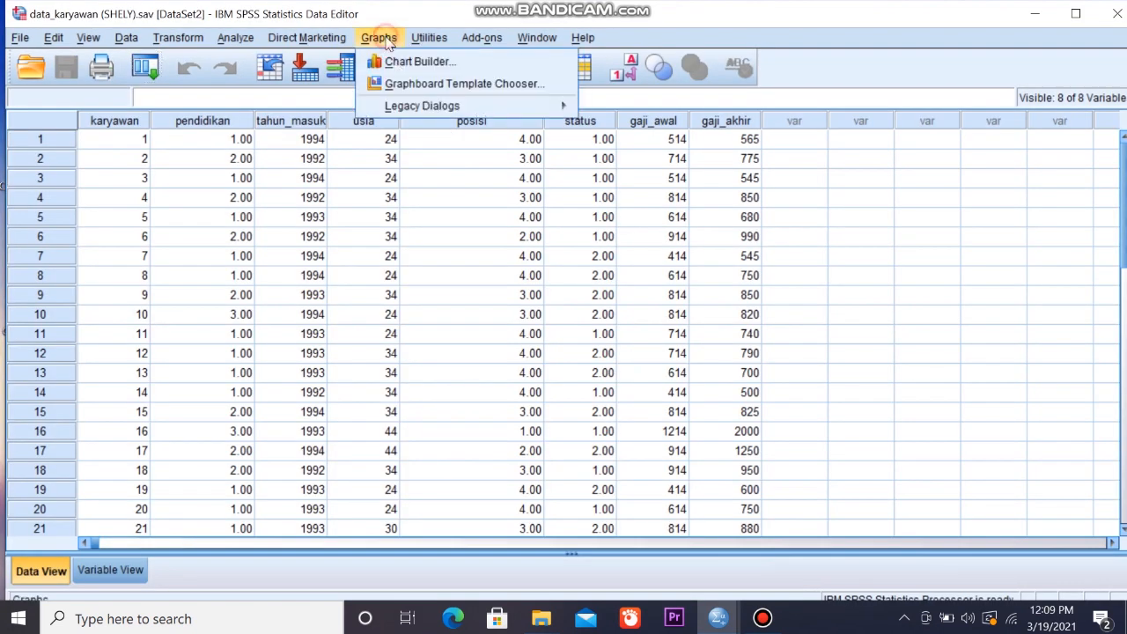
mouse_move(409, 109)
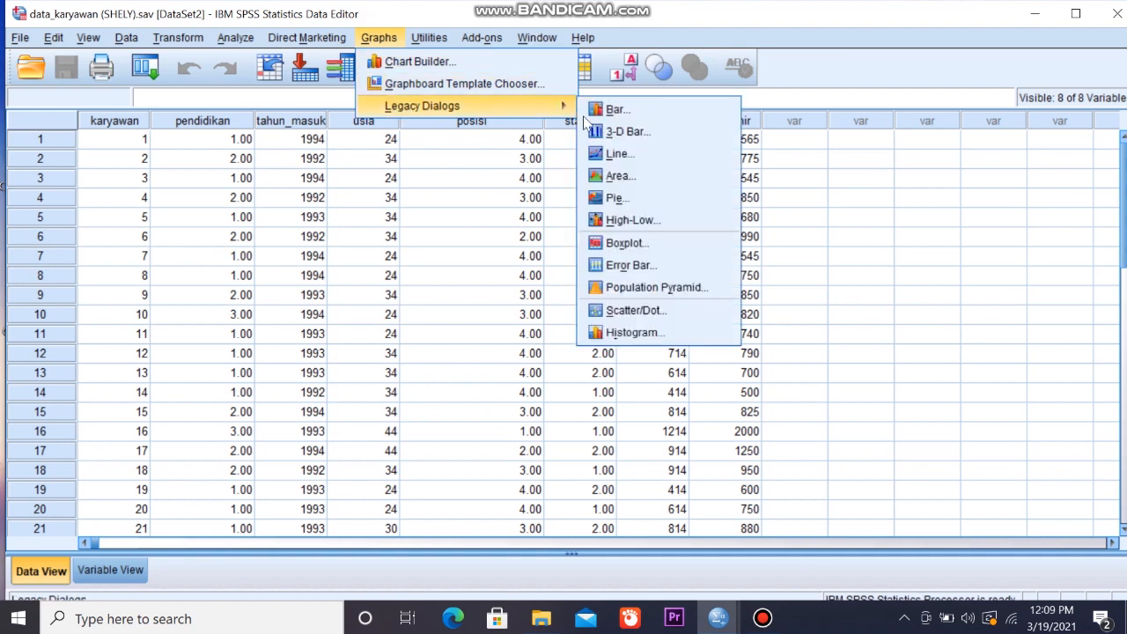
click(616, 198)
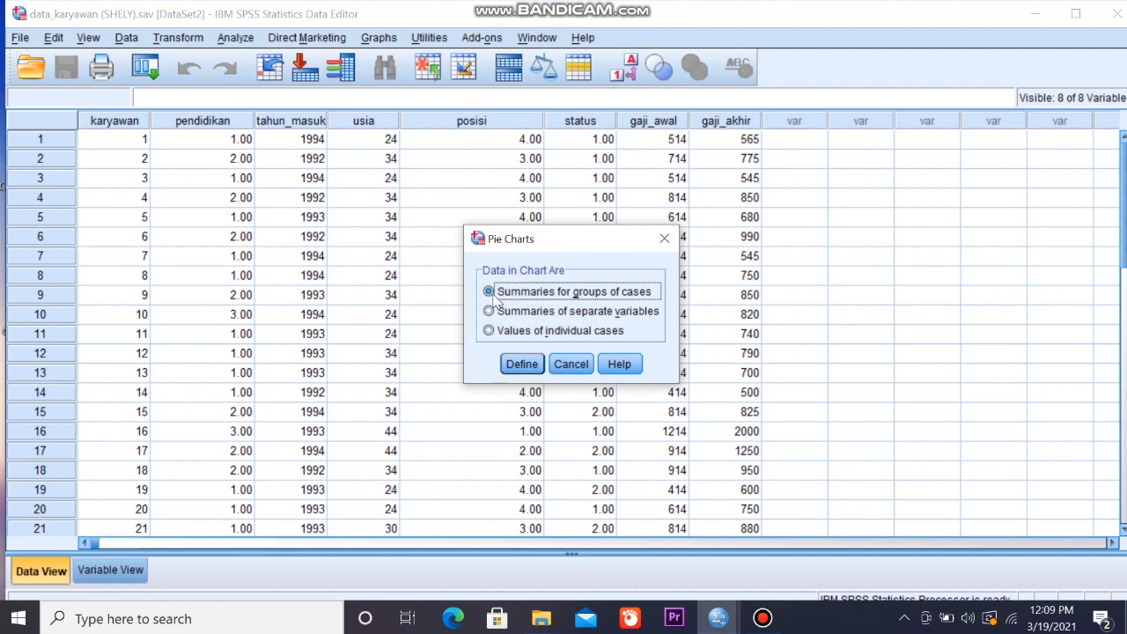
click(521, 364)
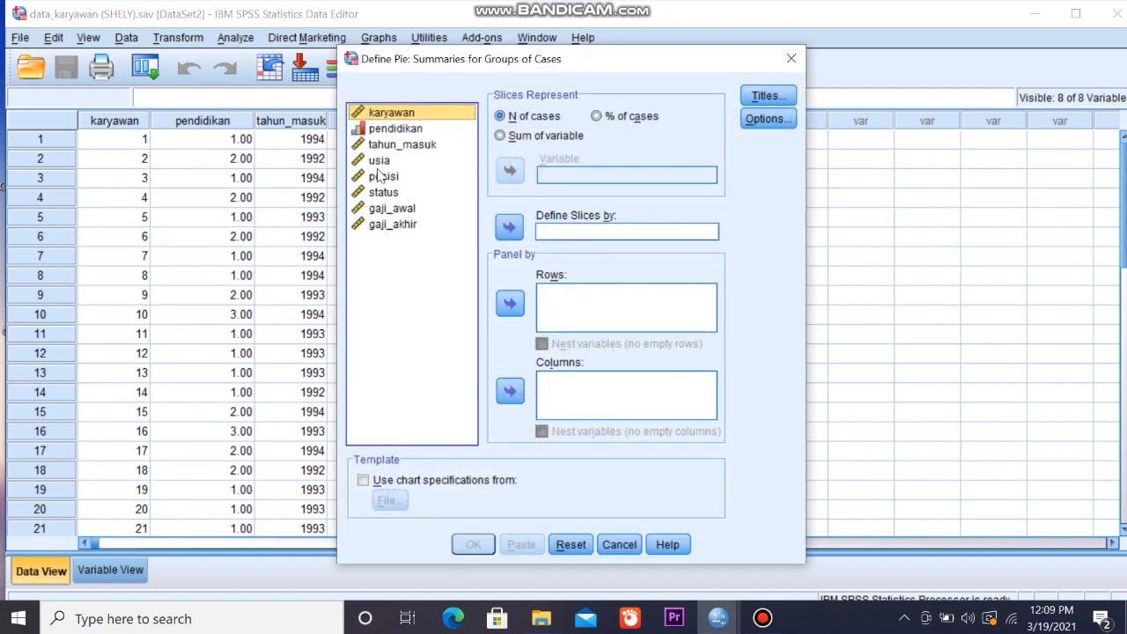
click(382, 177)
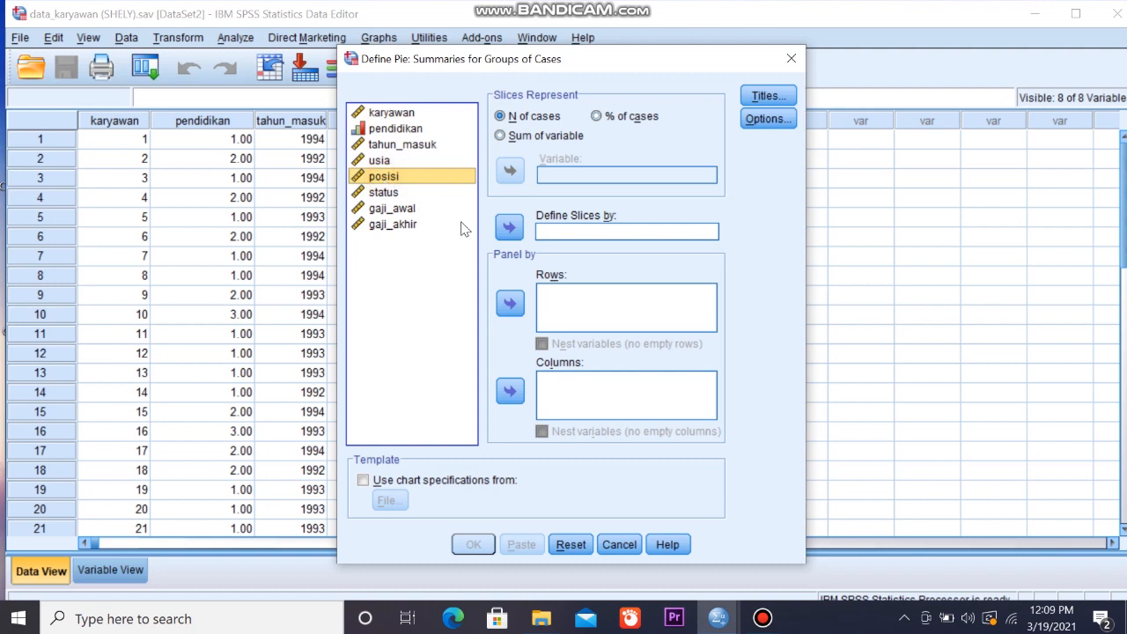
click(510, 229)
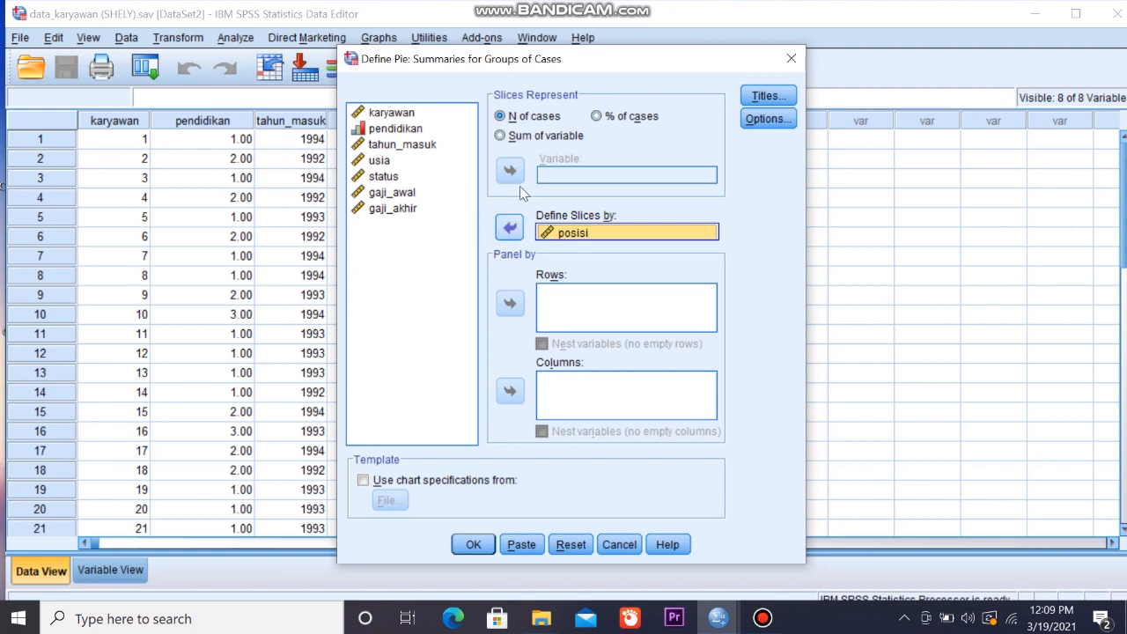
Make the pie slices represent the sum of the variable gaji_awal
click(501, 137)
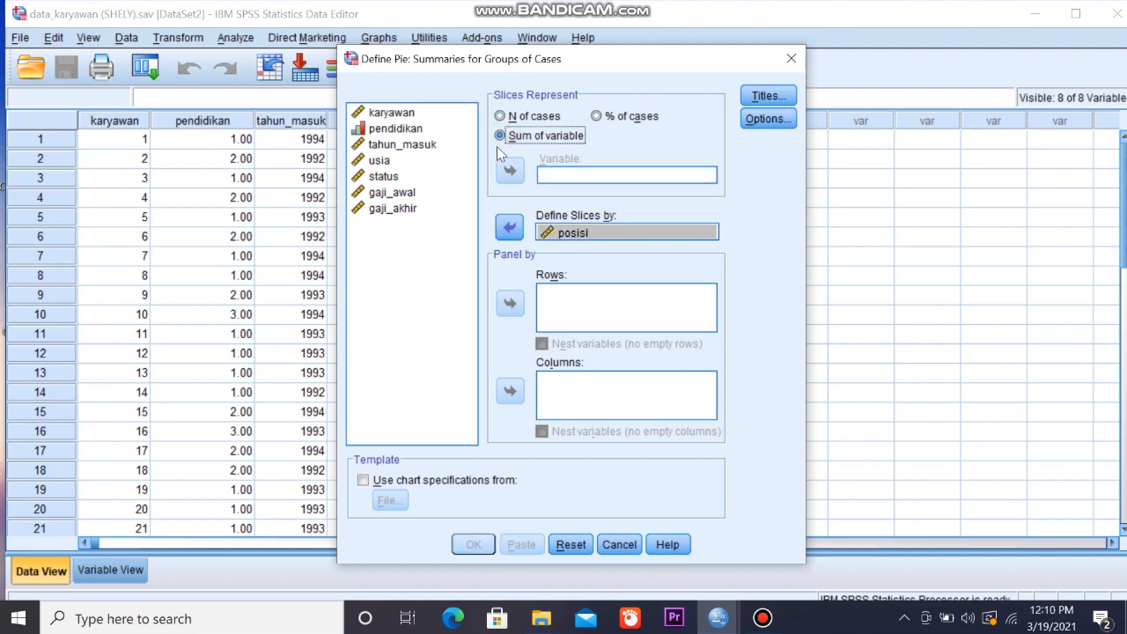
click(390, 194)
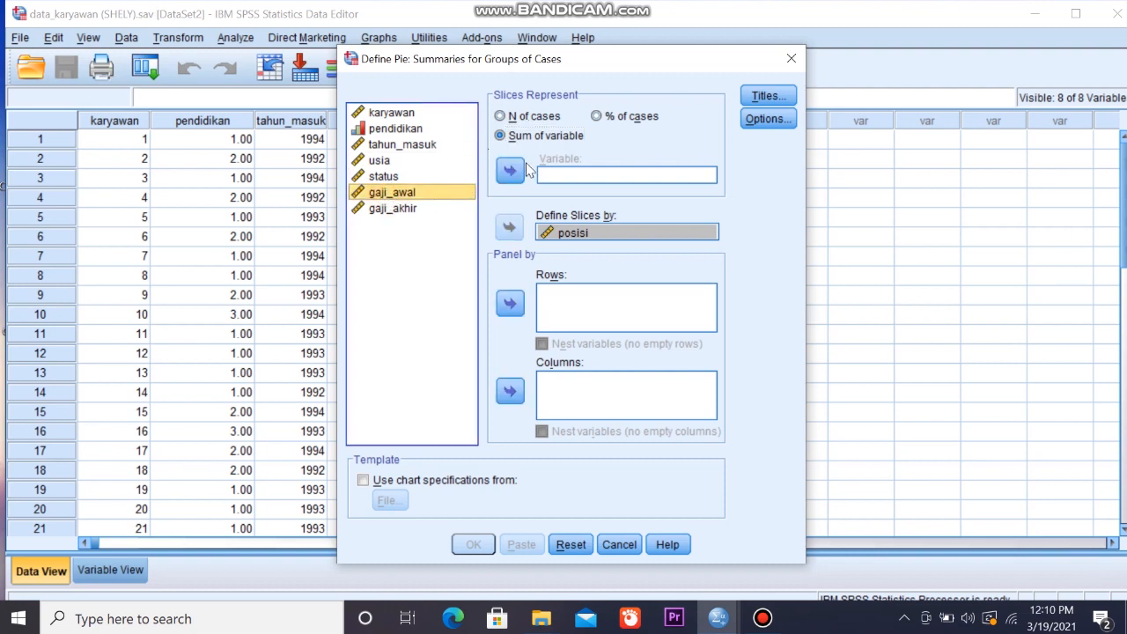
click(509, 172)
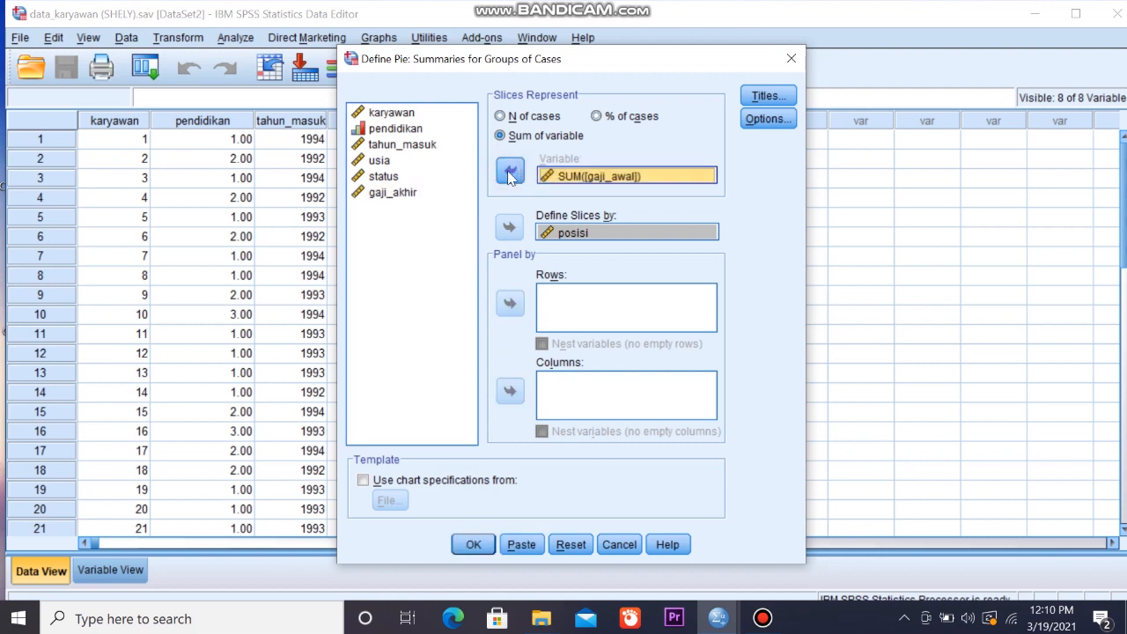
Title the pie "GRAFIK PIE POSISI KARYAWAN" with subtitle "BERDASAR GAJI AWAL" and generate the chart
click(775, 94)
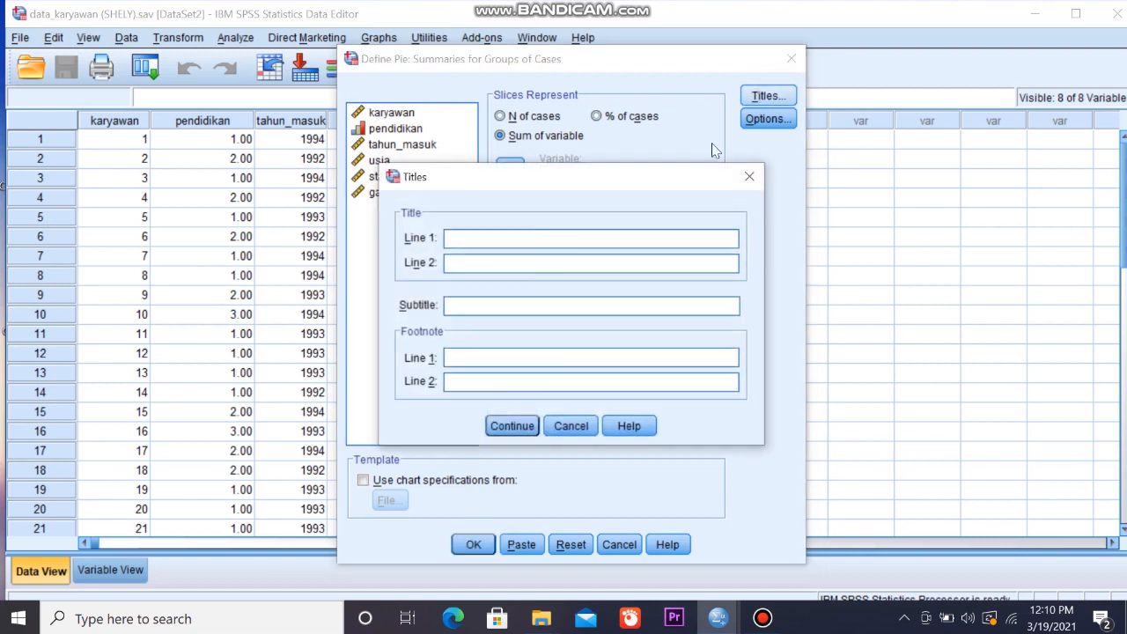
text(GRAFIK PIE POSISI KARYAWAN)
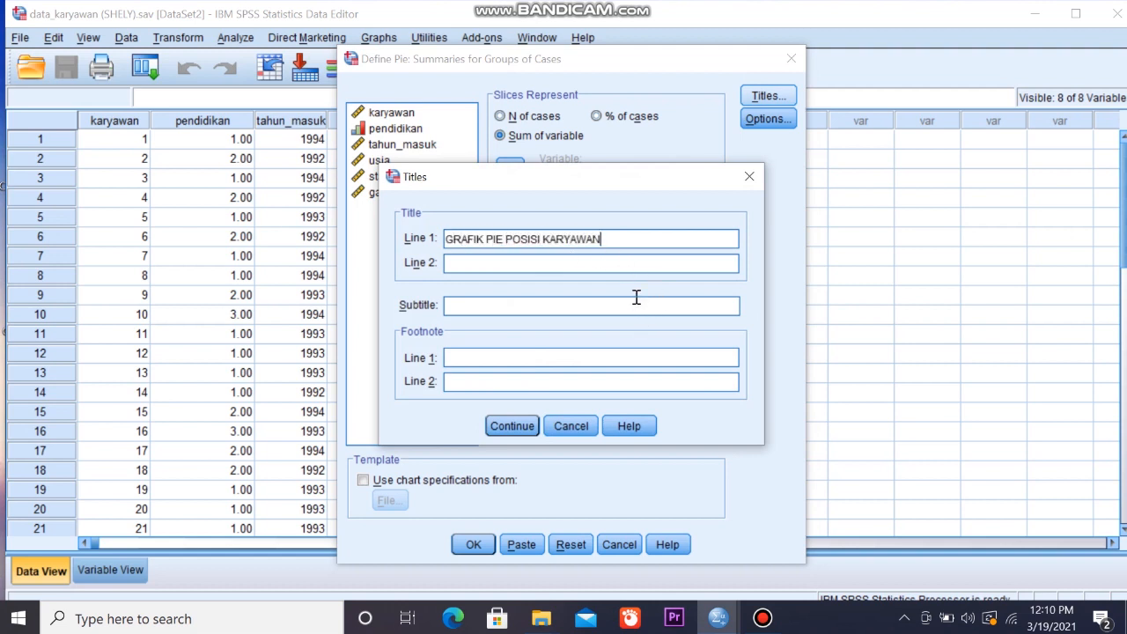
click(637, 305)
text(BERDASAR GA)
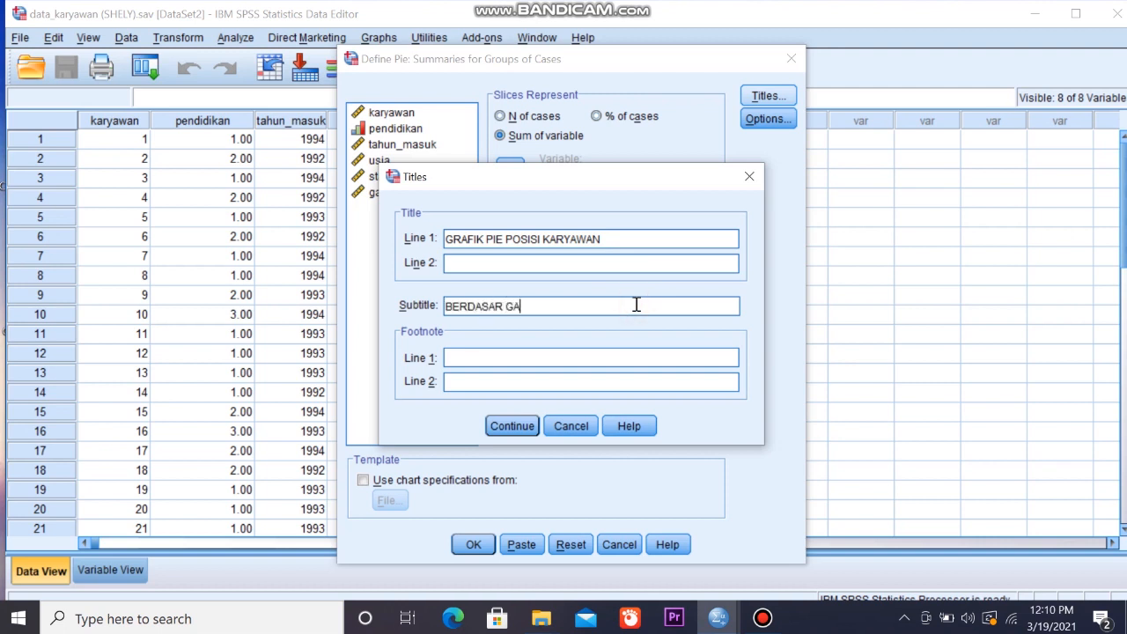
text(JI AWAL)
click(523, 426)
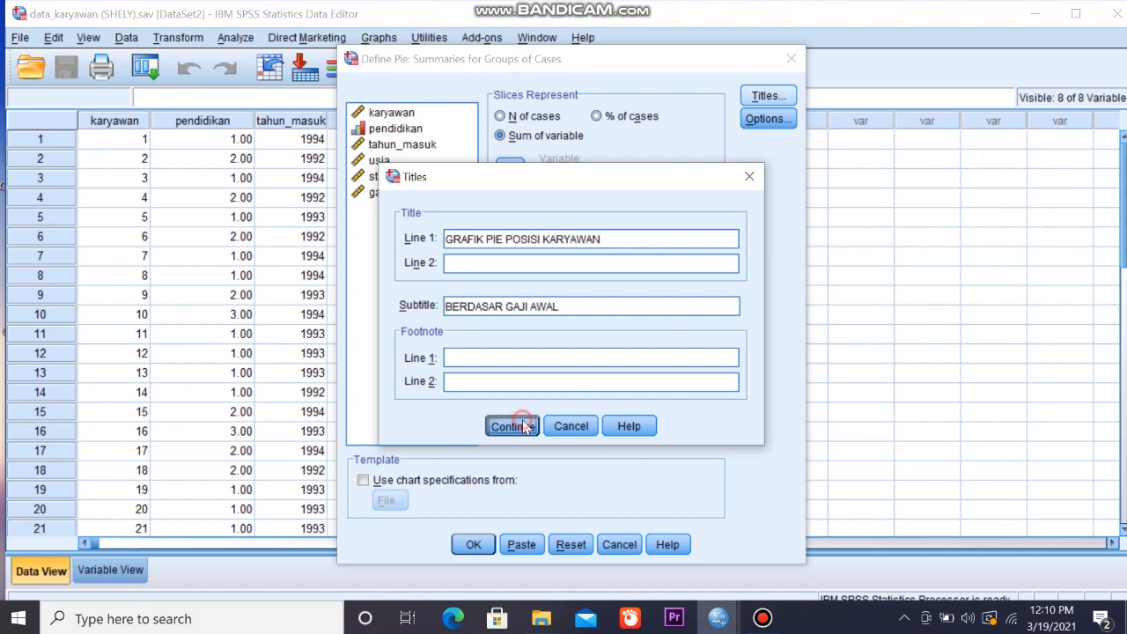
click(474, 544)
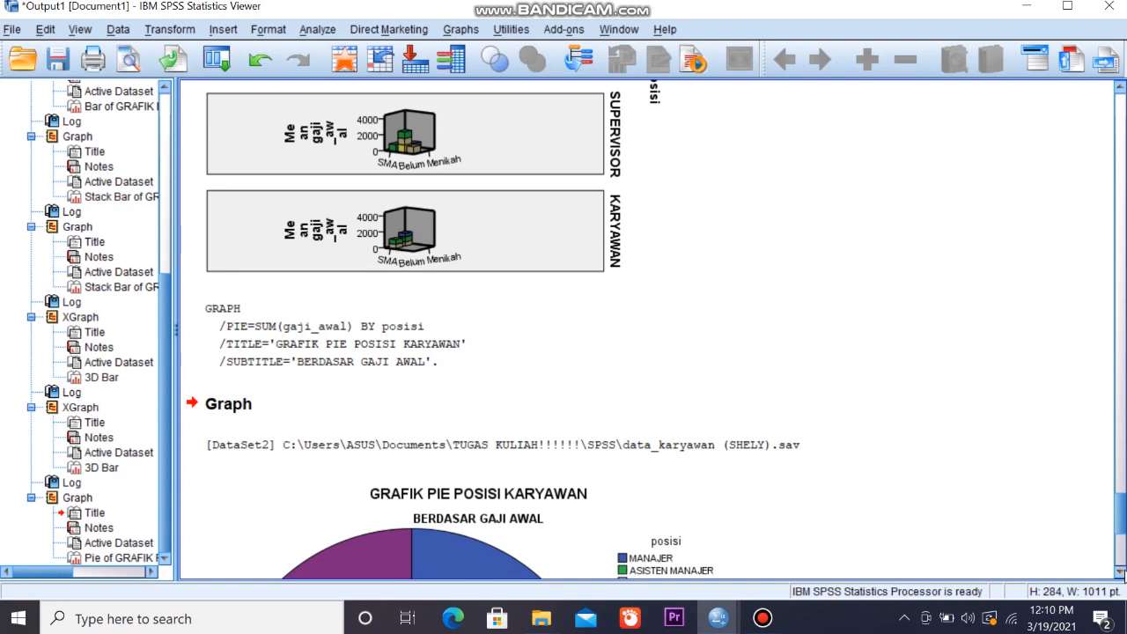
click(1122, 571)
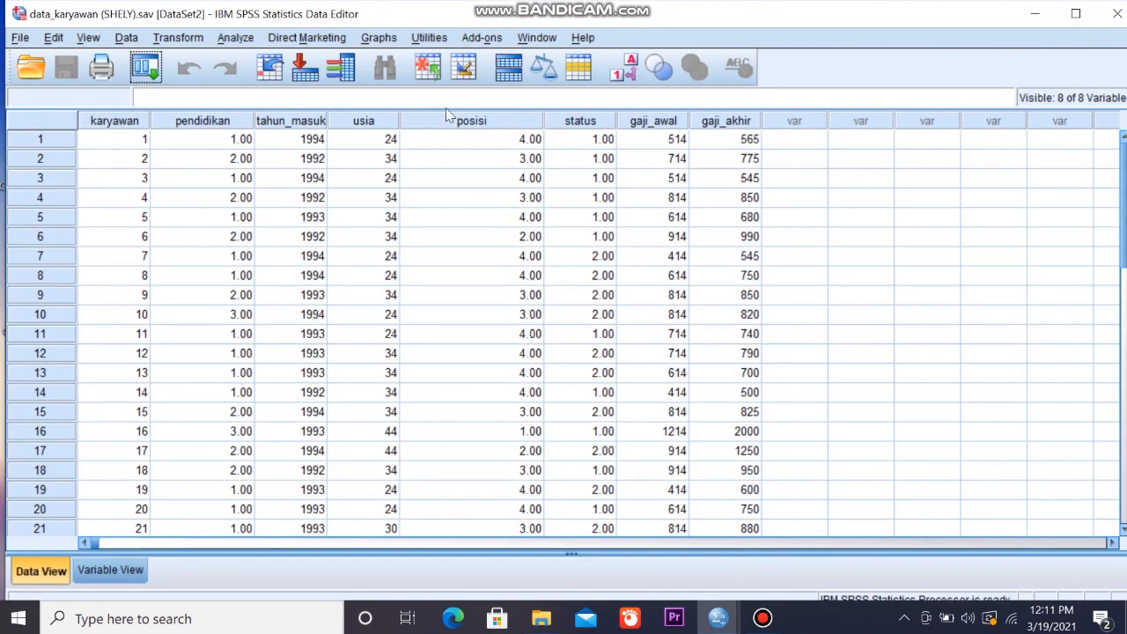
Reopen the legacy pie definition for groups of cases from the data and panel it in rows by pendidikan
click(380, 41)
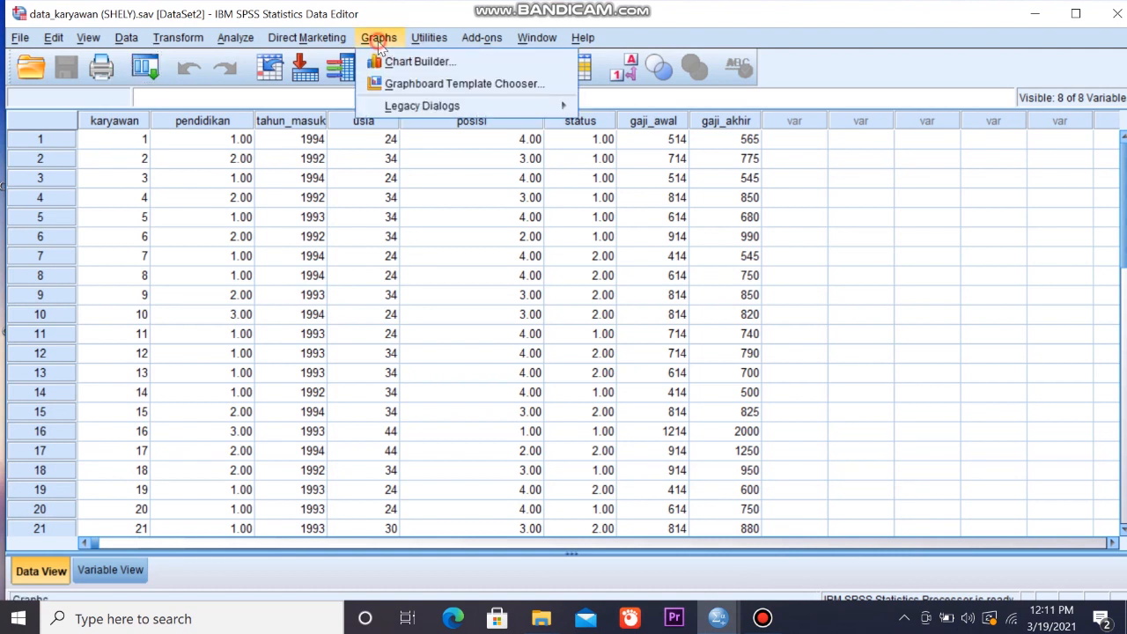
mouse_move(417, 113)
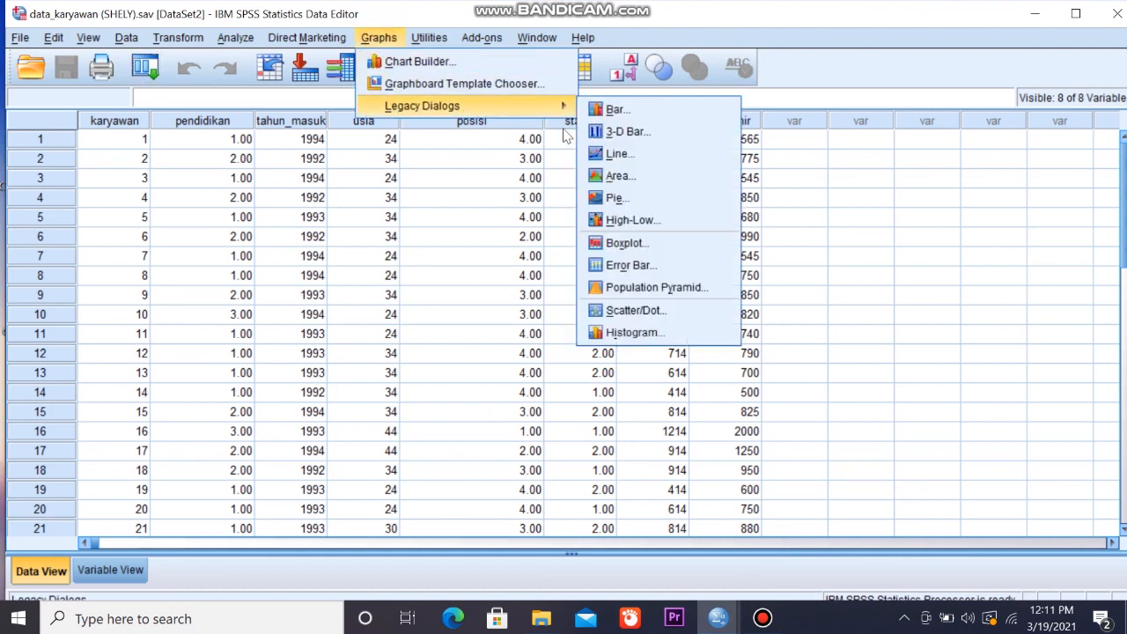
click(610, 199)
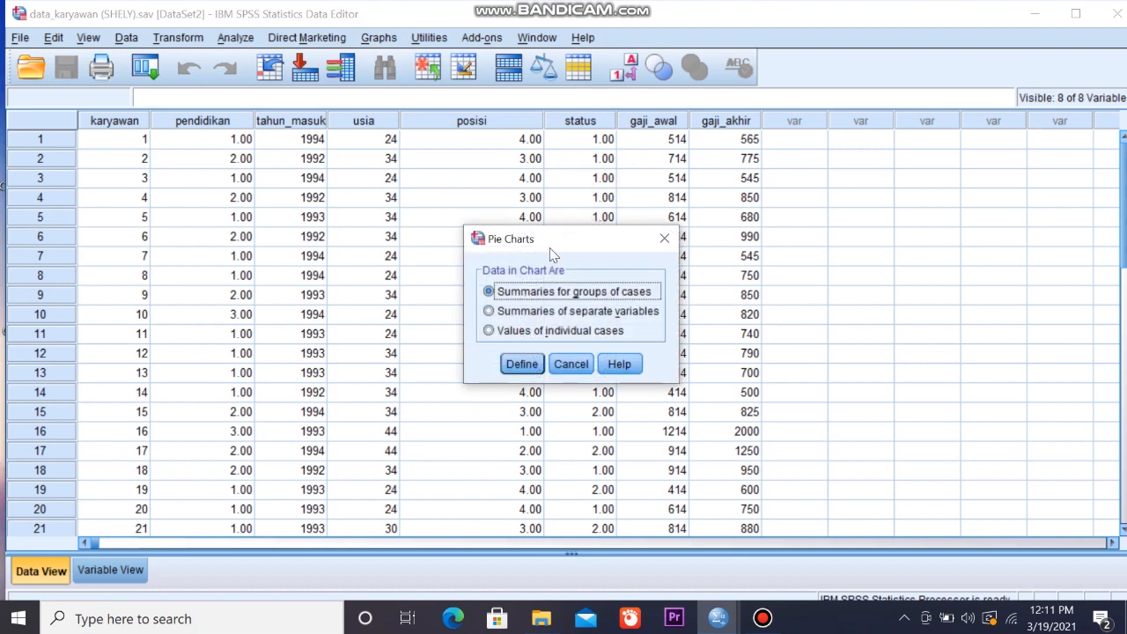
click(521, 364)
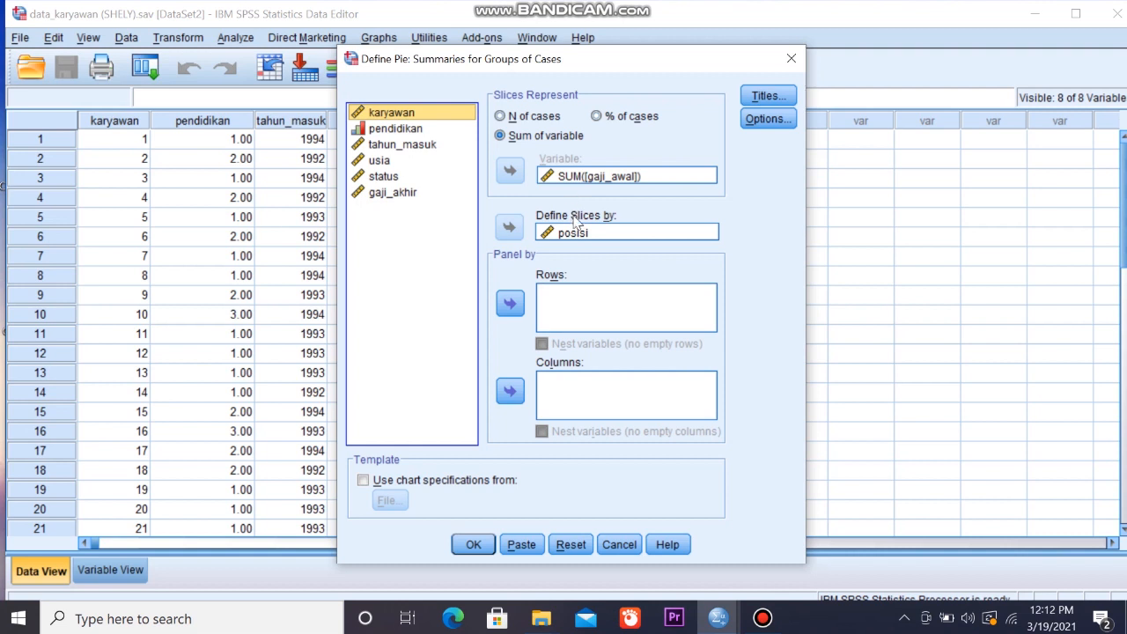
click(395, 129)
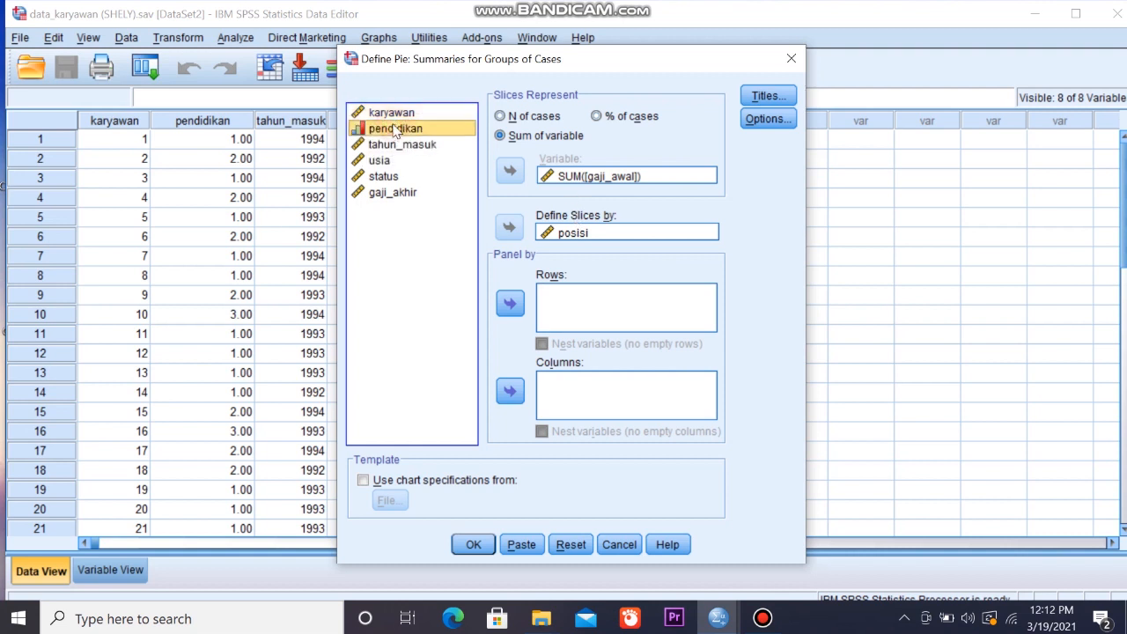
click(514, 303)
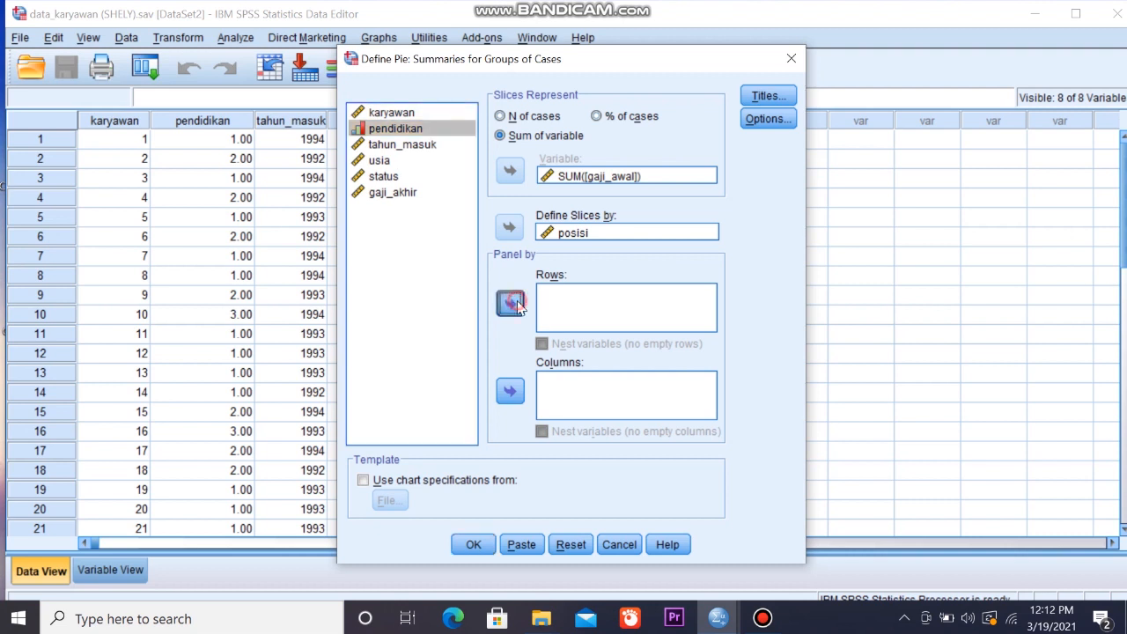
Change the pie's title to "GRAFIK PIE POSISI KARYAWAN DANGAJI AWAL" and its subtitle to "BERDASAR TINGKAT PENDIDIKAN"
click(763, 97)
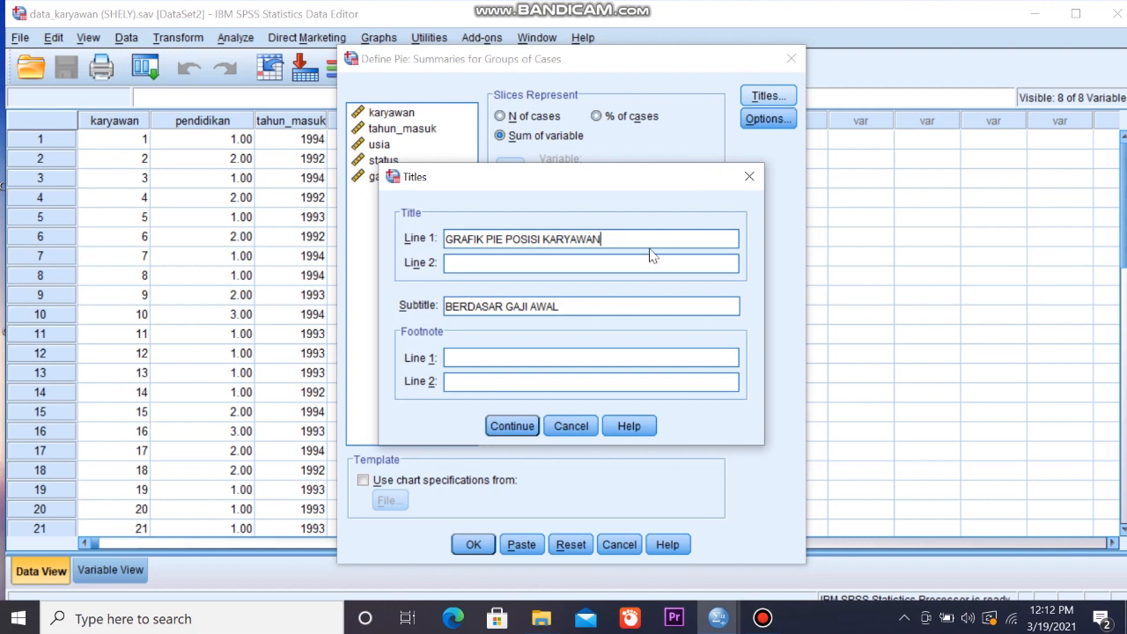
text(DANGAJI AWAL)
click(653, 303)
key(BackSpace)
key(BackSpace)
key(BackSpace)
key(BackSpace)
key(BackSpace)
key(BackSpace)
key(BackSpace)
key(BackSpace)
key(BackSpace)
key(BackSpace)
key(BackSpace)
key(BackSpace)
key(BackSpace)
key(BackSpace)
key(BackSpace)
key(BackSpace)
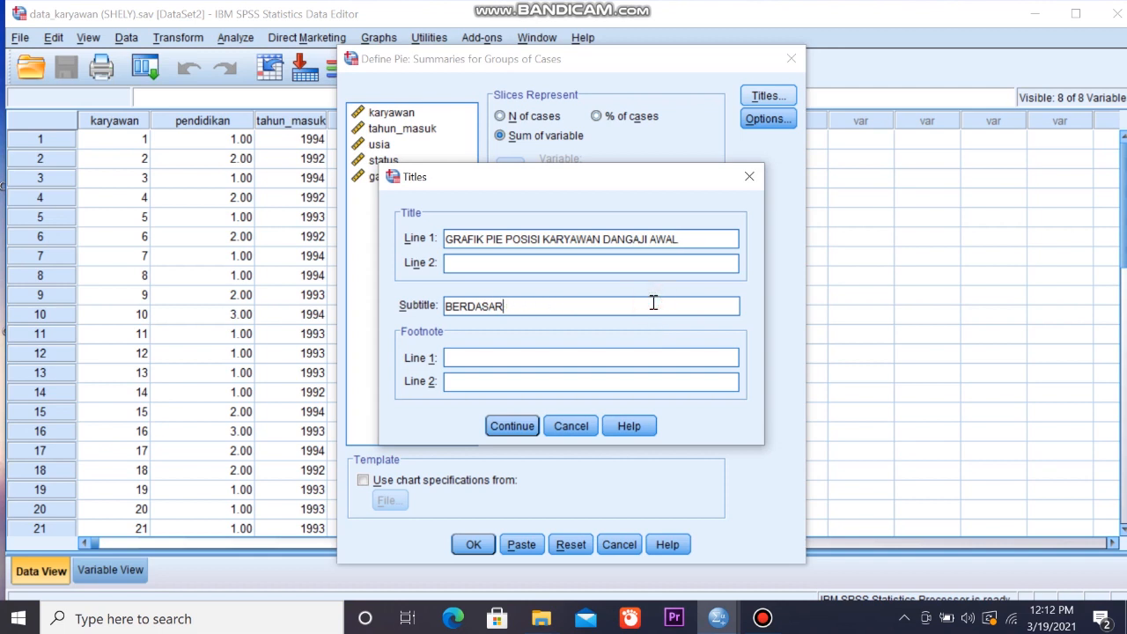
text(RDASAR TINGKAT PENDIDIKAN)
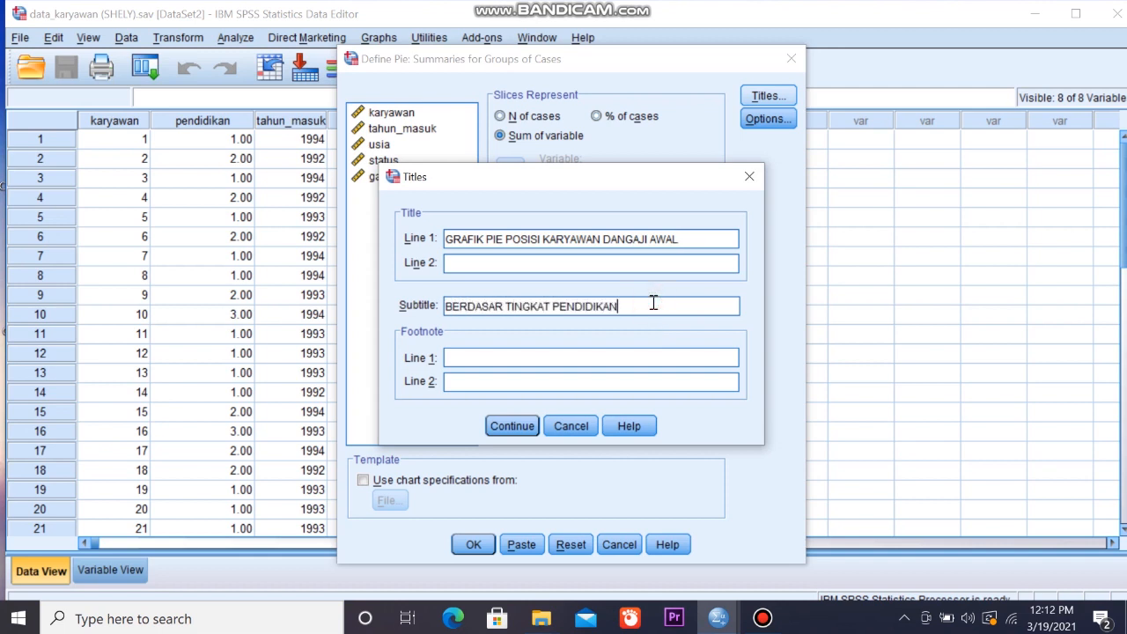
click(515, 432)
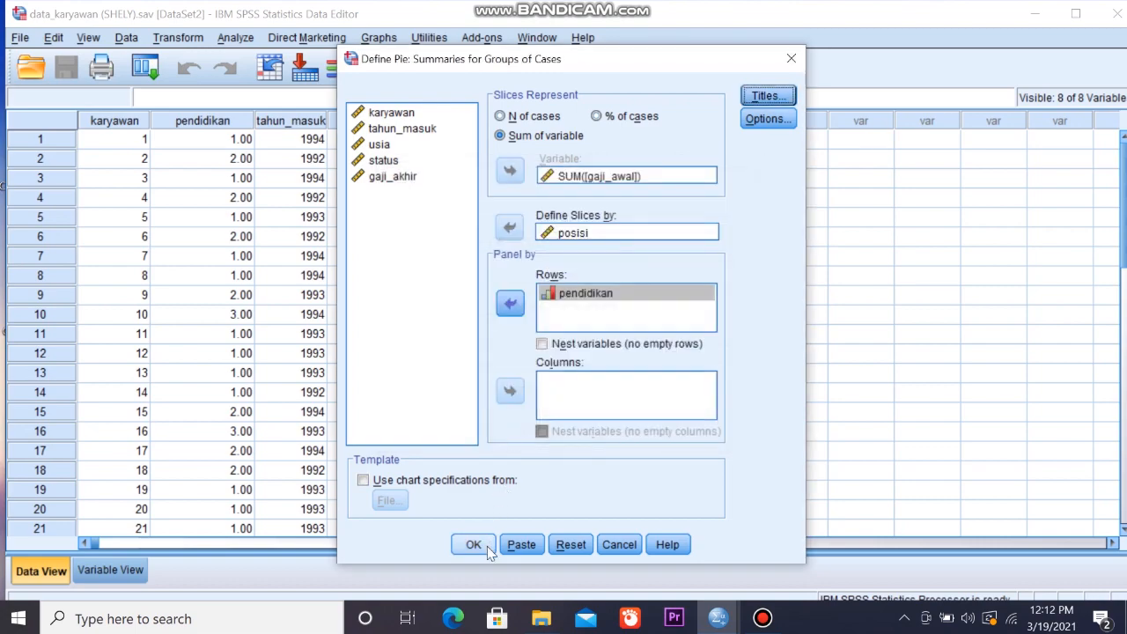
Generate the pie chart panelled by pendidikan and view it in the output
click(487, 546)
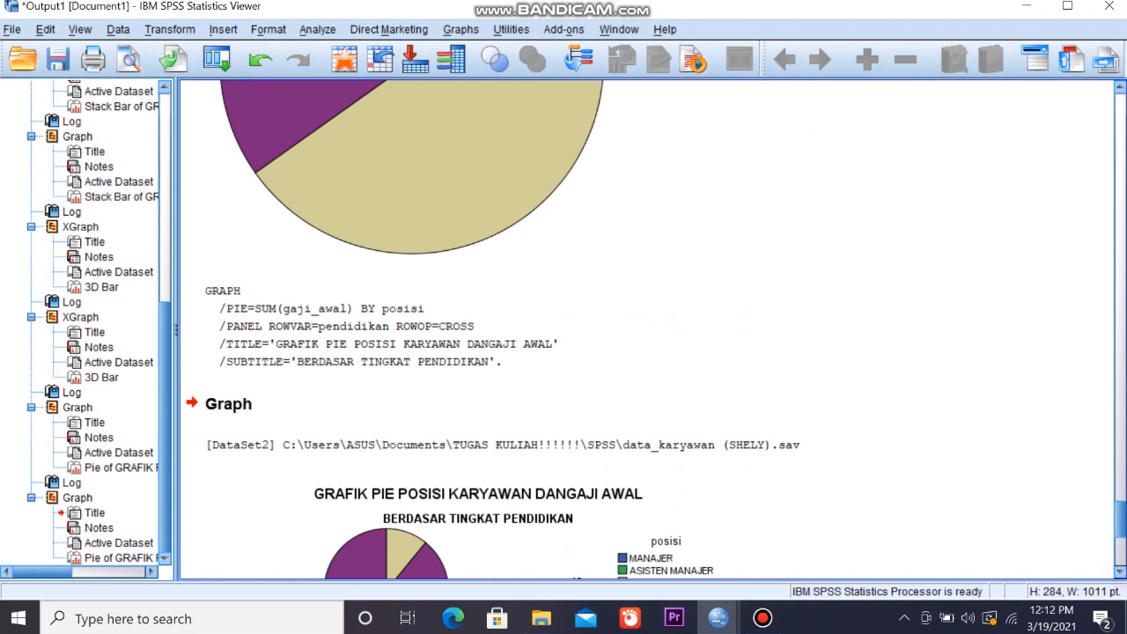
click(1120, 570)
click(1120, 571)
drag(1120, 574, 1120, 574)
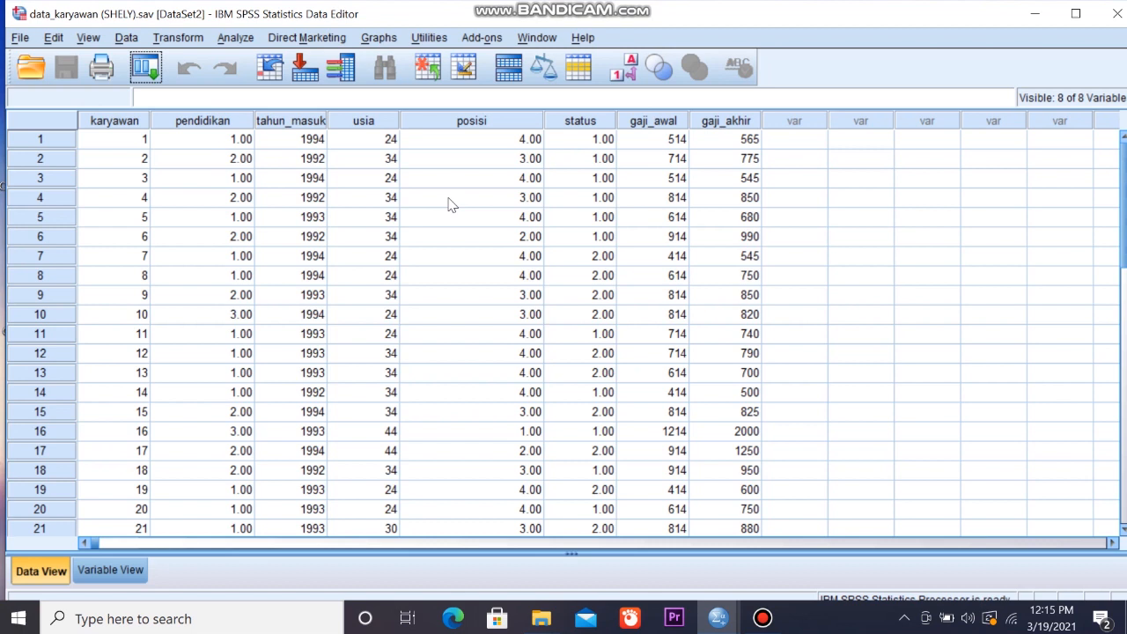
Start a new legacy pie chart from the data using summaries of separate variables and open its definition
click(375, 41)
mouse_move(387, 113)
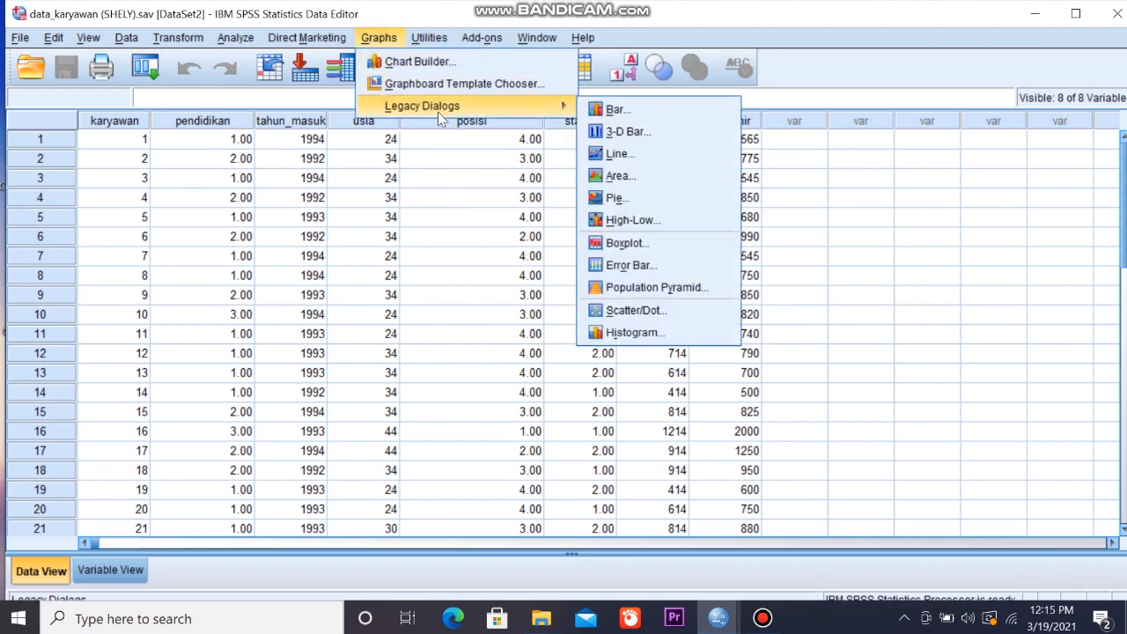
click(611, 201)
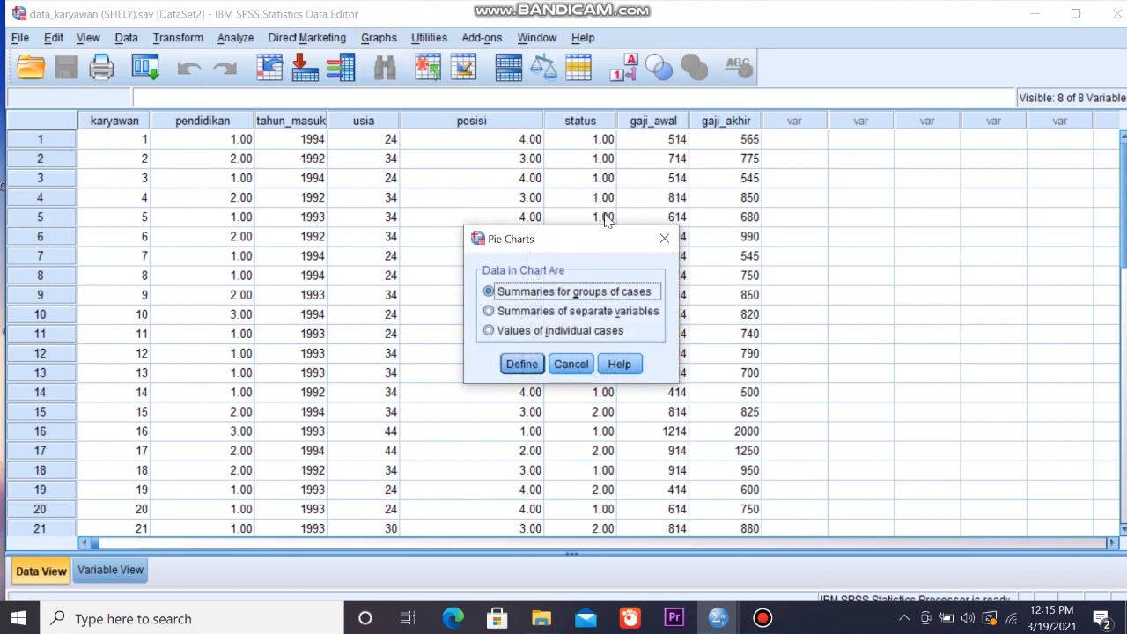
click(491, 312)
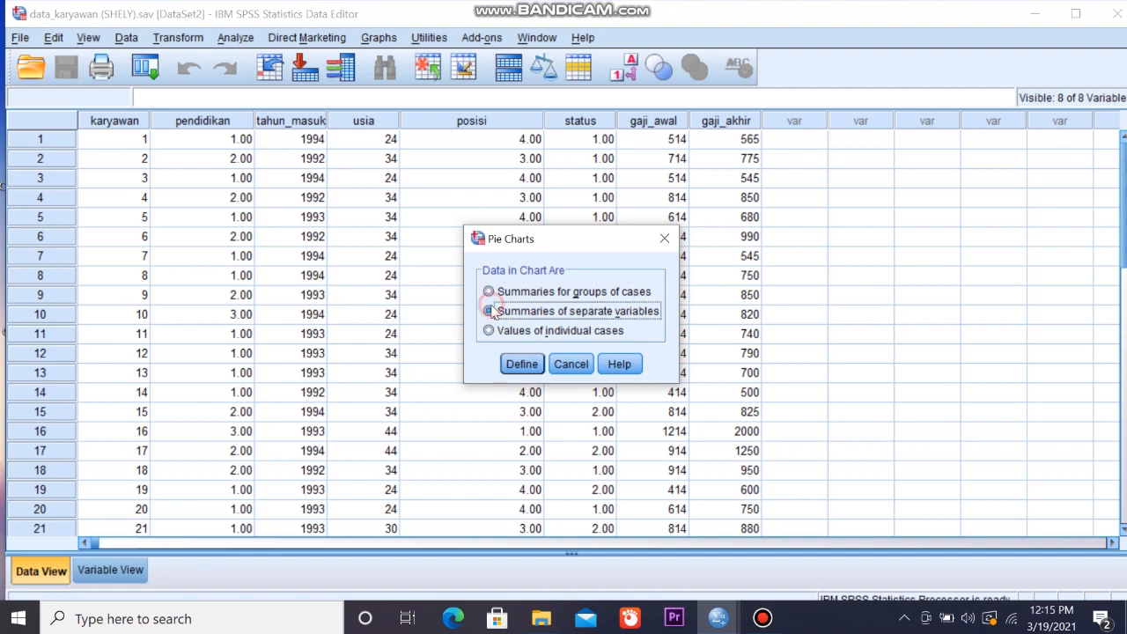
click(521, 365)
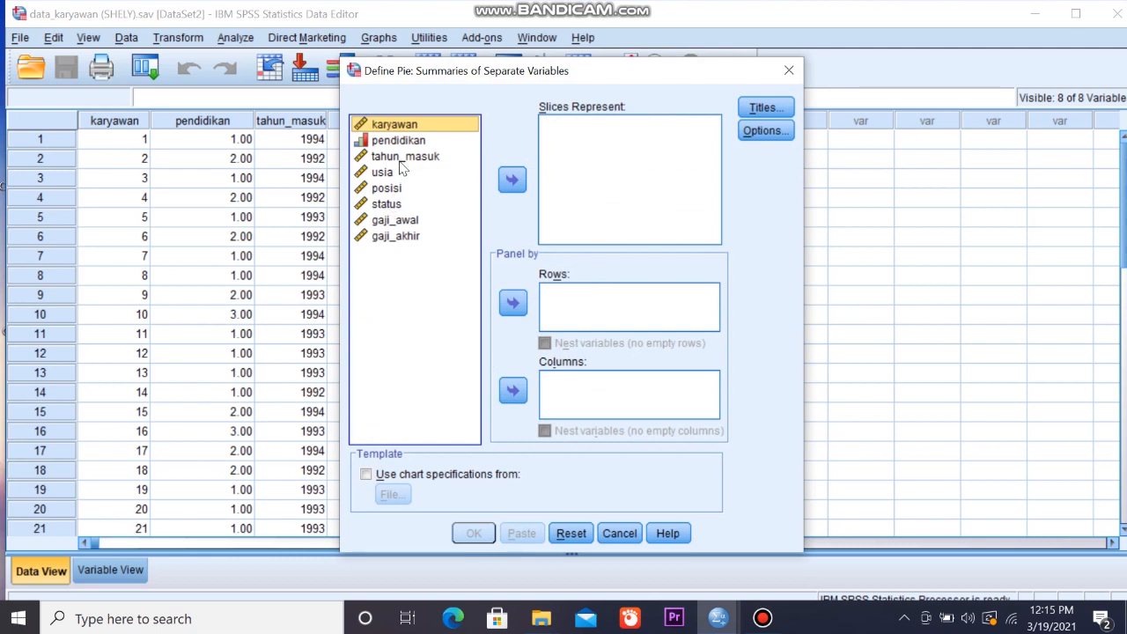
Add the sums of gaji_awal and gaji_akhir as the slices of the separate-variables pie chart
click(392, 220)
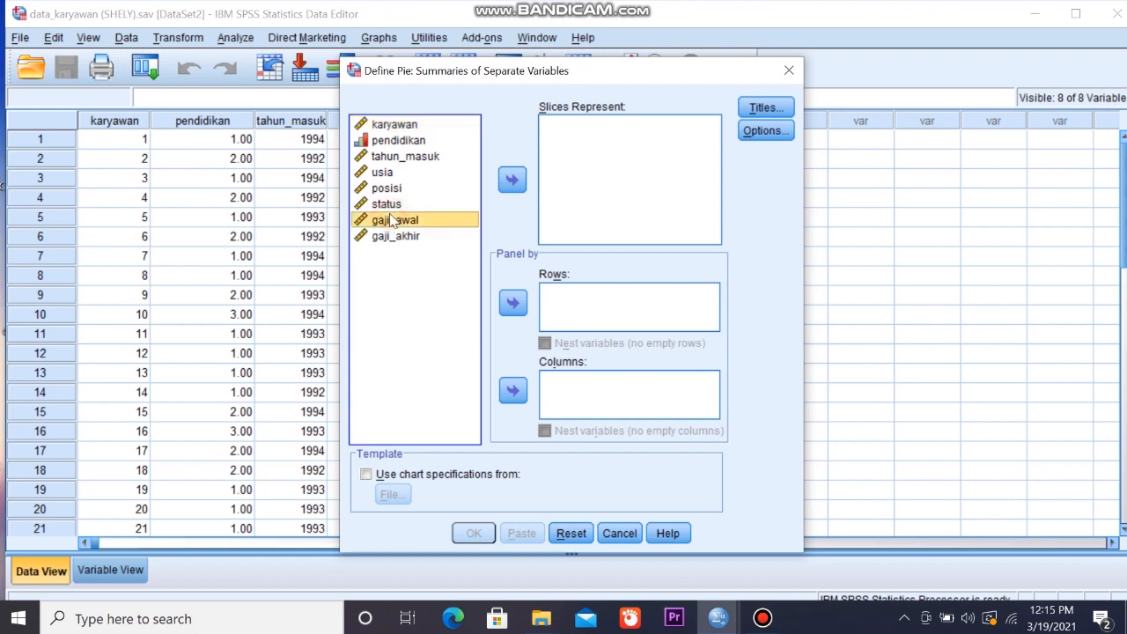
click(524, 179)
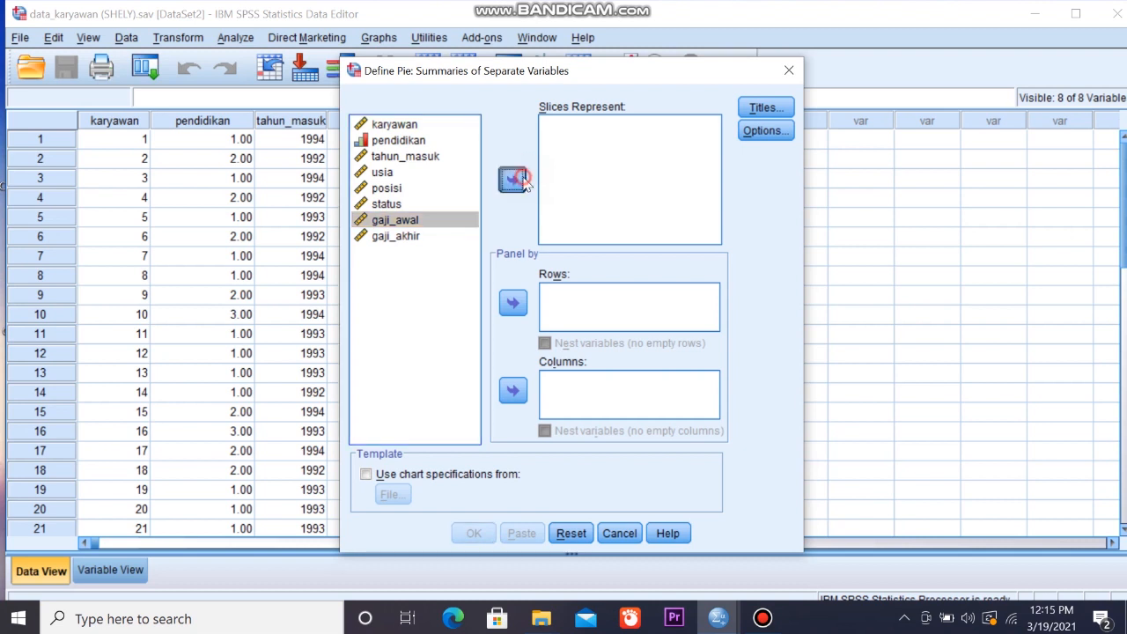
click(415, 239)
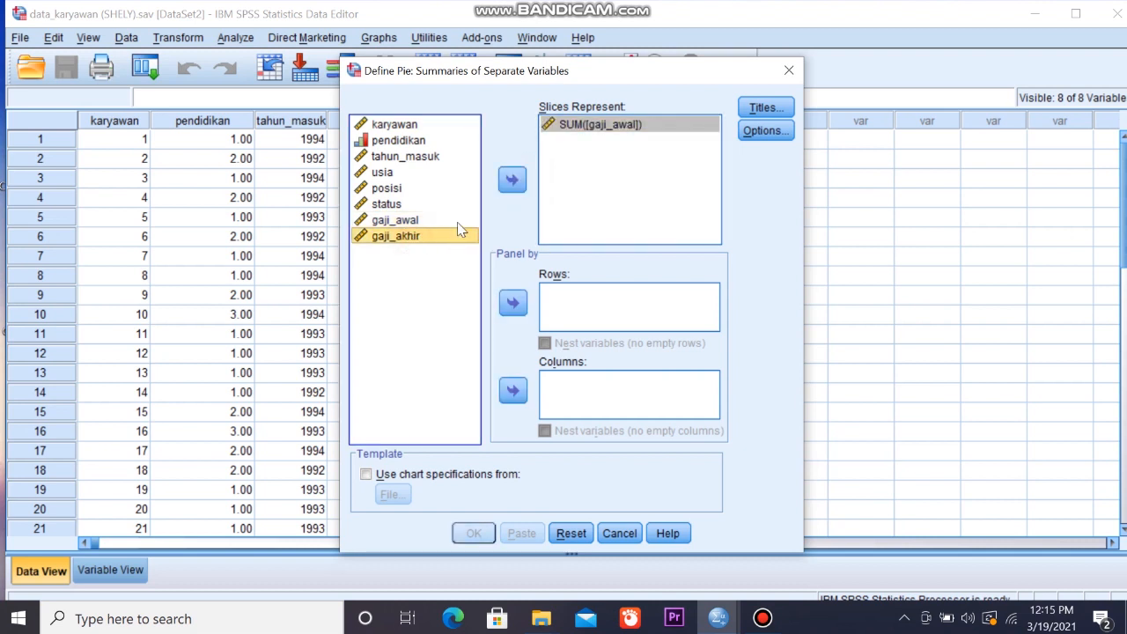
click(514, 181)
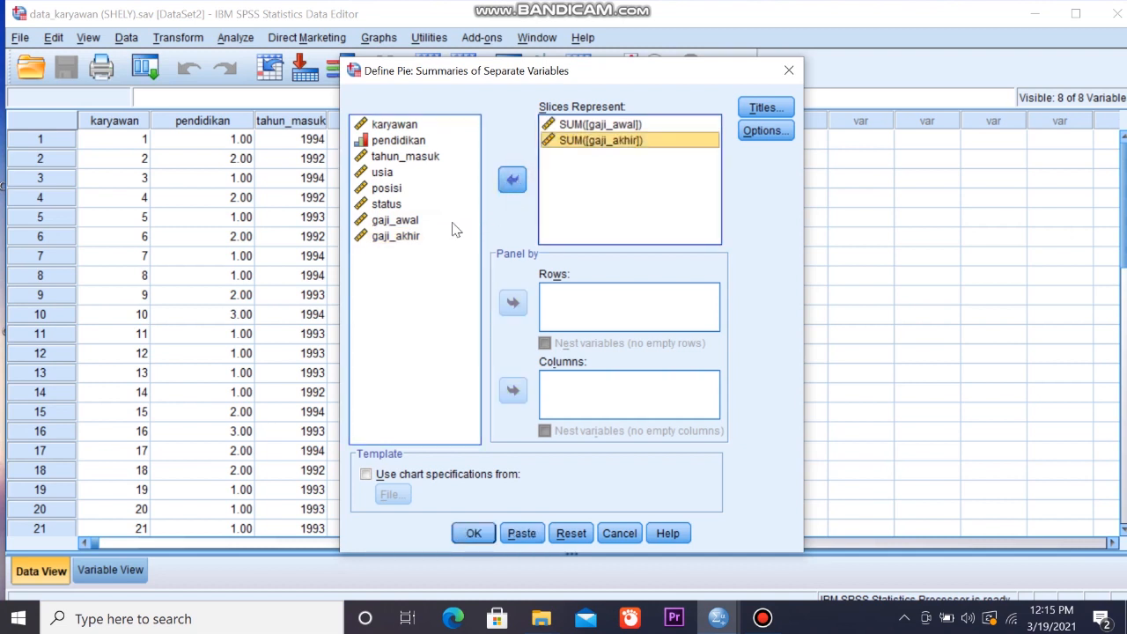
Panel the separate-variables pie chart in rows by pendidikan
click(381, 143)
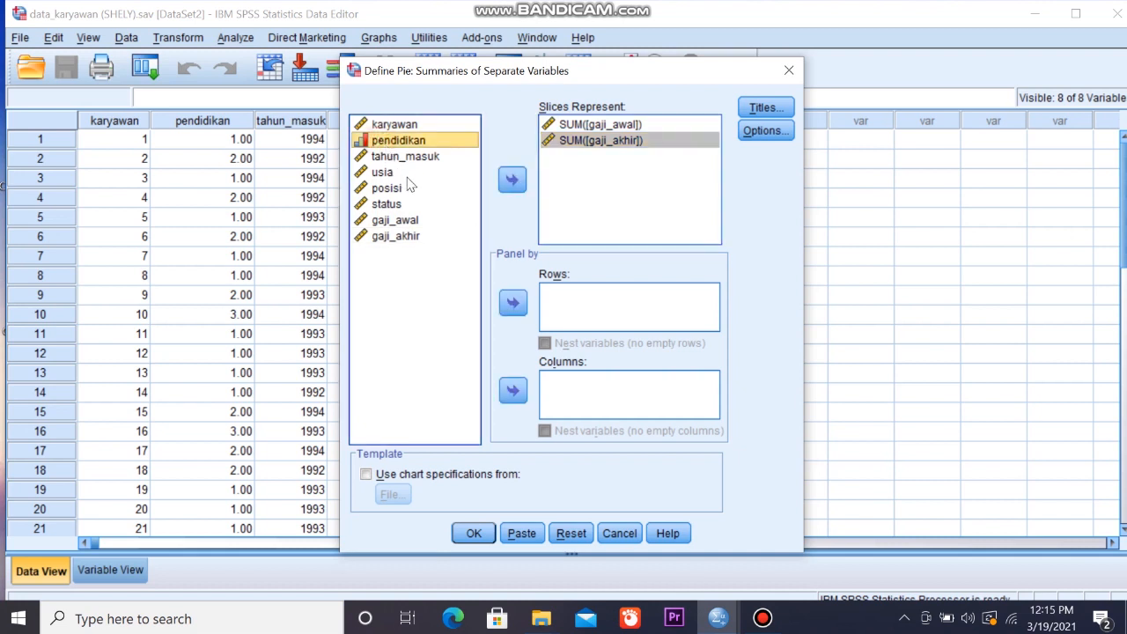
click(518, 305)
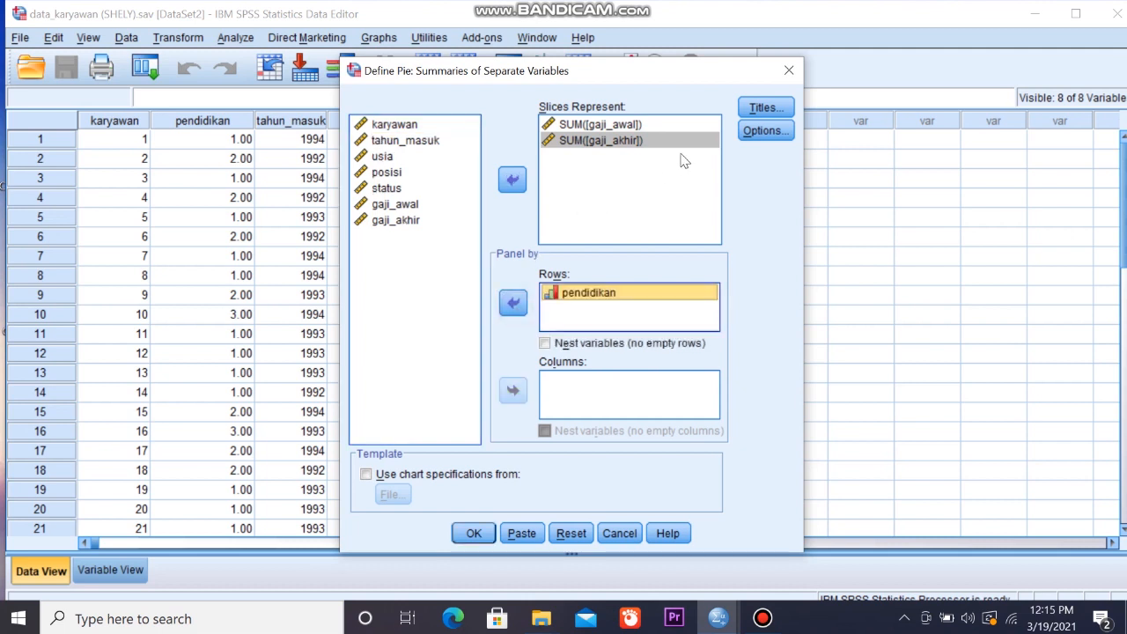
Title the pie "GRAFIK PIE PERBANDINGAN GAJI AWAL DAN GAJI AKHIR" with subtitle "BERDASAR TINGKAT PENDIDIKAN" and generate the chart
click(764, 109)
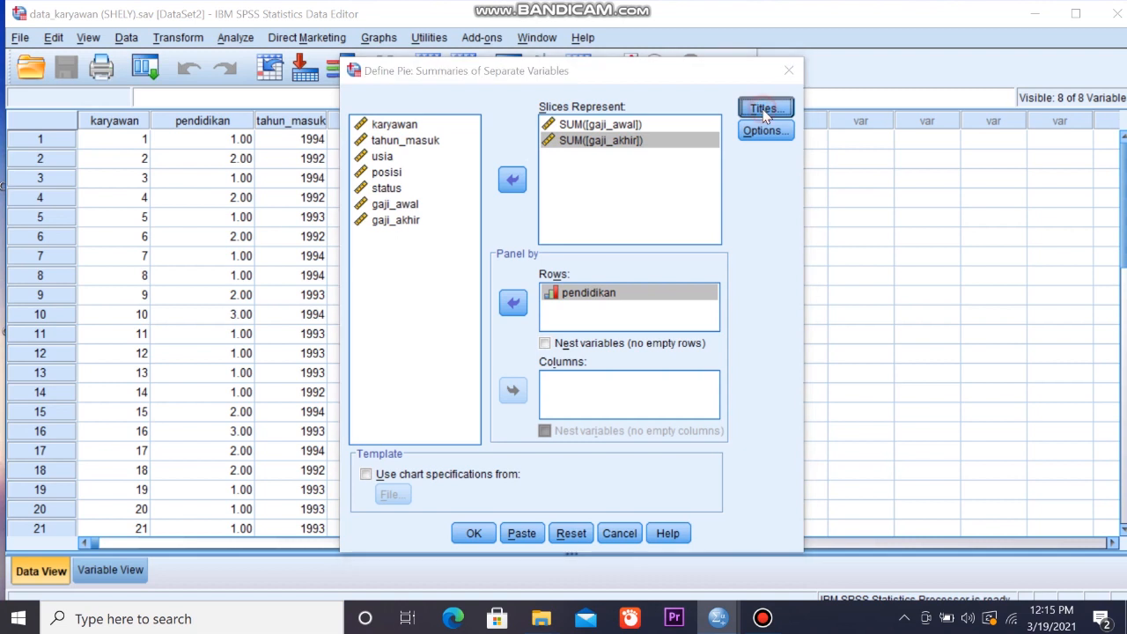
text(GR)
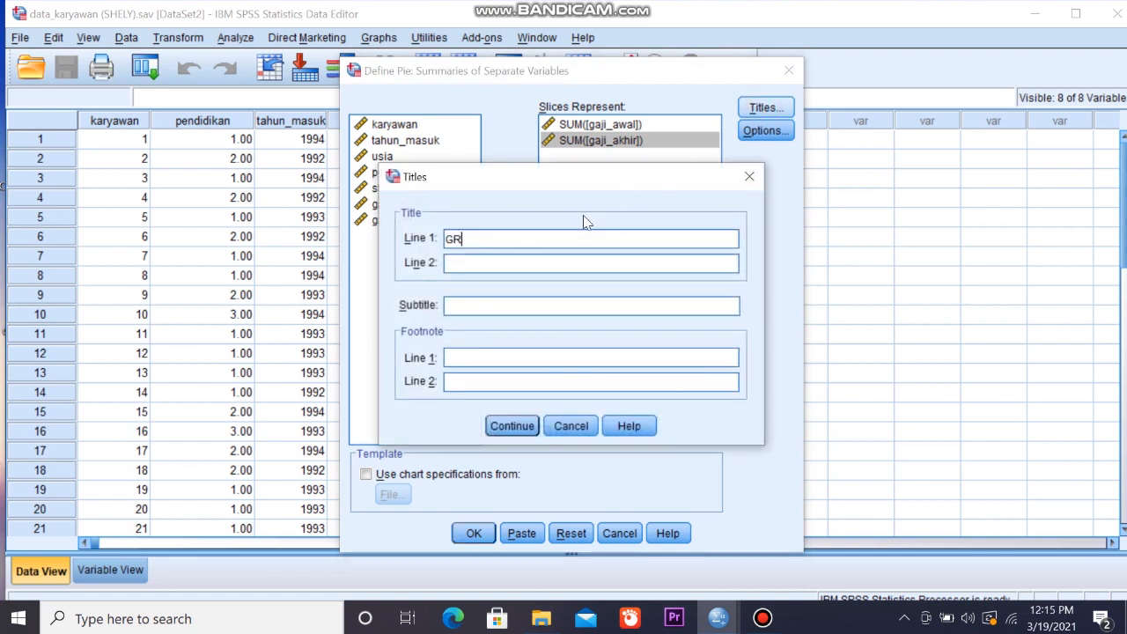
text(AFIK PIE PERBANDING)
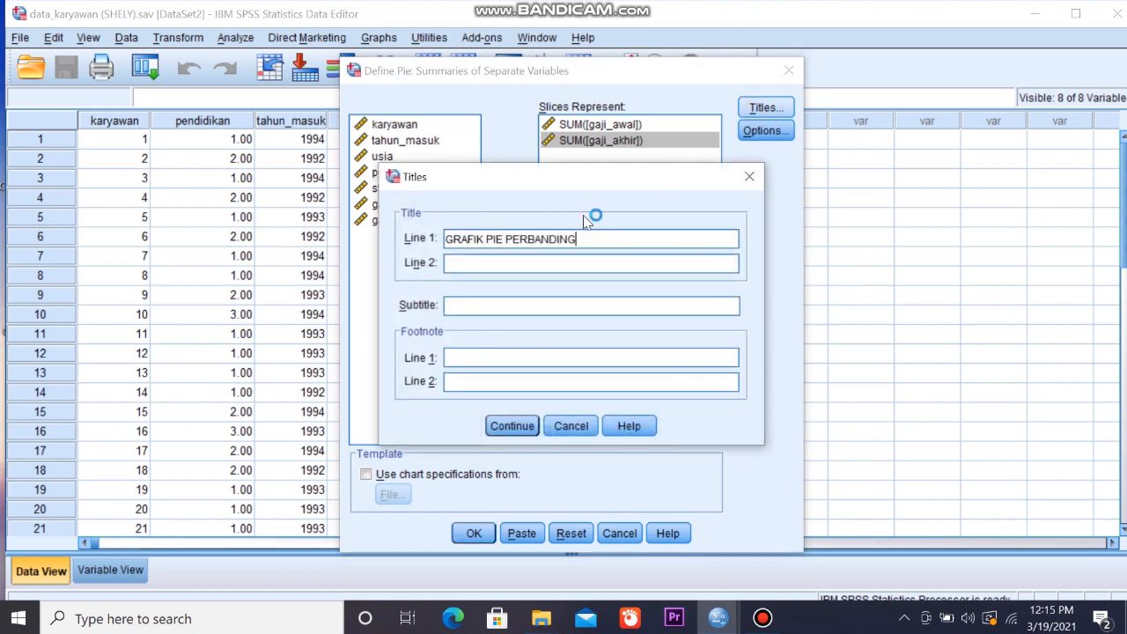
text(AN GAJI AWAL DAN GAJI AKHIR)
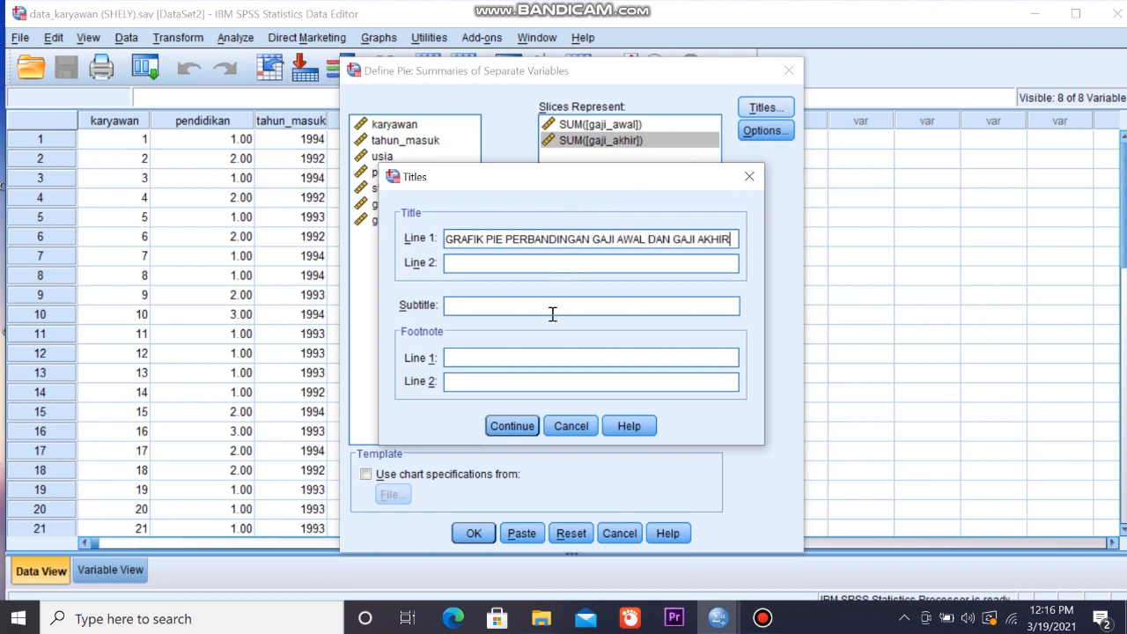
text(BERDASAR TINGKAT PENDIDIKAN)
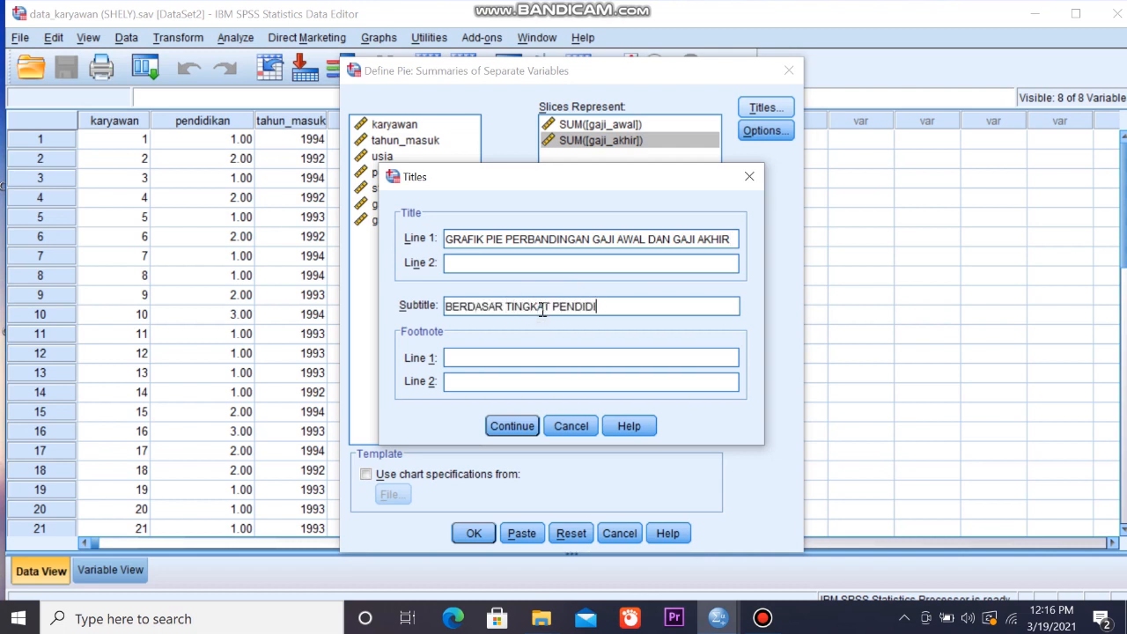
click(504, 426)
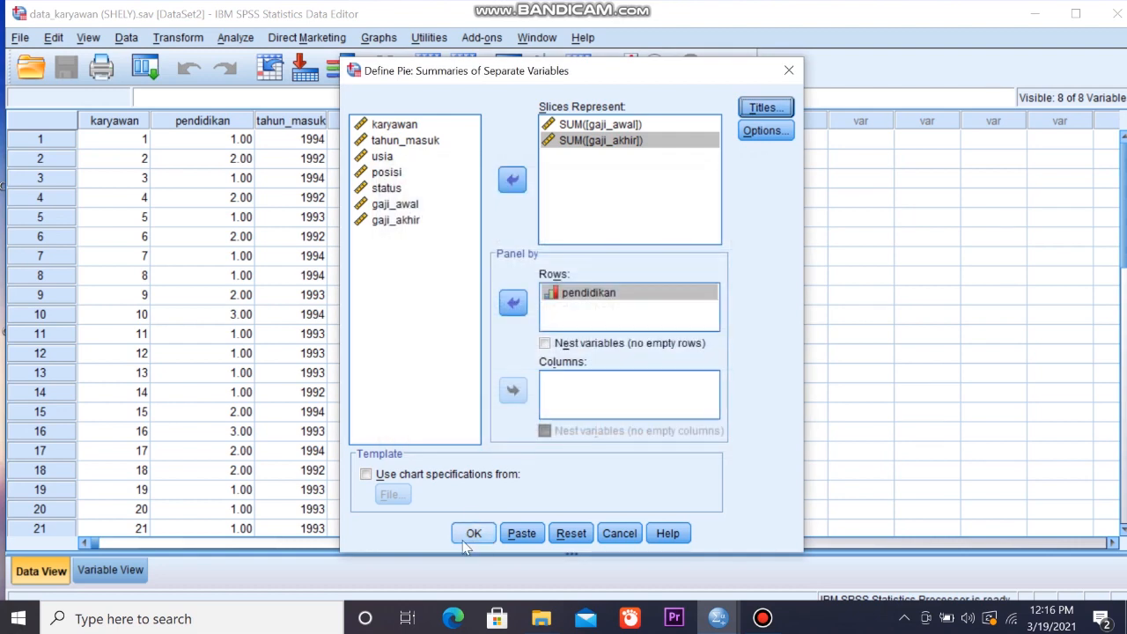
click(472, 534)
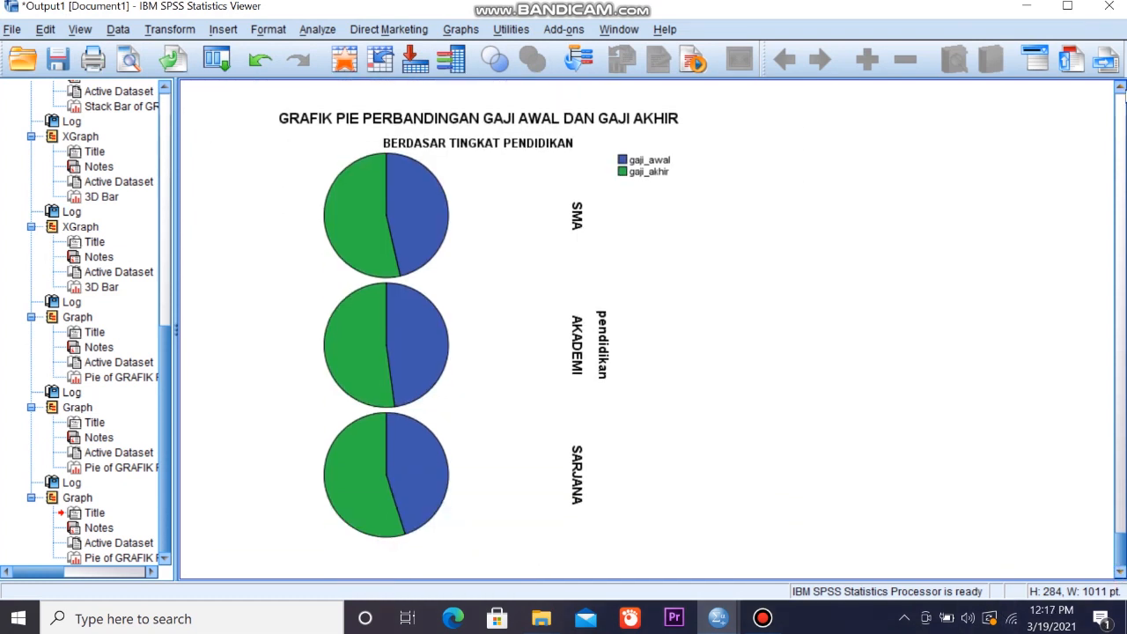
Open the "GRAFIK PIE POSISI KARYAWAN" pie from the output for editing and show data labels on its slices
click(1120, 87)
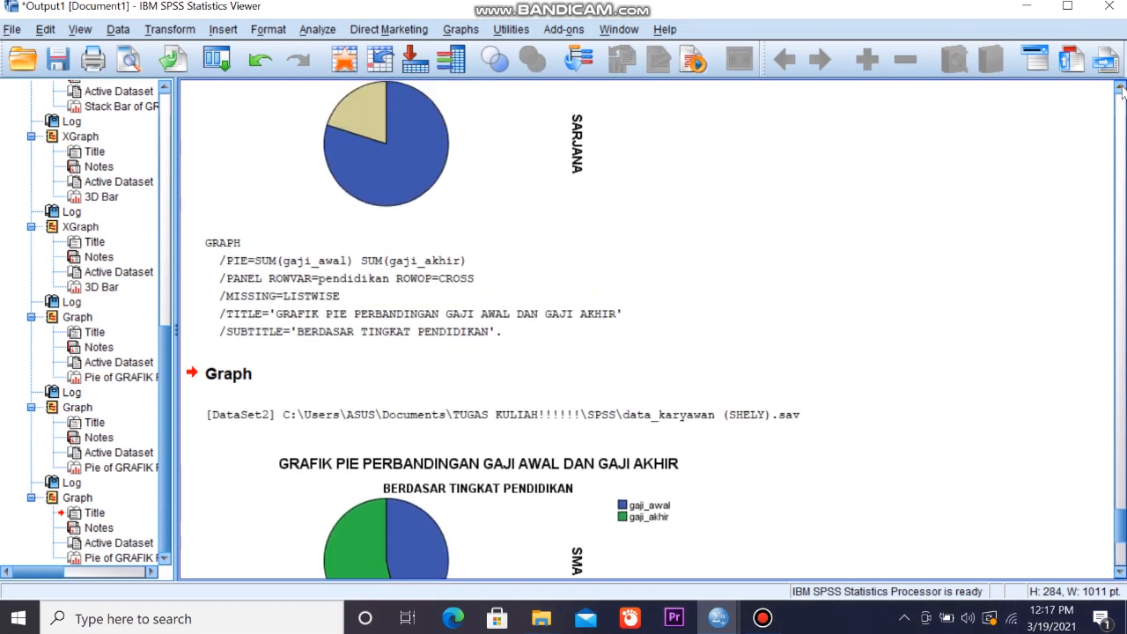
drag(1120, 86, 1122, 185)
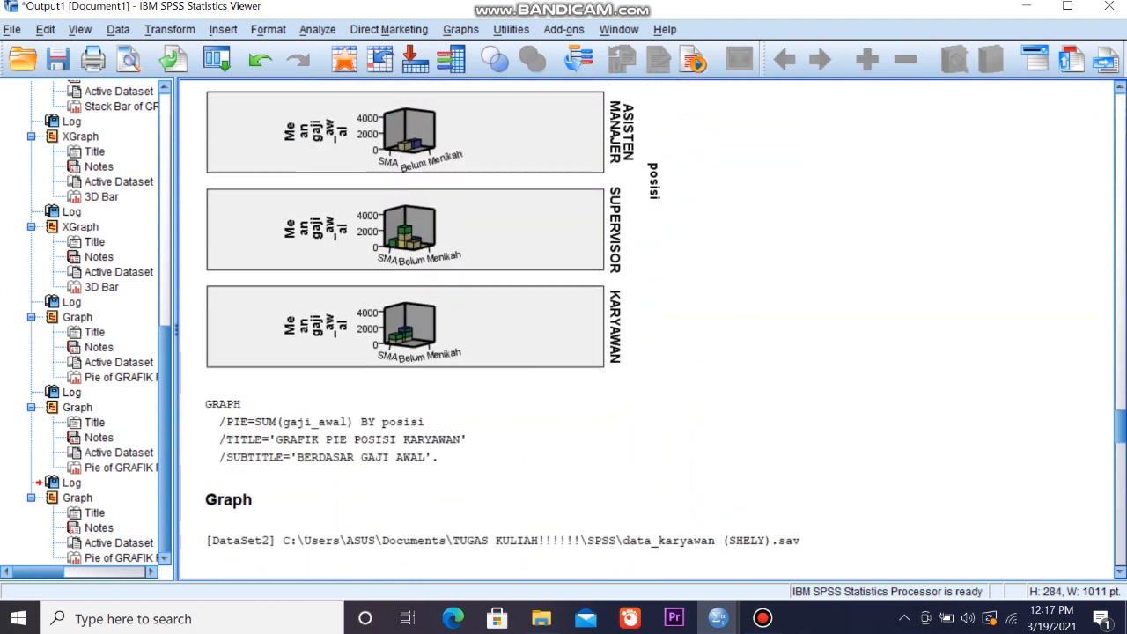
drag(1119, 574, 1120, 574)
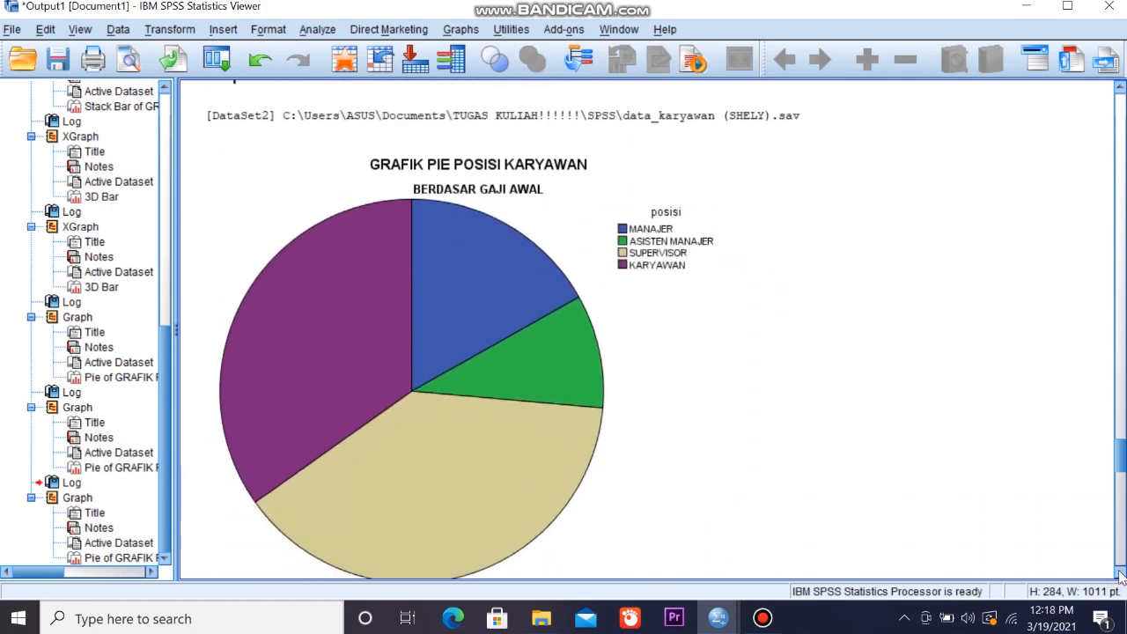
double_click(494, 410)
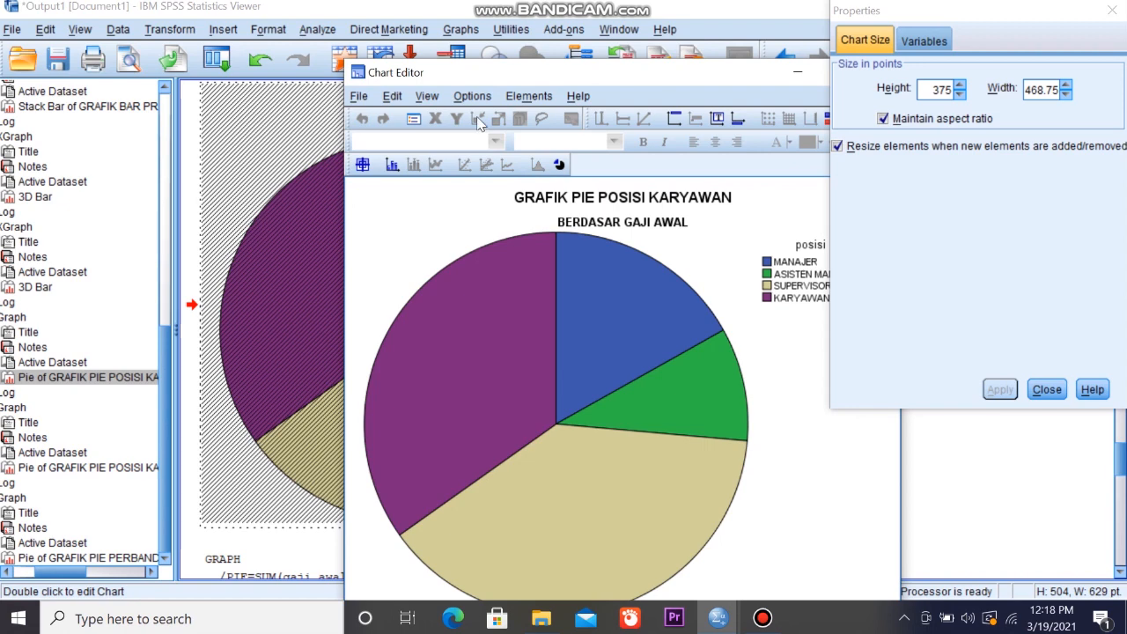
click(522, 97)
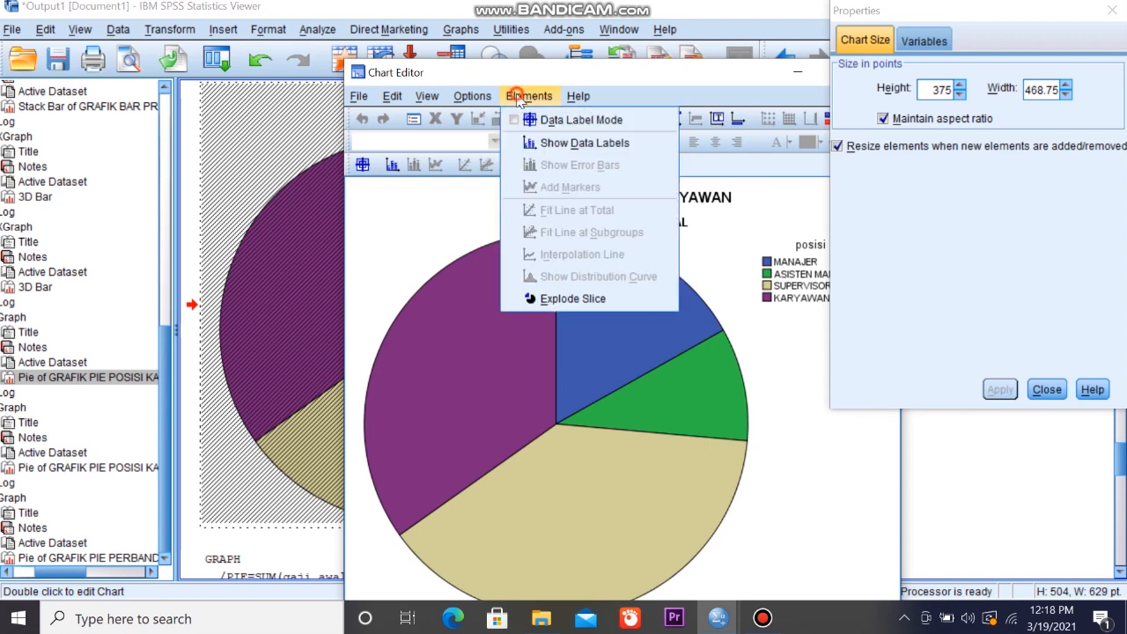
click(537, 142)
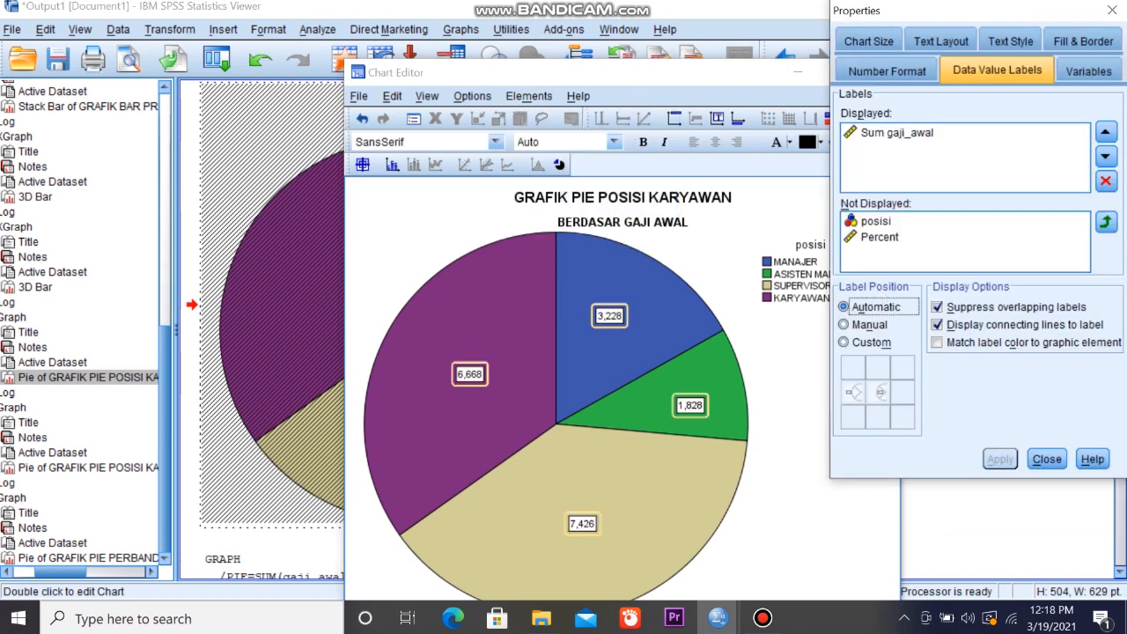
Explode all slices of the "GRAFIK PIE POSISI KARYAWAN" pie and close the chart editor
click(529, 96)
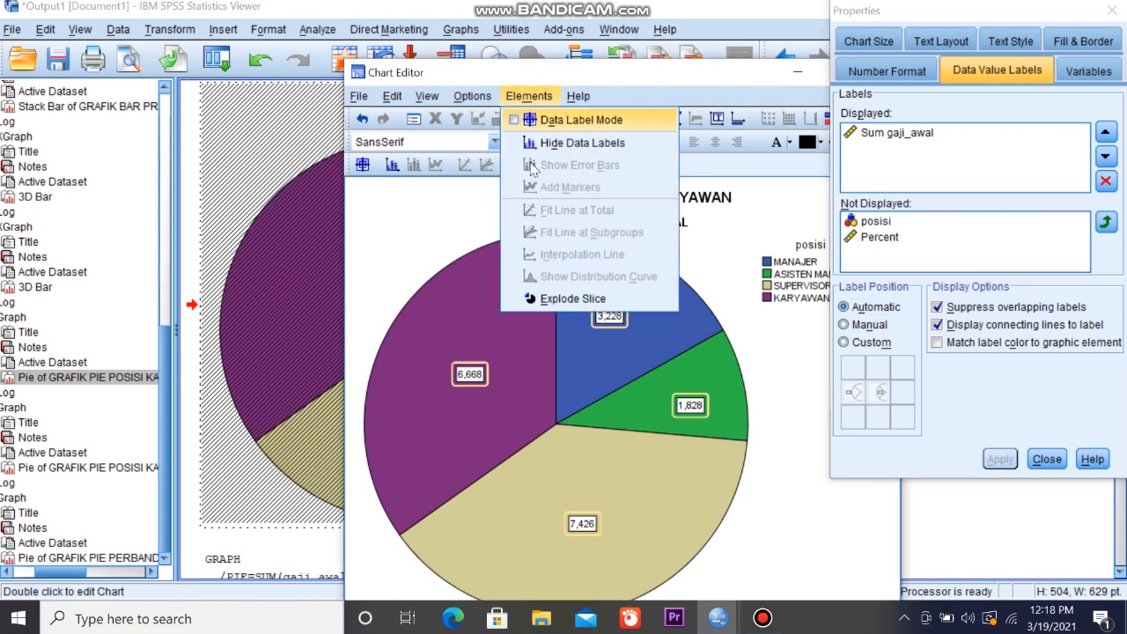
click(564, 298)
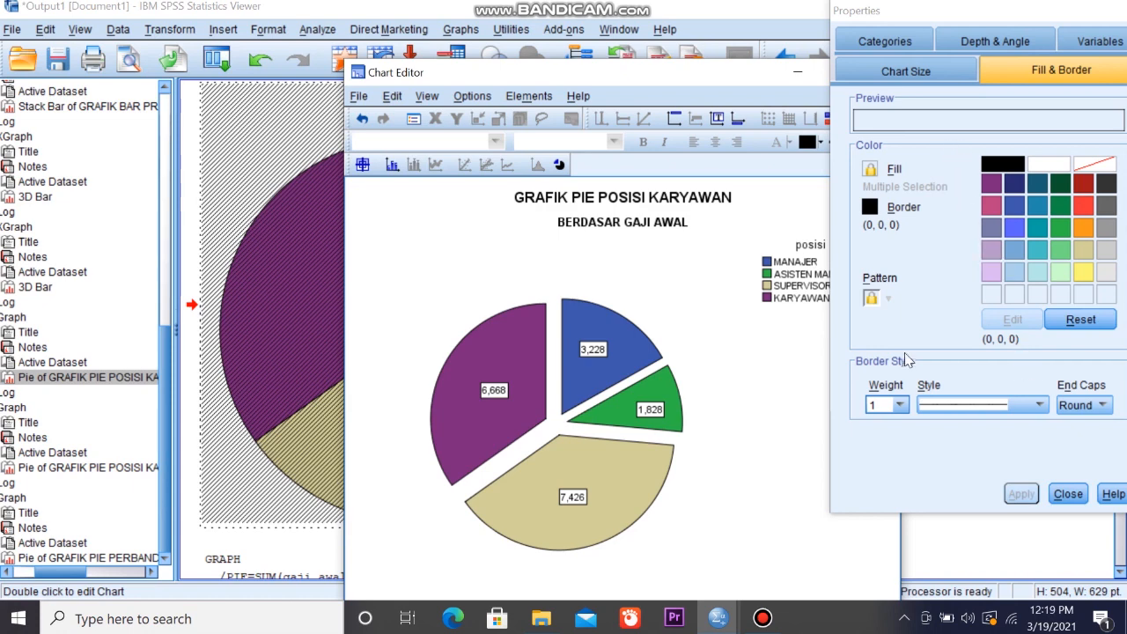
click(722, 387)
click(1110, 11)
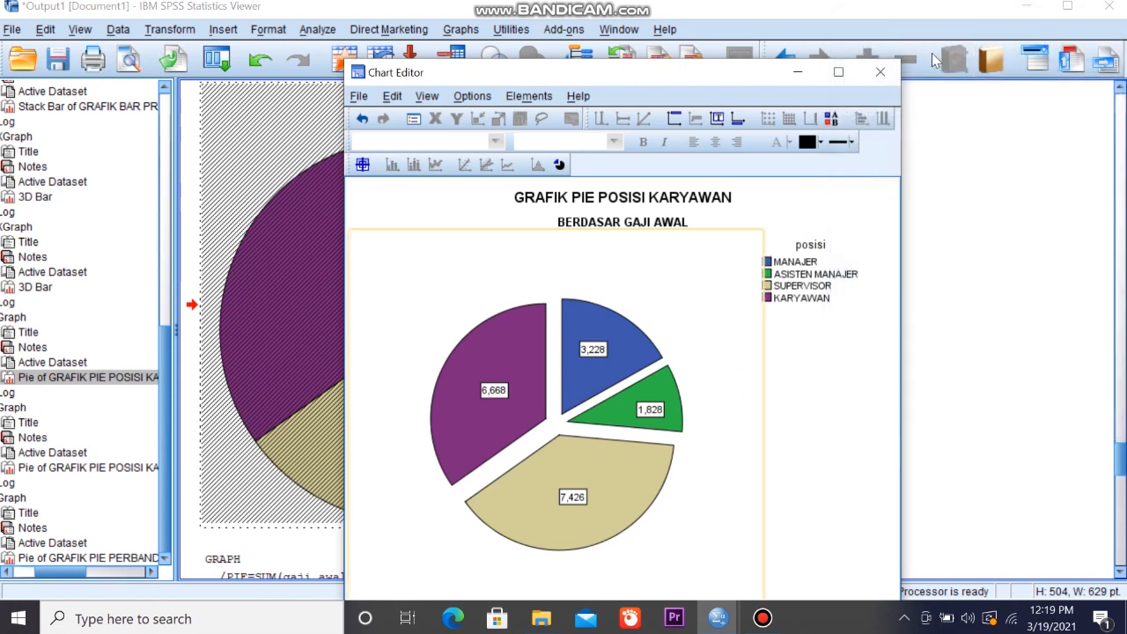
click(881, 76)
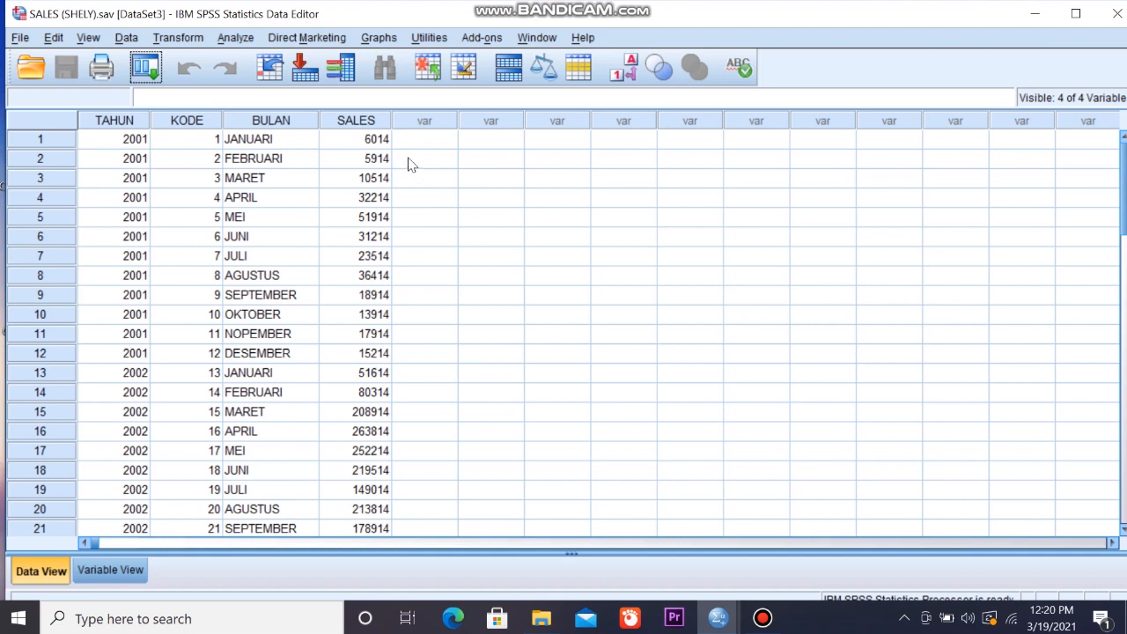
Start a simple legacy line chart from the SALES data using summaries for groups of cases and open its definition
click(379, 38)
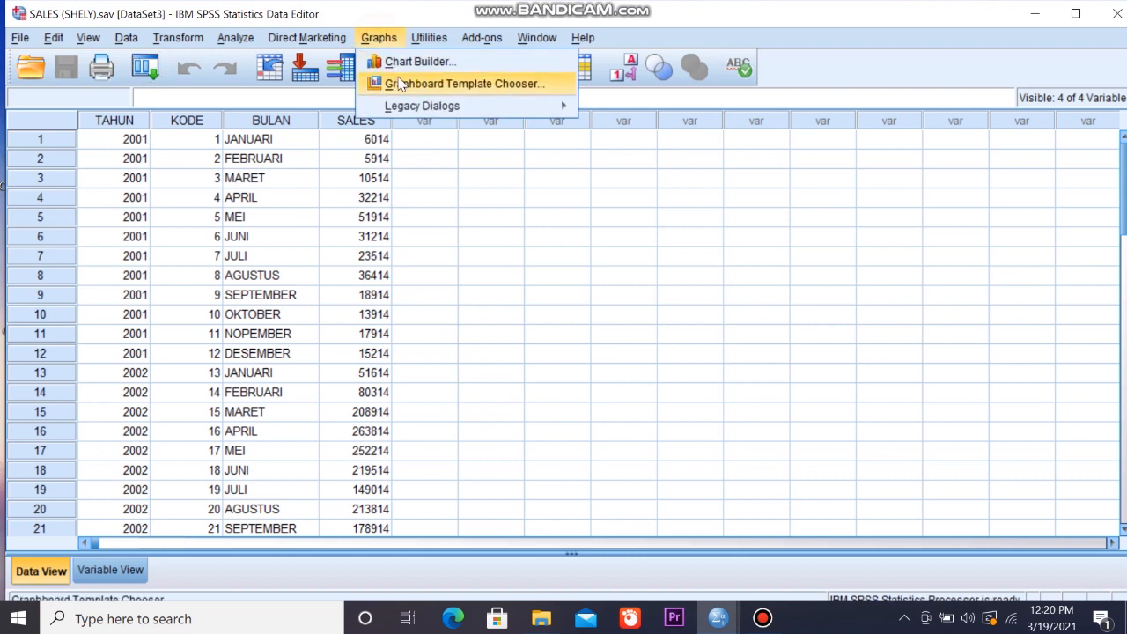
mouse_move(403, 105)
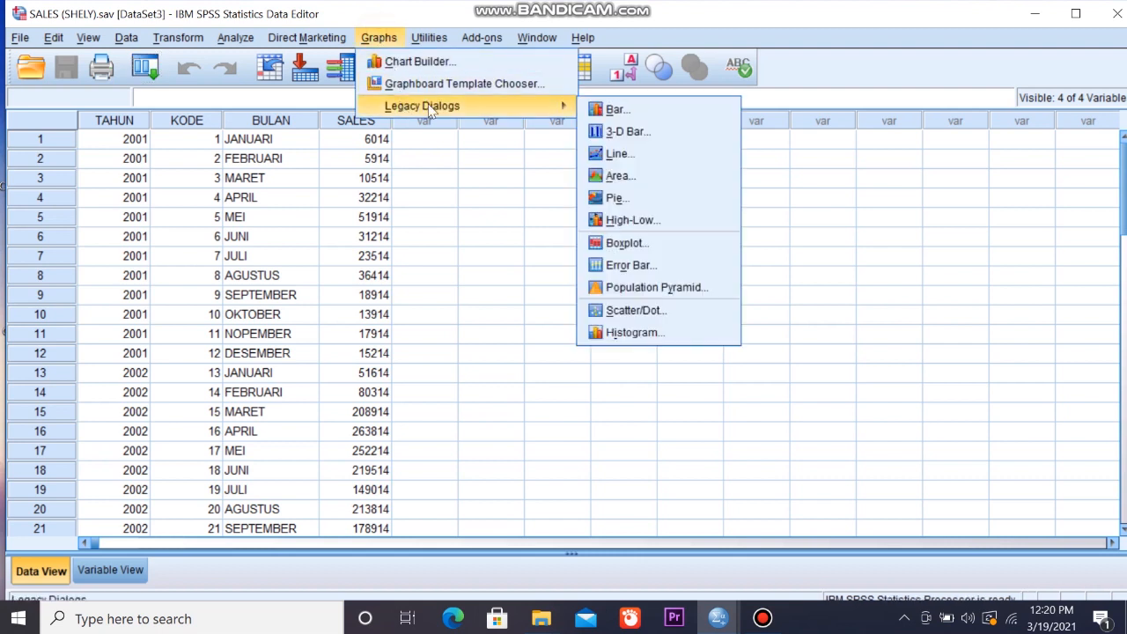
click(604, 152)
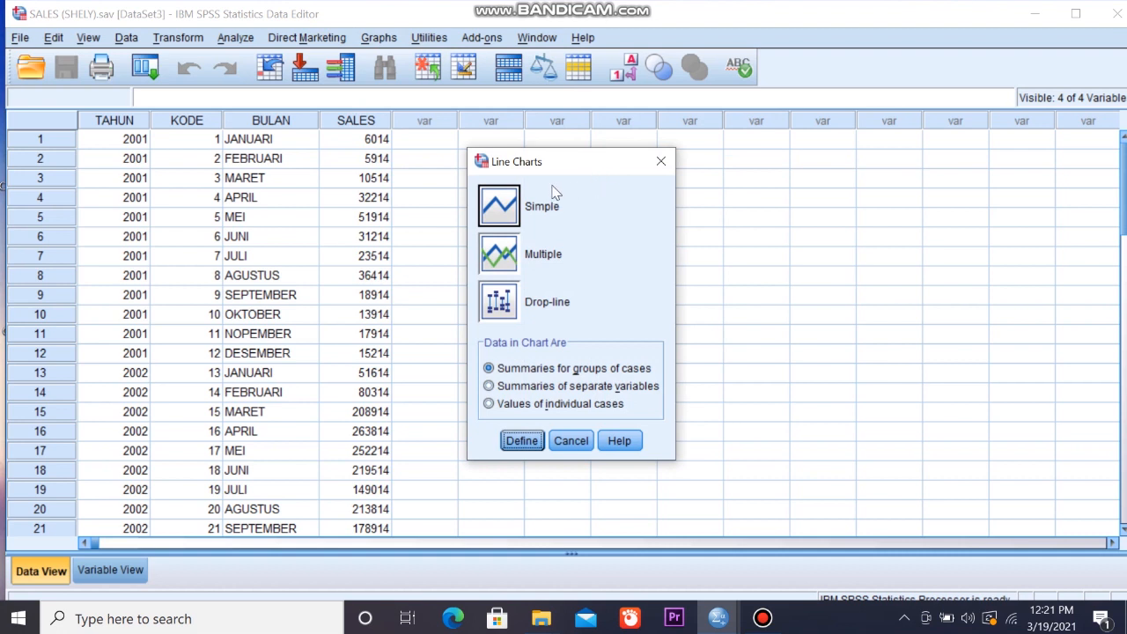
click(519, 442)
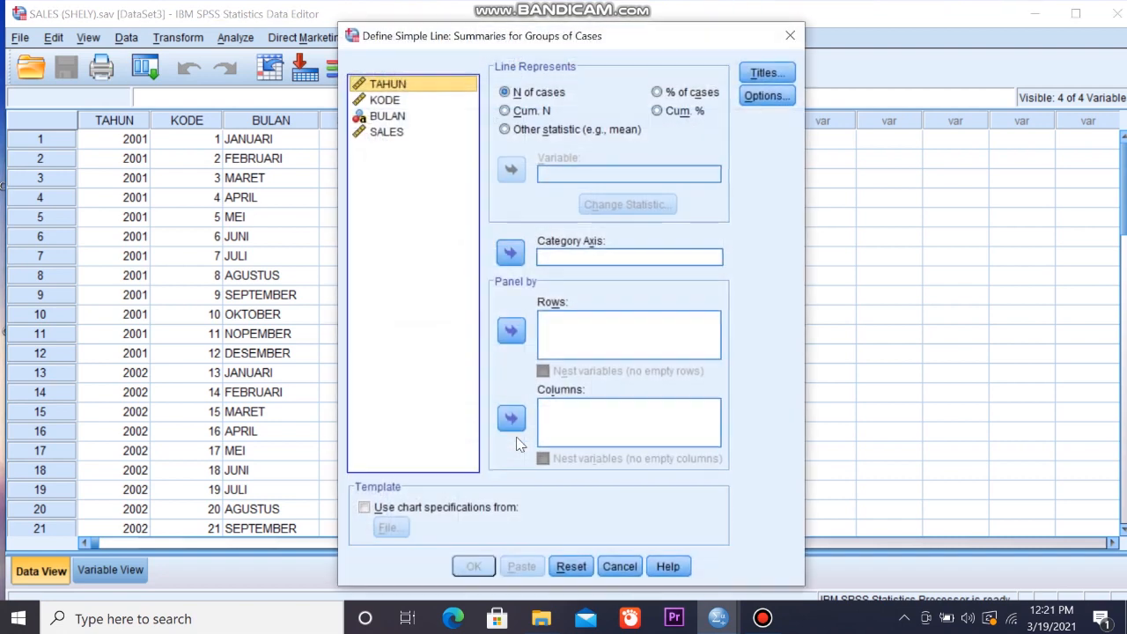
Make the line represent the mean of SALES, with KODE as the category axis
click(505, 134)
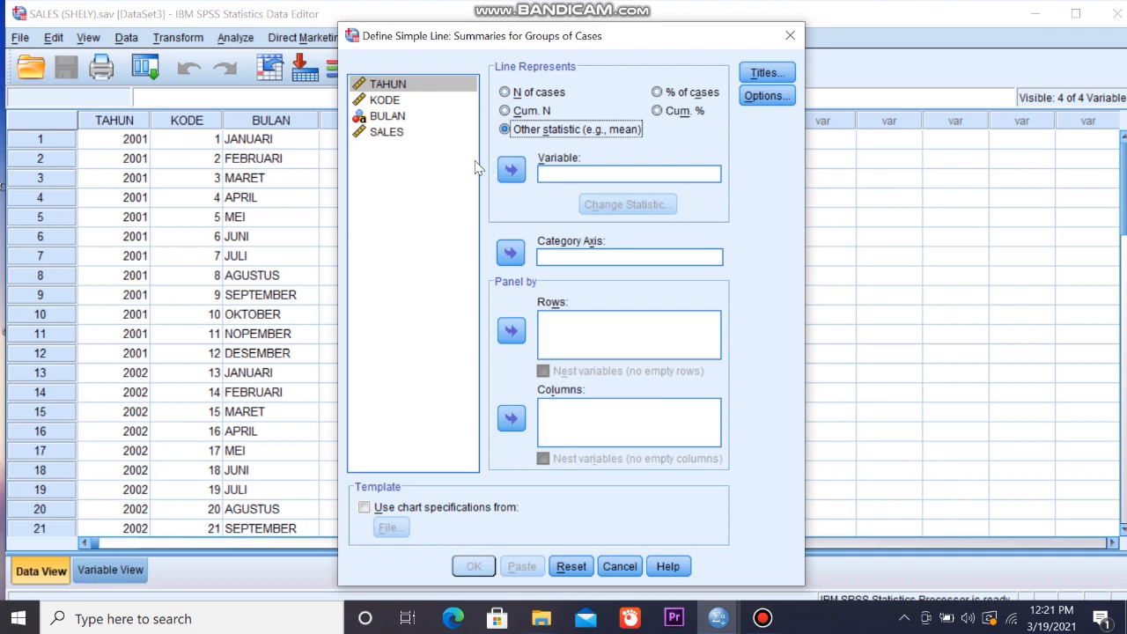
click(400, 133)
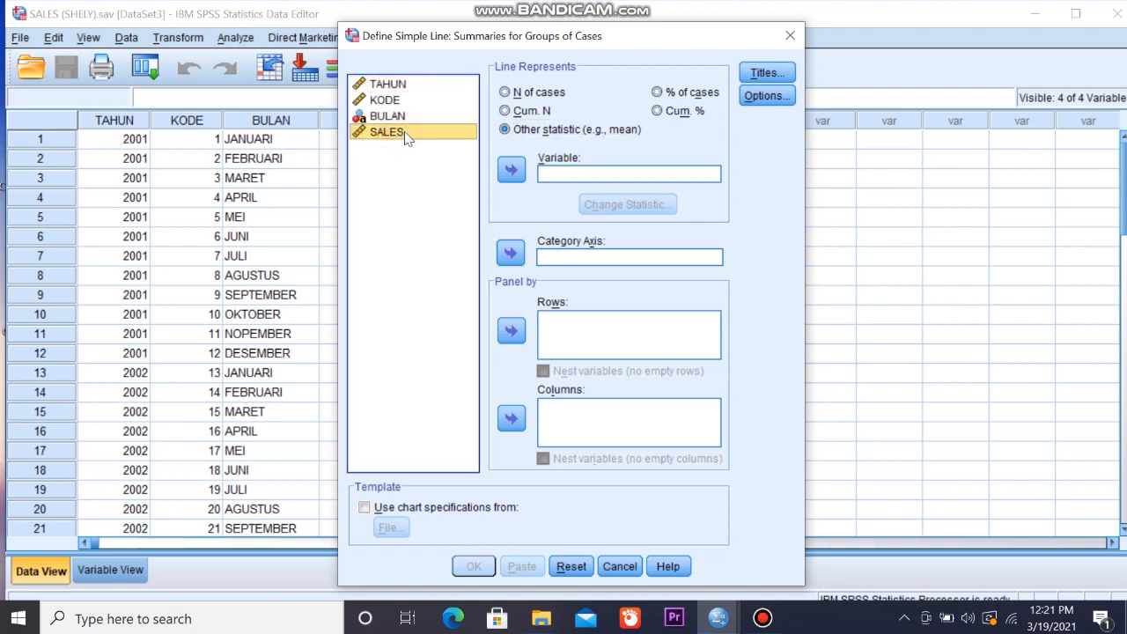
click(511, 171)
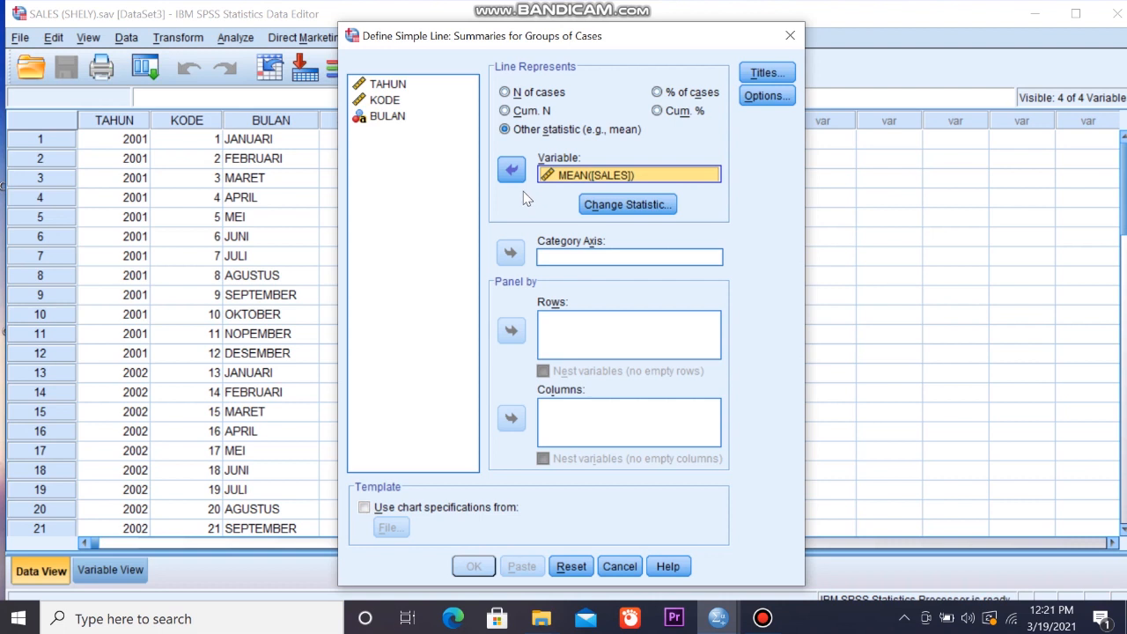
click(389, 100)
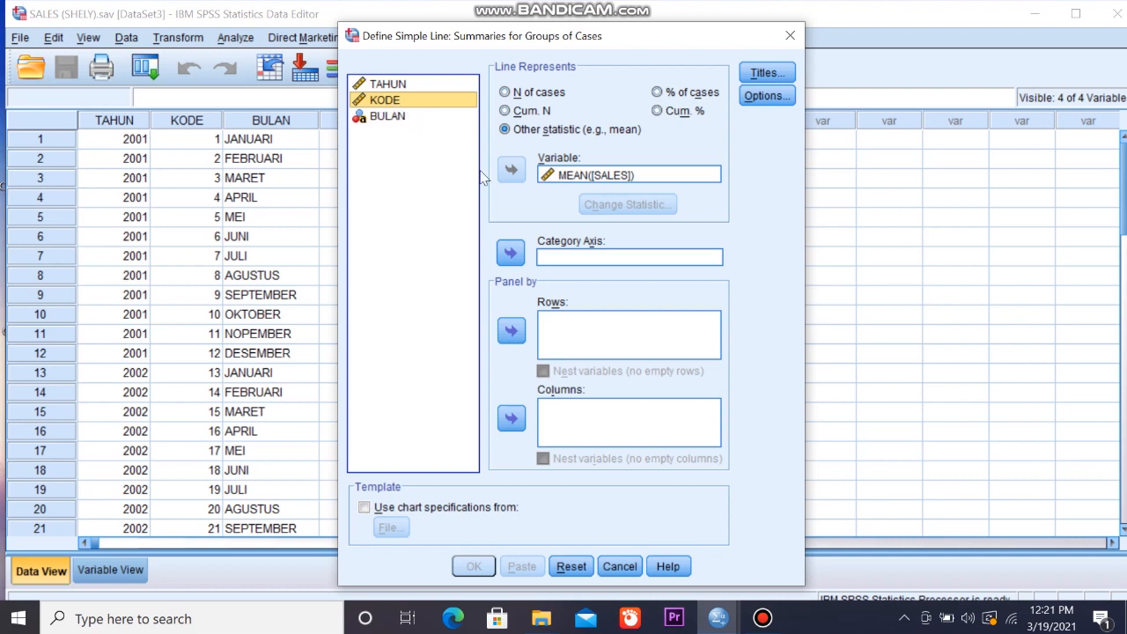
click(519, 255)
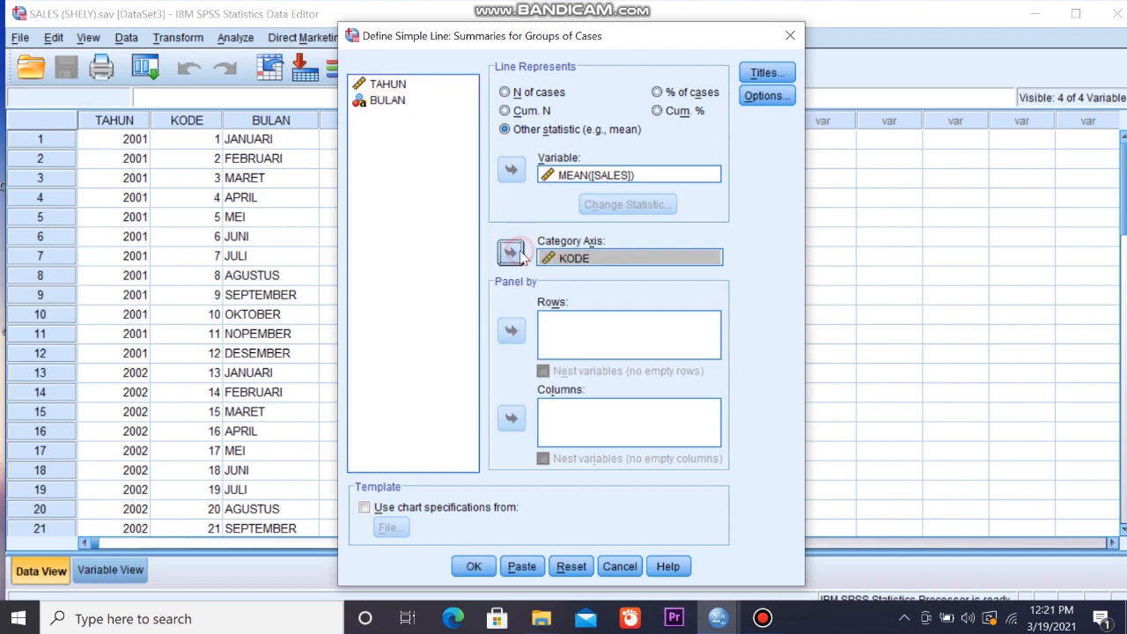
Title the line chart "GRAFIK LINE SALES PRODUK X", then generate it and view it in the output
click(765, 73)
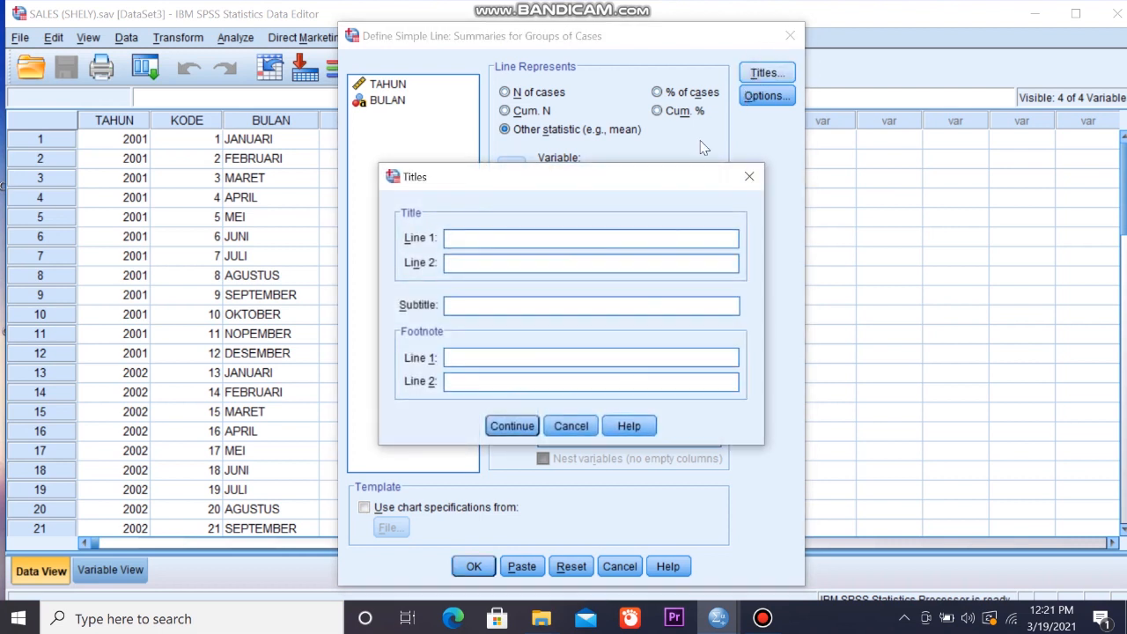
text(GRAFIK LINE SALES)
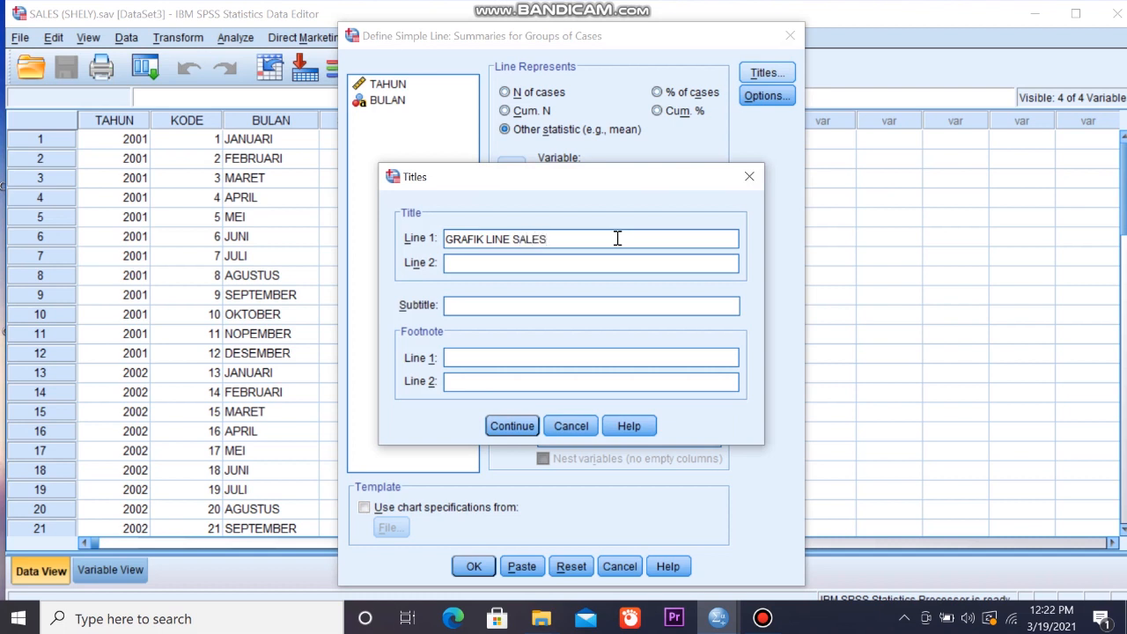
text( PRODUK X)
click(500, 429)
click(473, 568)
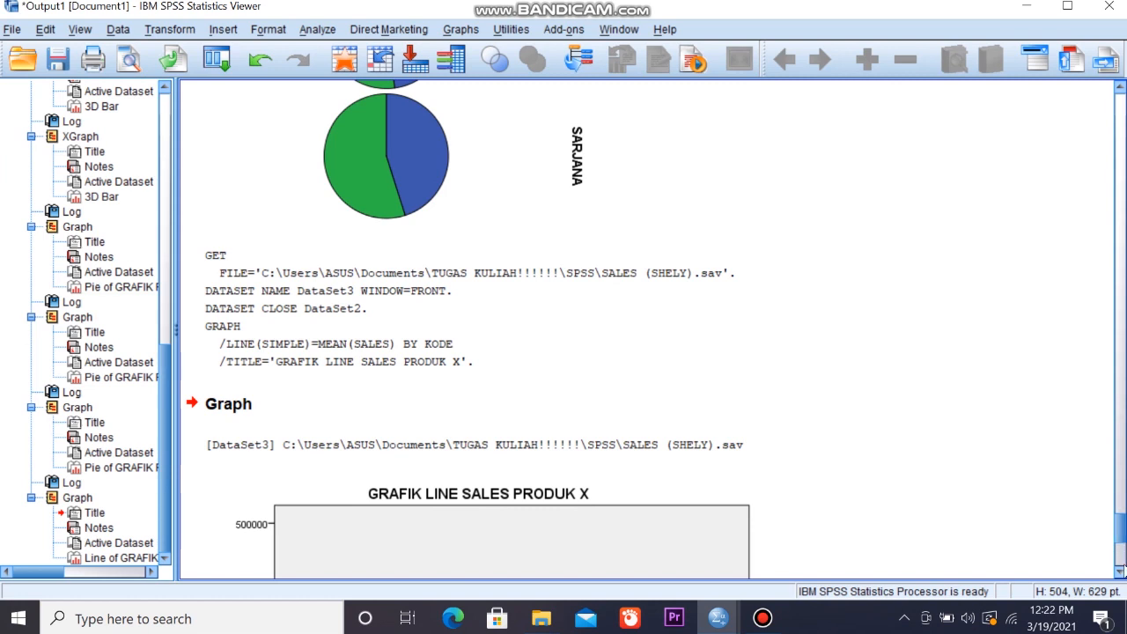
click(1121, 566)
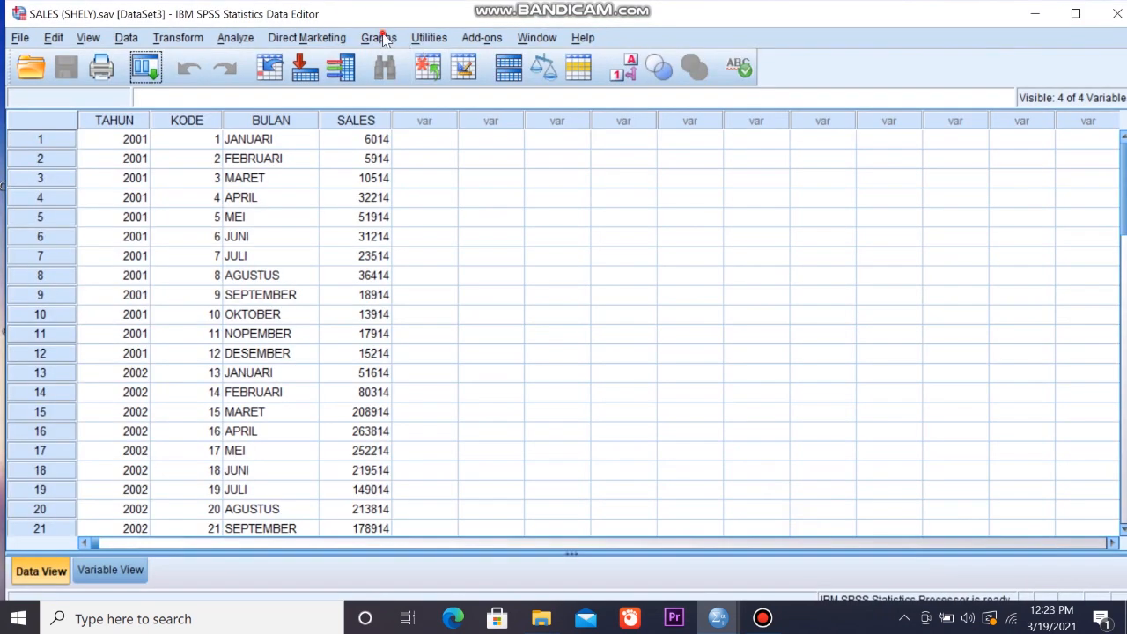
Define another simple legacy line chart for groups of cases, replacing the category axis variable KODE with TAHUN
click(381, 38)
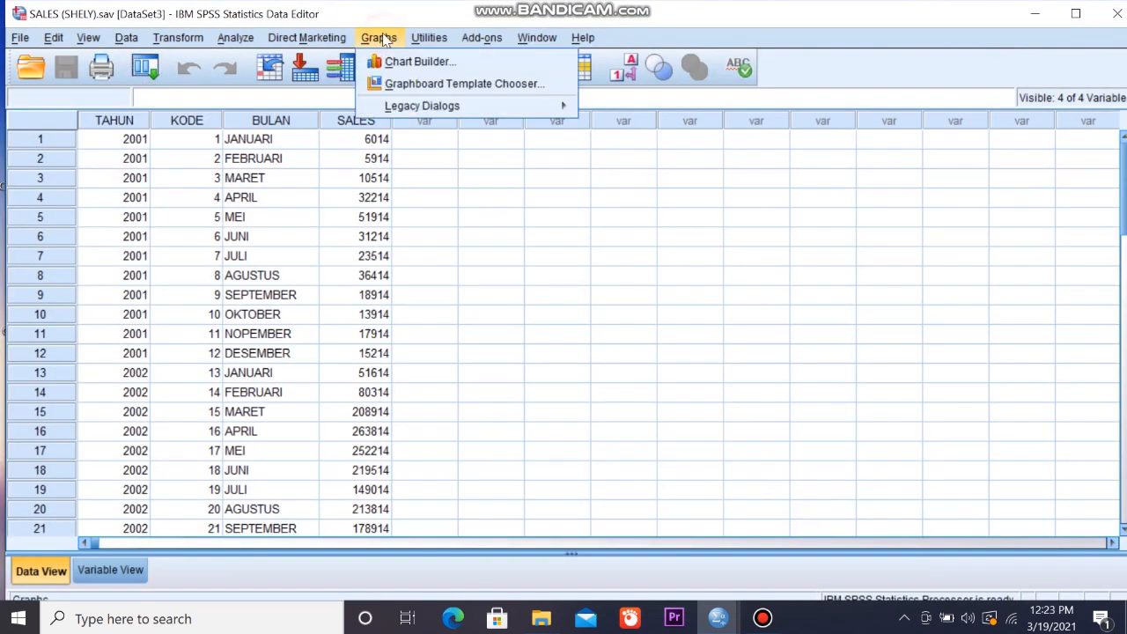
mouse_move(540, 106)
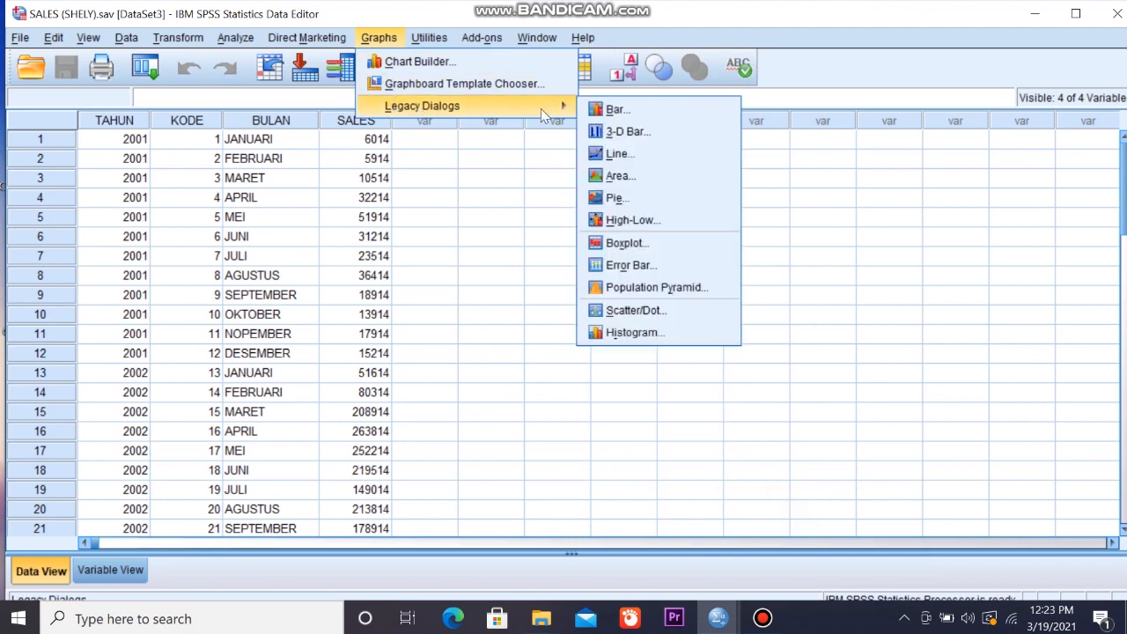
click(608, 154)
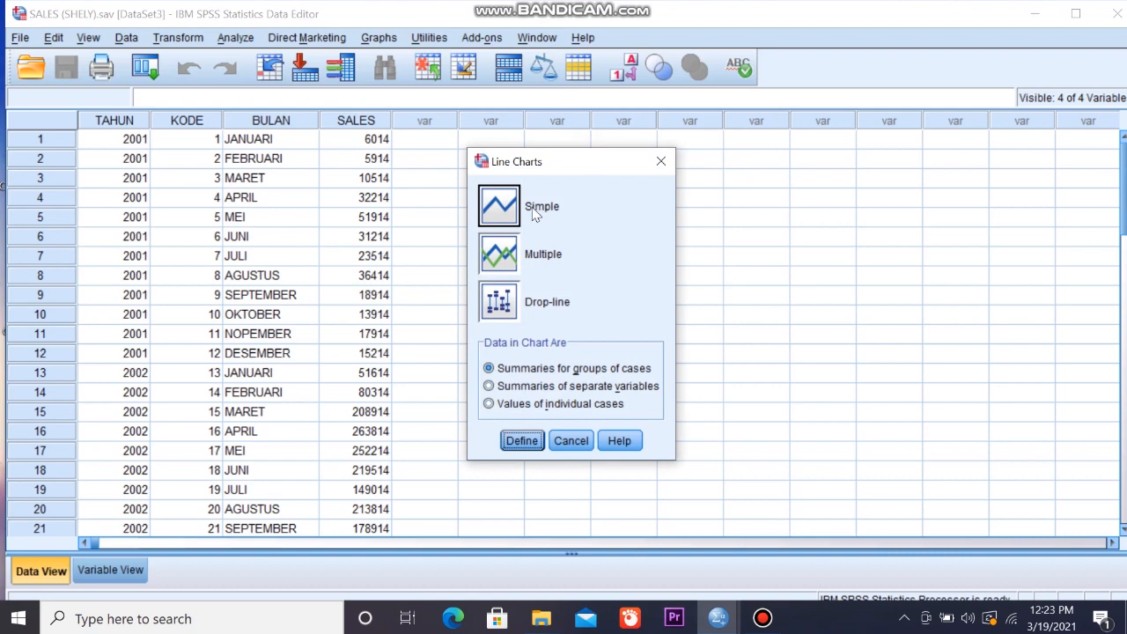
click(522, 442)
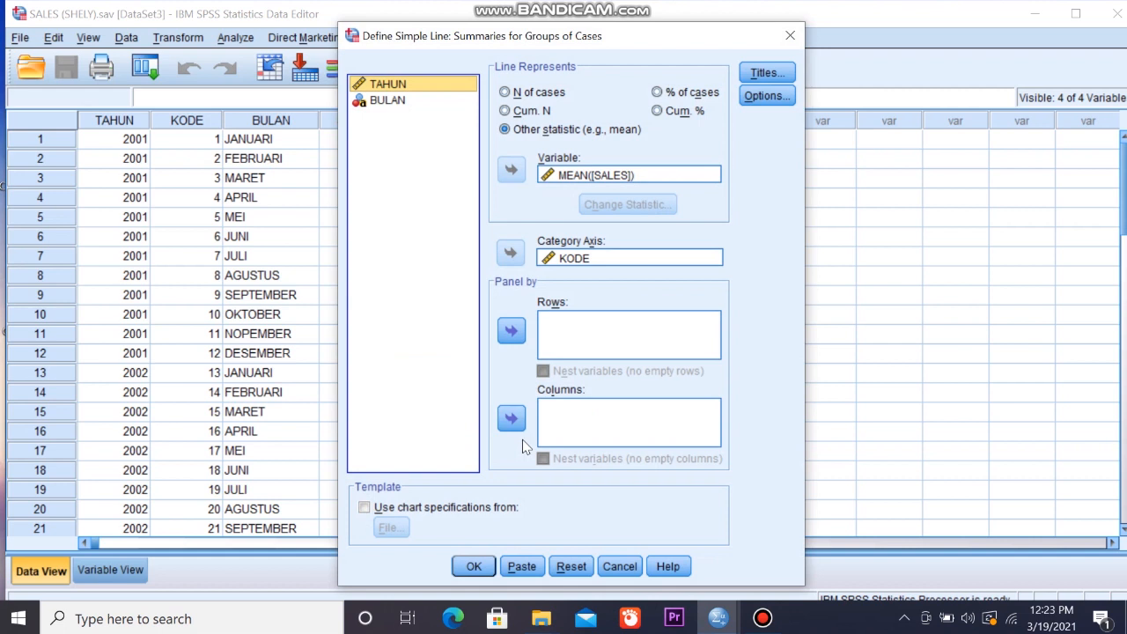
drag(574, 258, 415, 87)
click(414, 86)
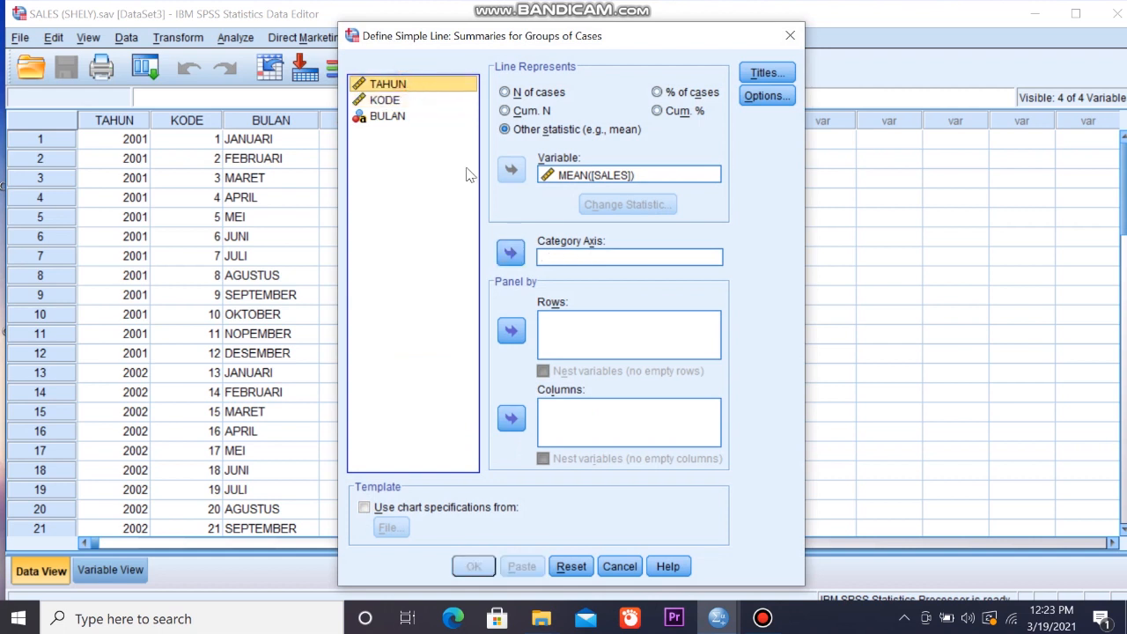
click(514, 256)
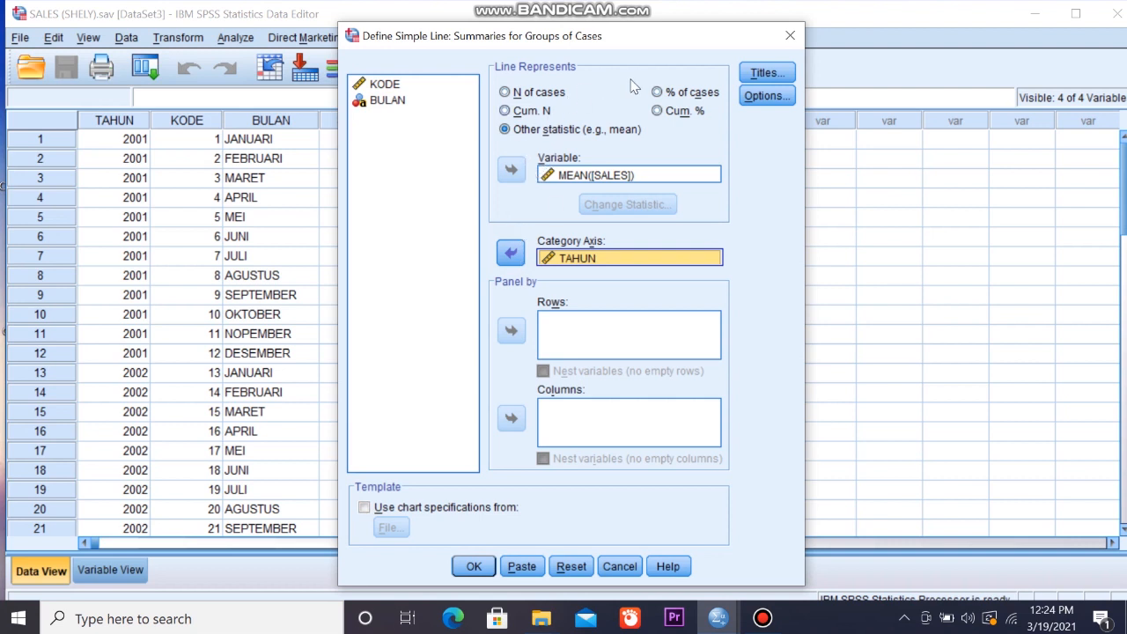
Change the title to "GRAFIK LINE SALES PRODUK X PER TAHUN", then generate the chart and view it in the output
click(759, 73)
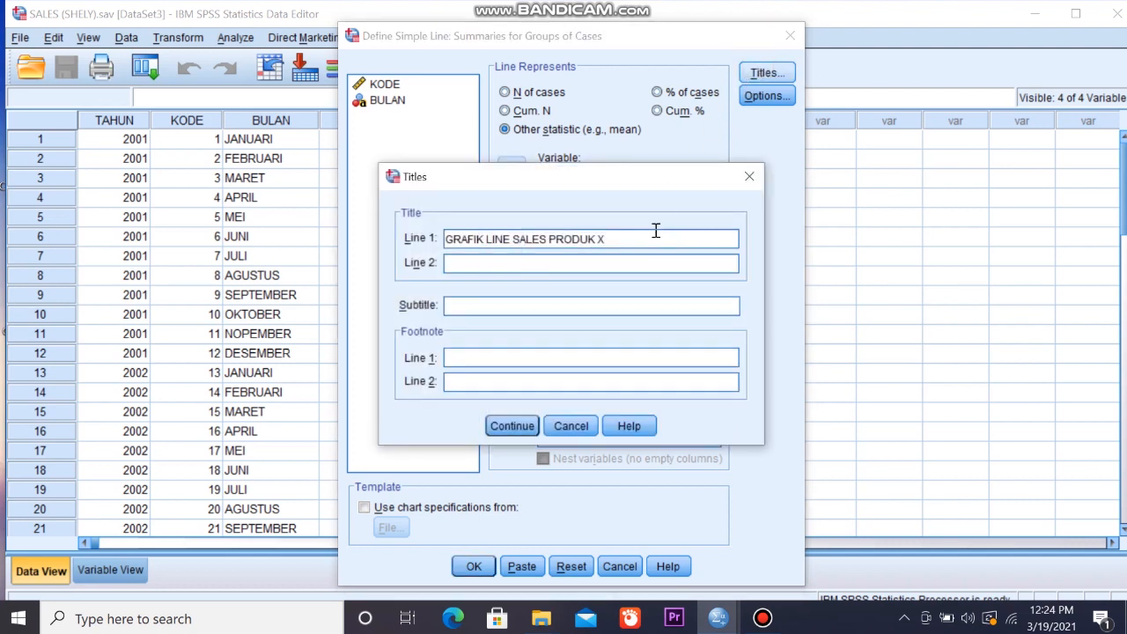
text(PER TAHUN)
click(512, 426)
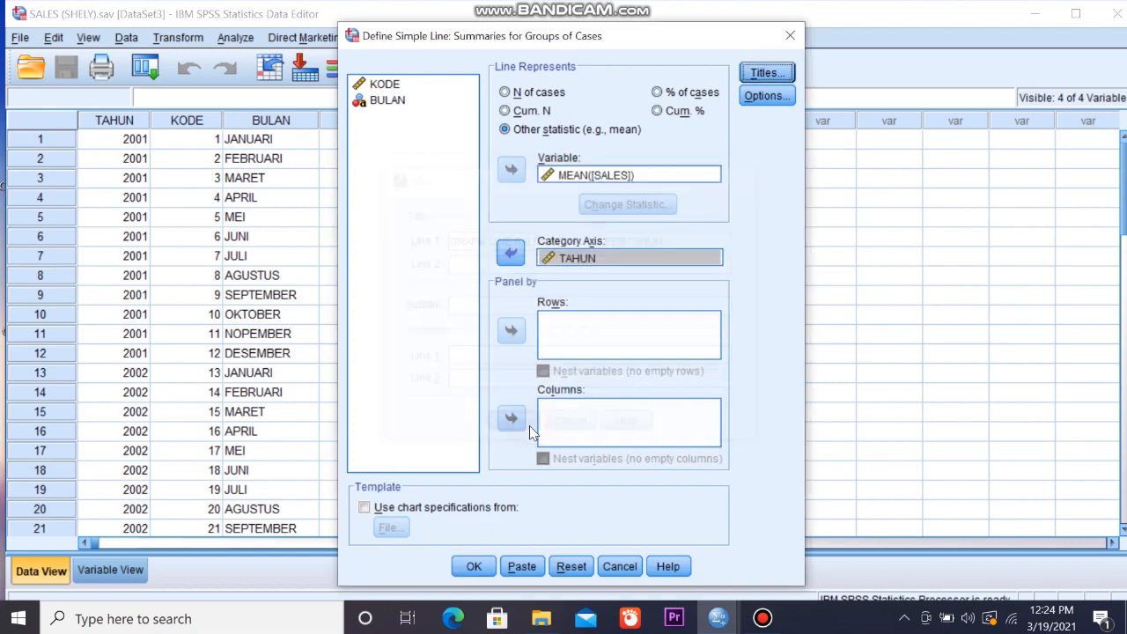
click(472, 573)
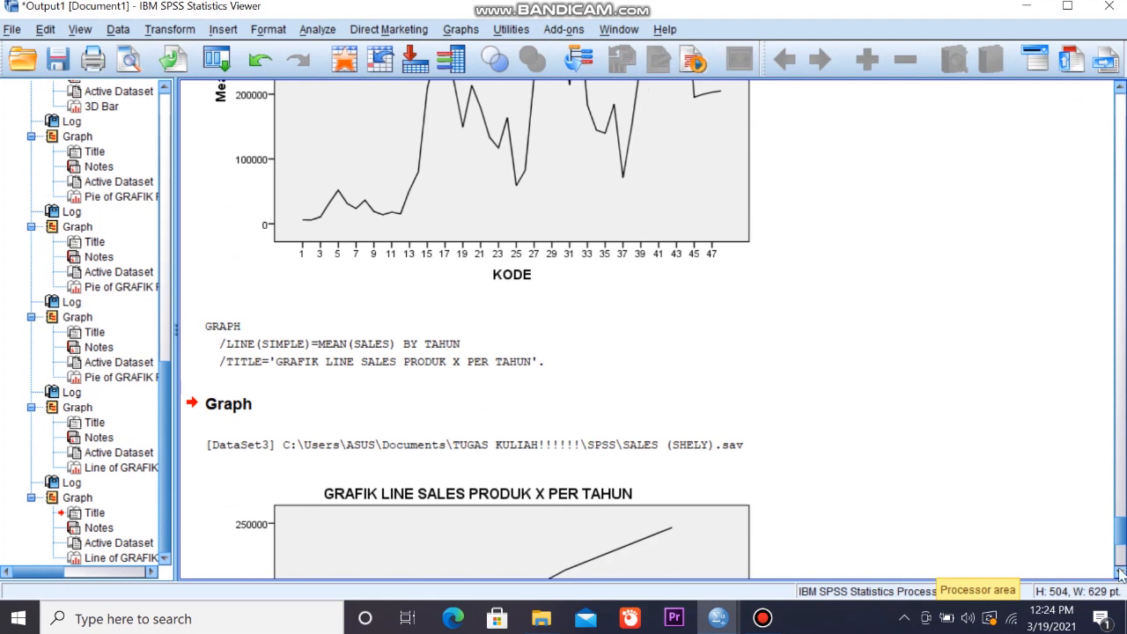
click(1121, 572)
click(1120, 572)
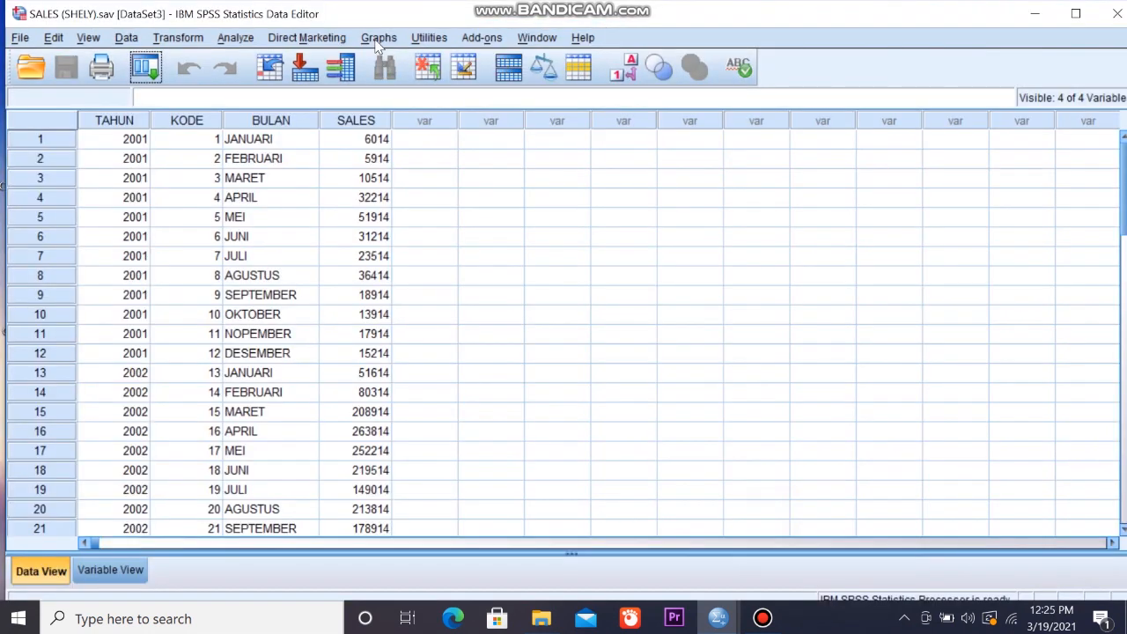
Start a further simple legacy line chart using summaries for groups of cases, with the line representing the mean of SALES
click(379, 37)
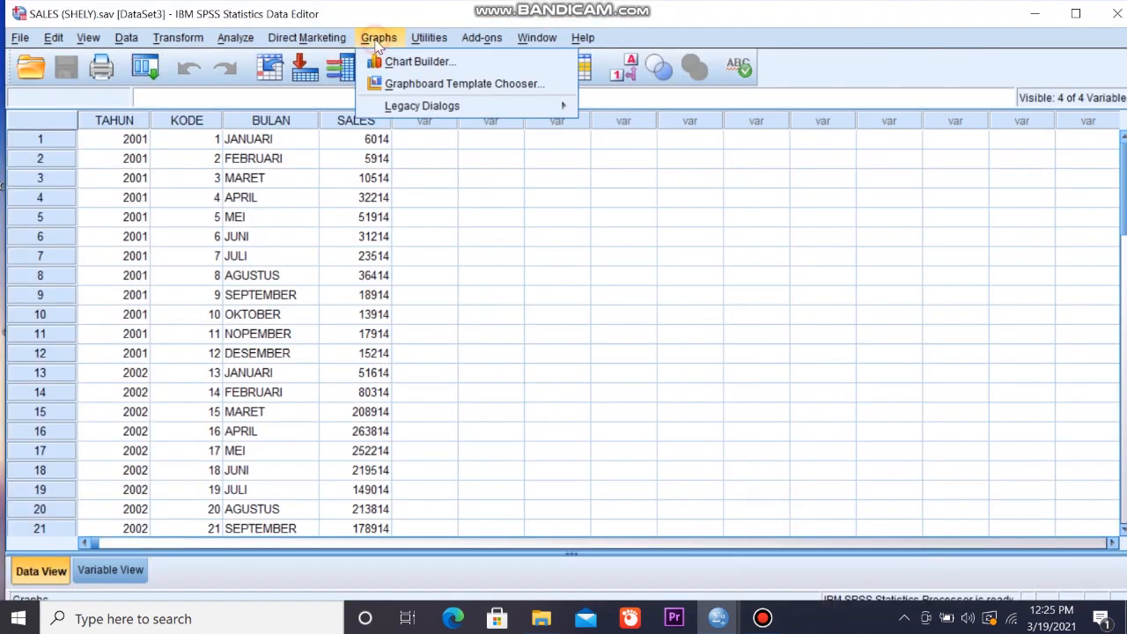
mouse_move(558, 106)
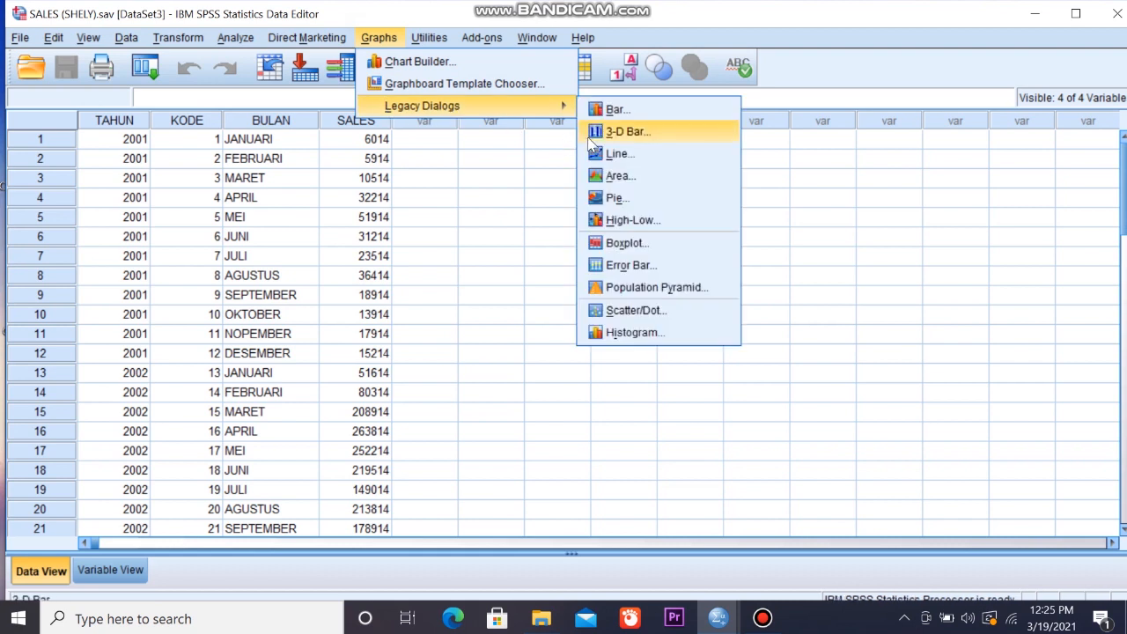
click(617, 158)
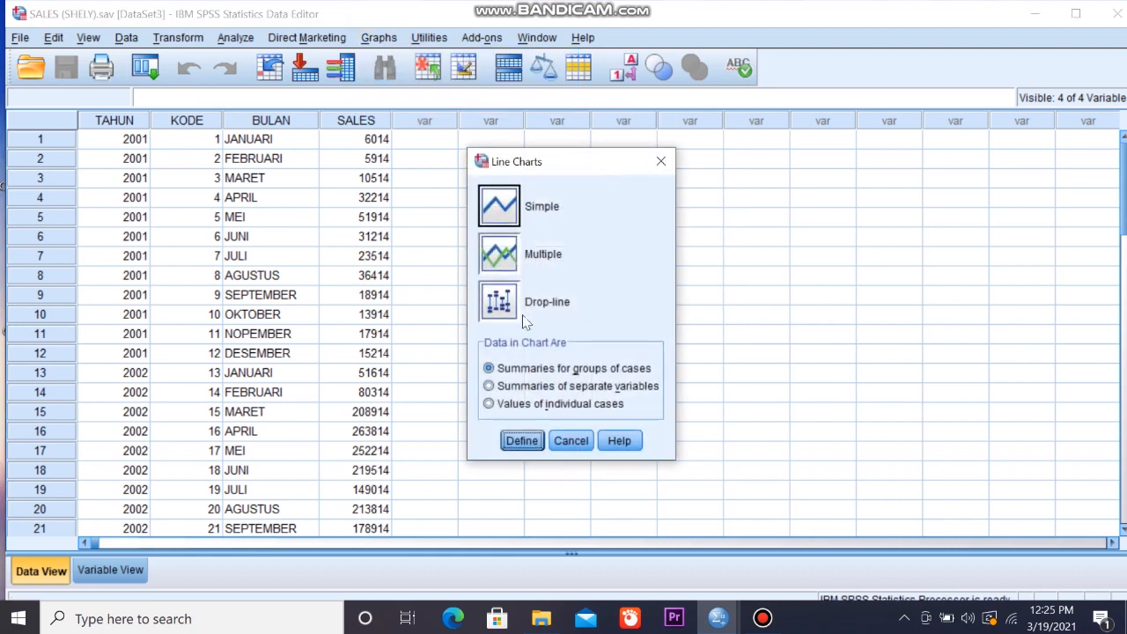
click(522, 442)
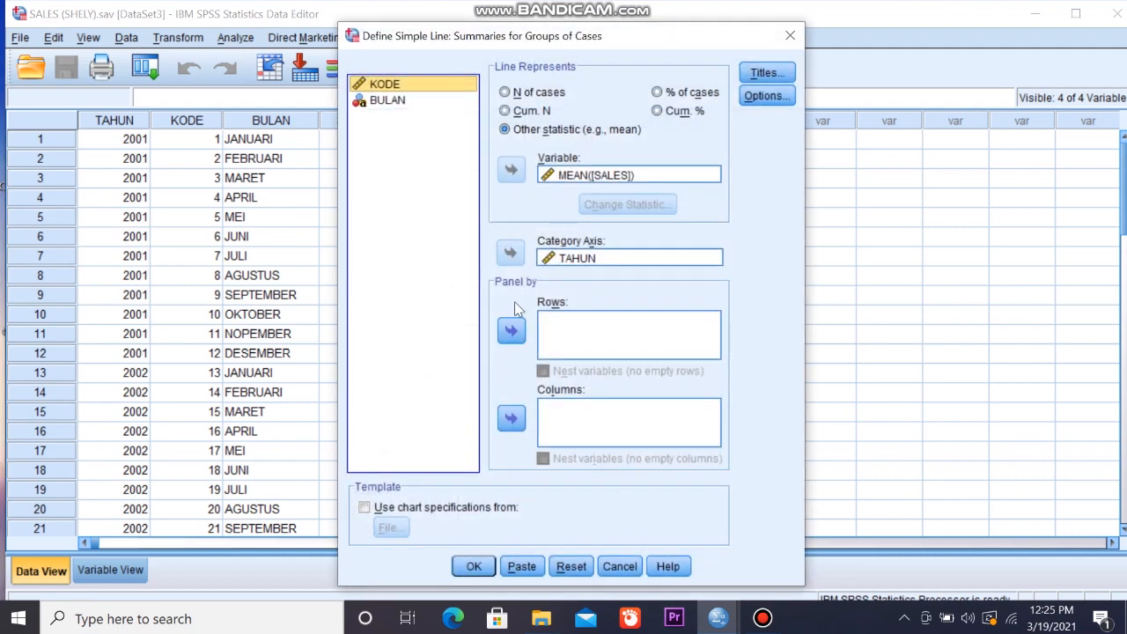
click(509, 132)
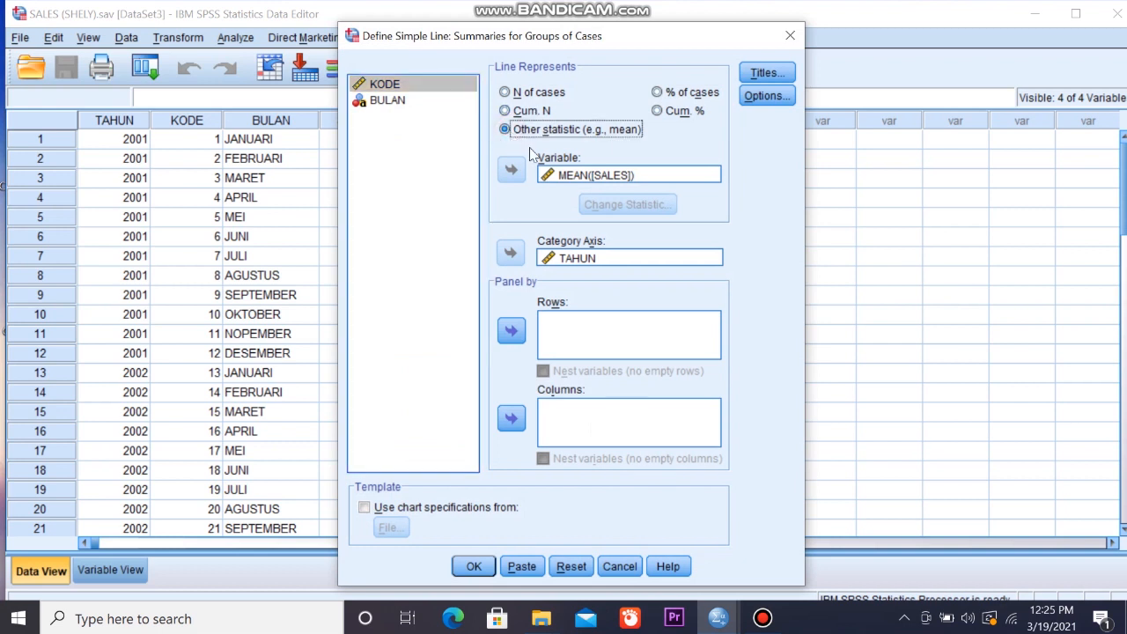
click(590, 178)
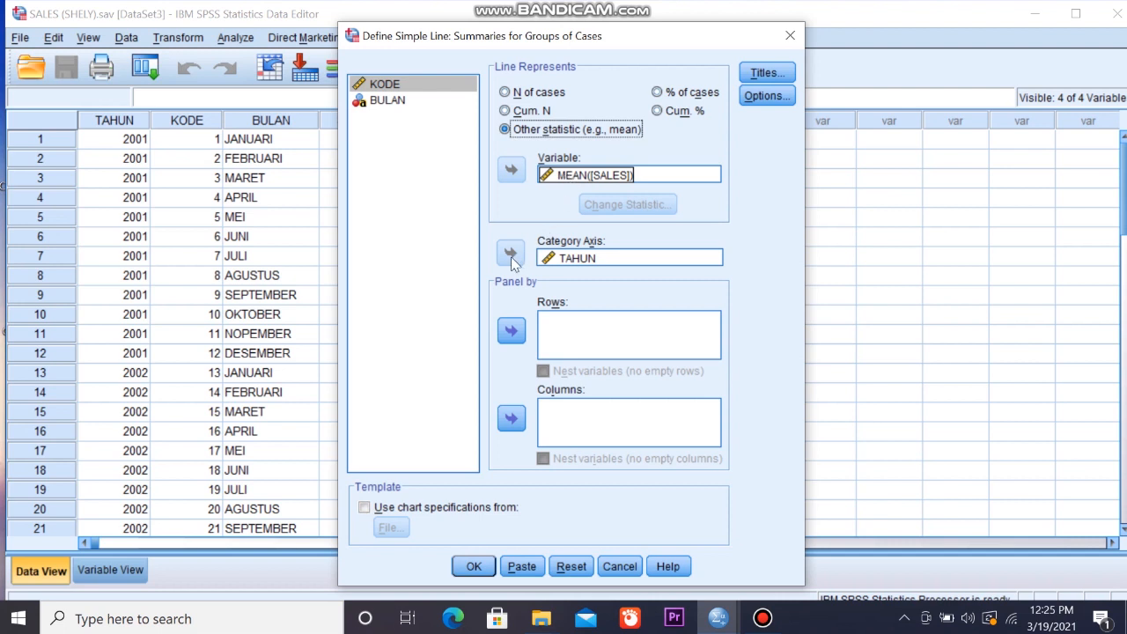
Replace the category axis variable TAHUN with BULAN and panel the line chart in rows by TAHUN
click(582, 260)
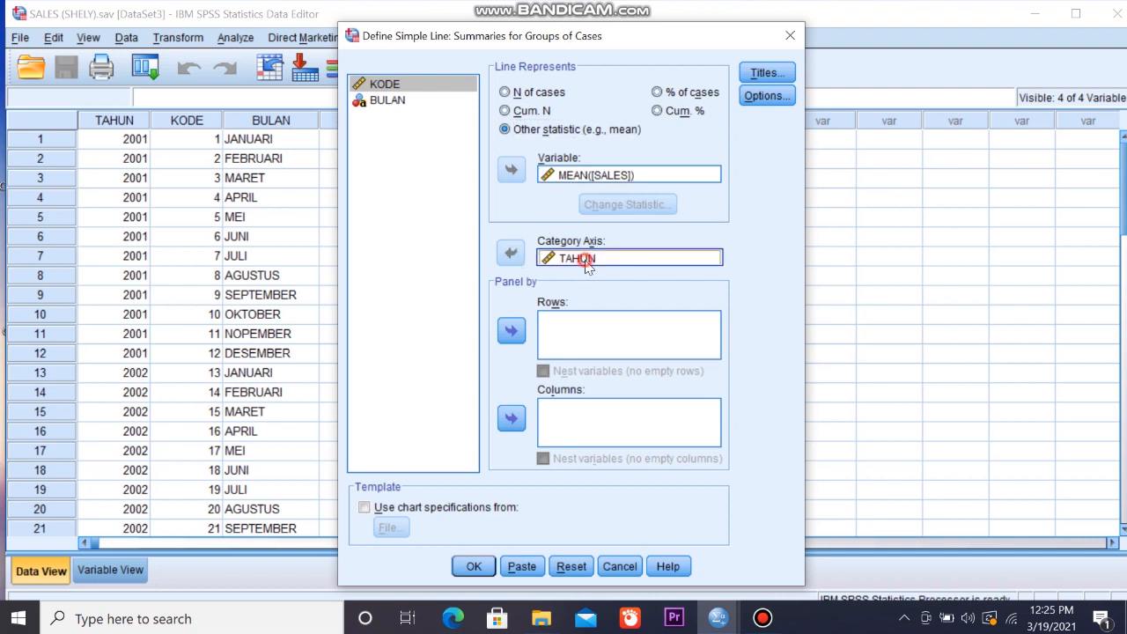
click(510, 254)
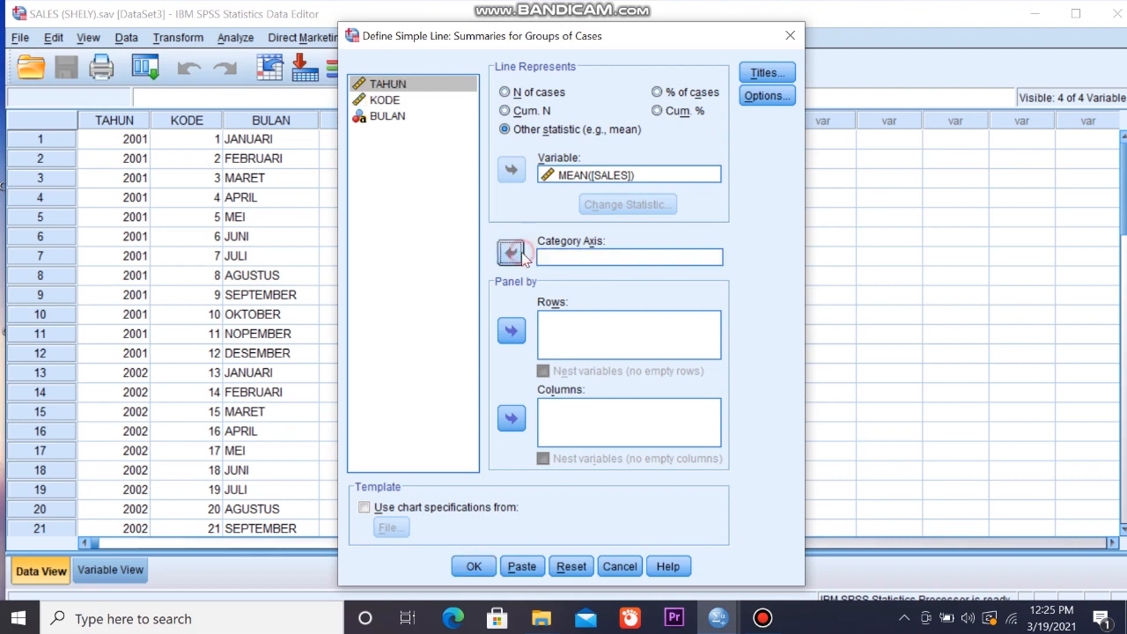
click(406, 118)
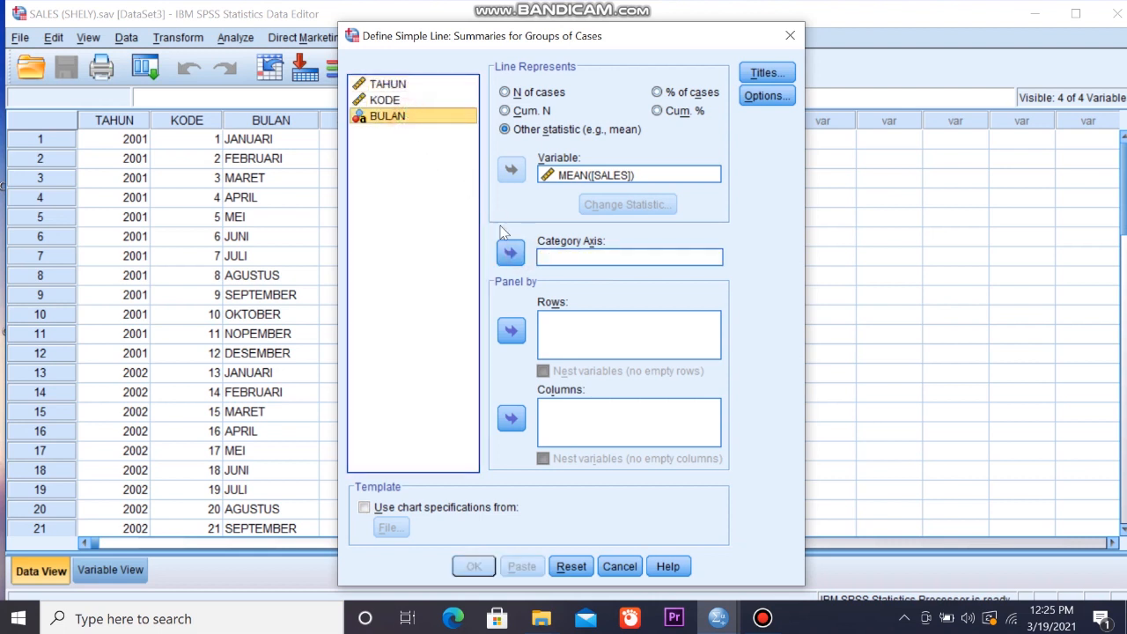
click(510, 255)
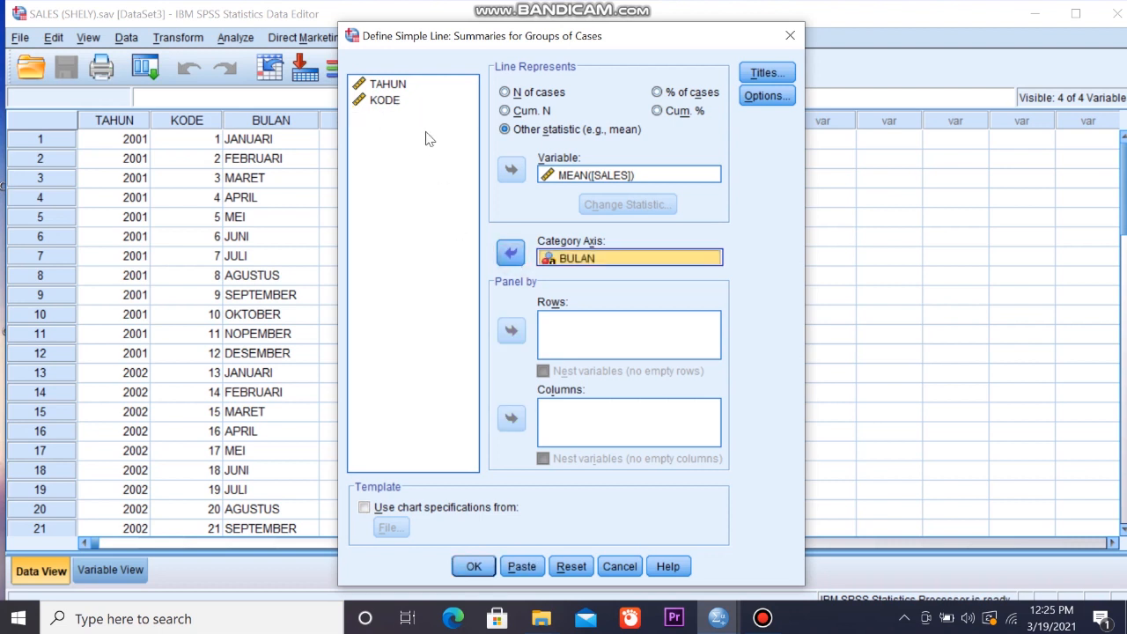
click(401, 86)
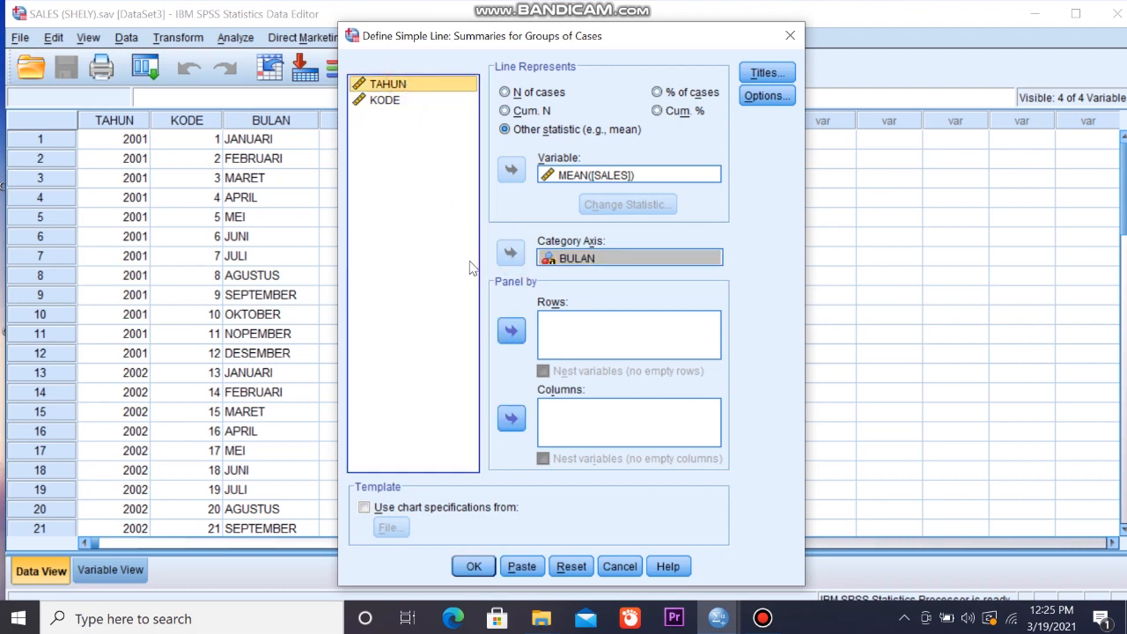
click(518, 332)
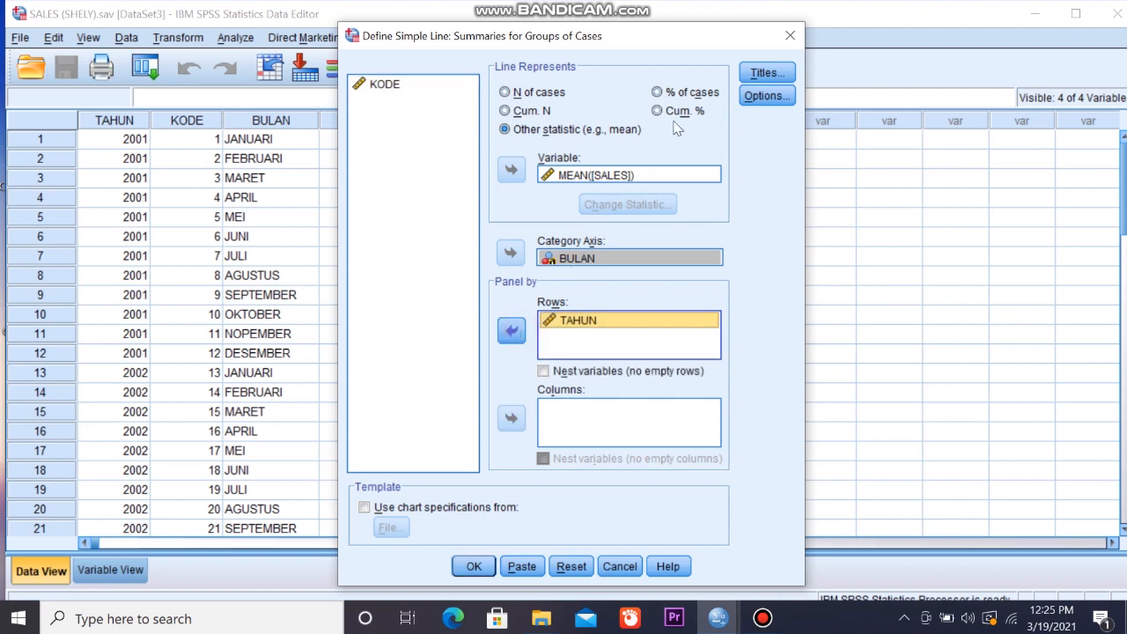
Set the chart title to "GRAFIK LINE SALES PRODUK X PER BULAN" and the subtitle to "UNTUK SETIAP TAHUN"
click(751, 76)
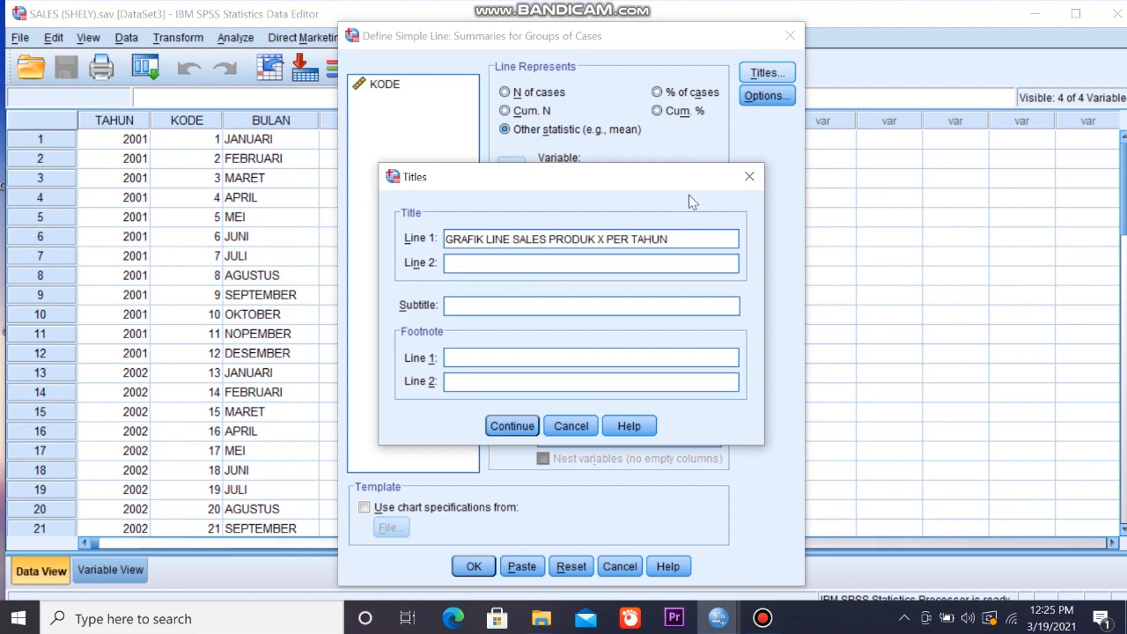
key(BackSpace)
key(BackSpace)
key(BackSpace)
key(BackSpace)
key(BackSpace)
text(BU)
click(568, 304)
text(UNTUK SETIAP TAHUN)
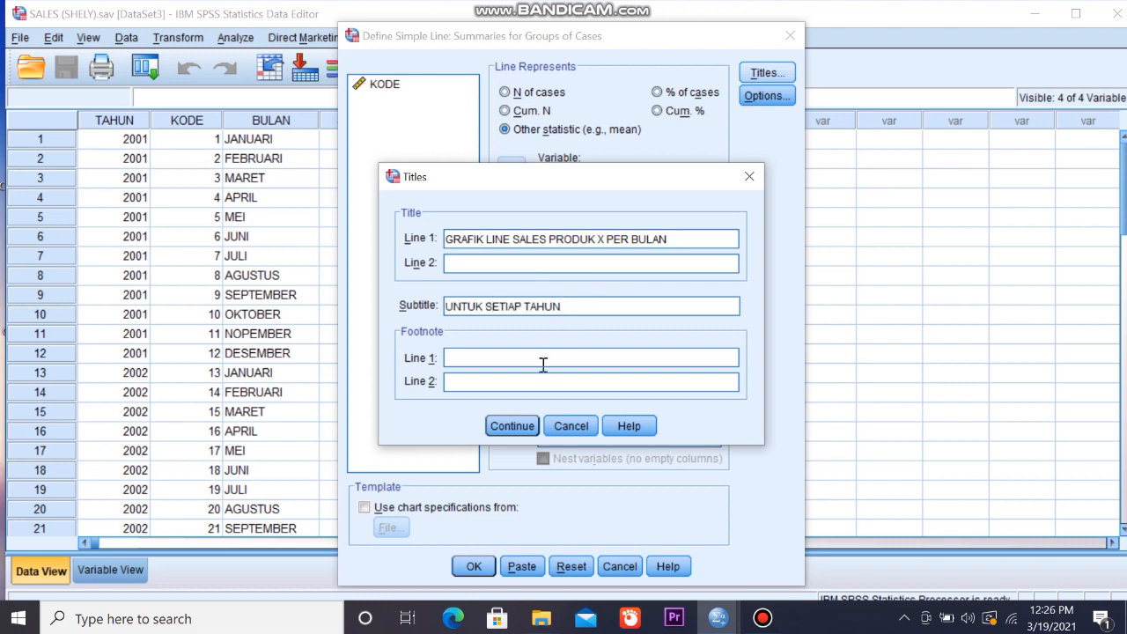
click(512, 426)
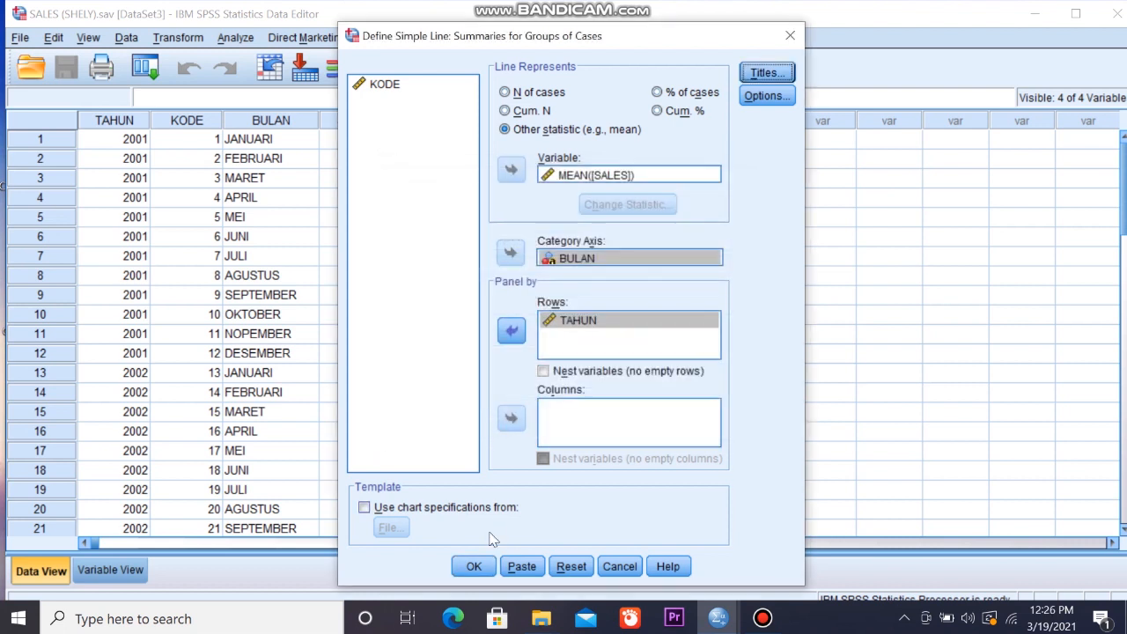
Generate the monthly line chart panelled by year and bring it fully into view in the output
click(475, 566)
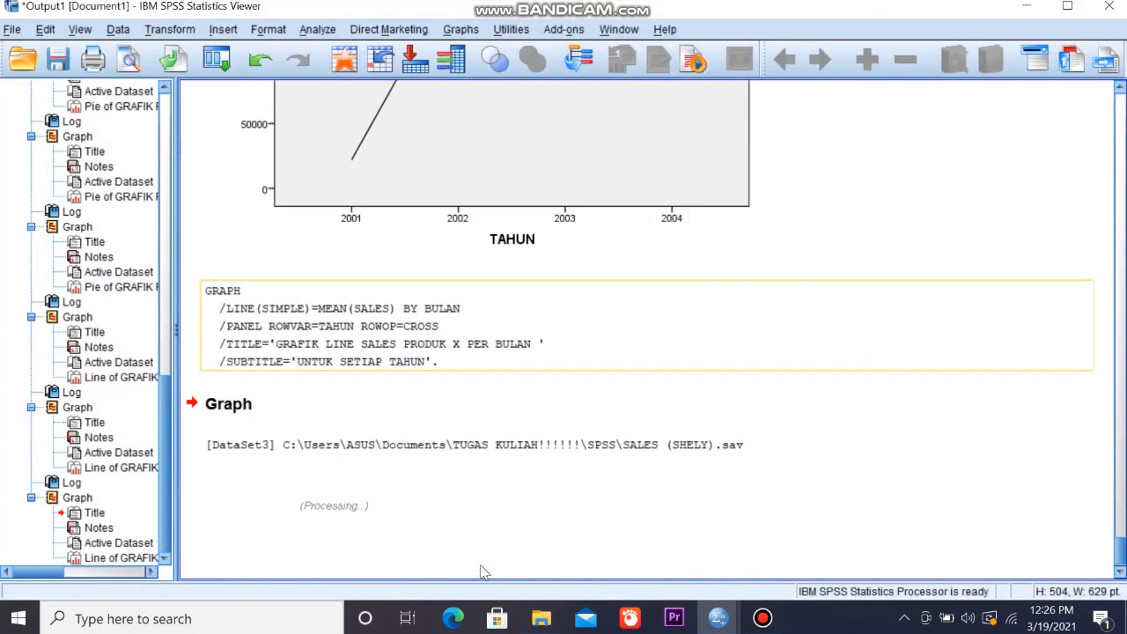
scroll(651, 329, down, 5)
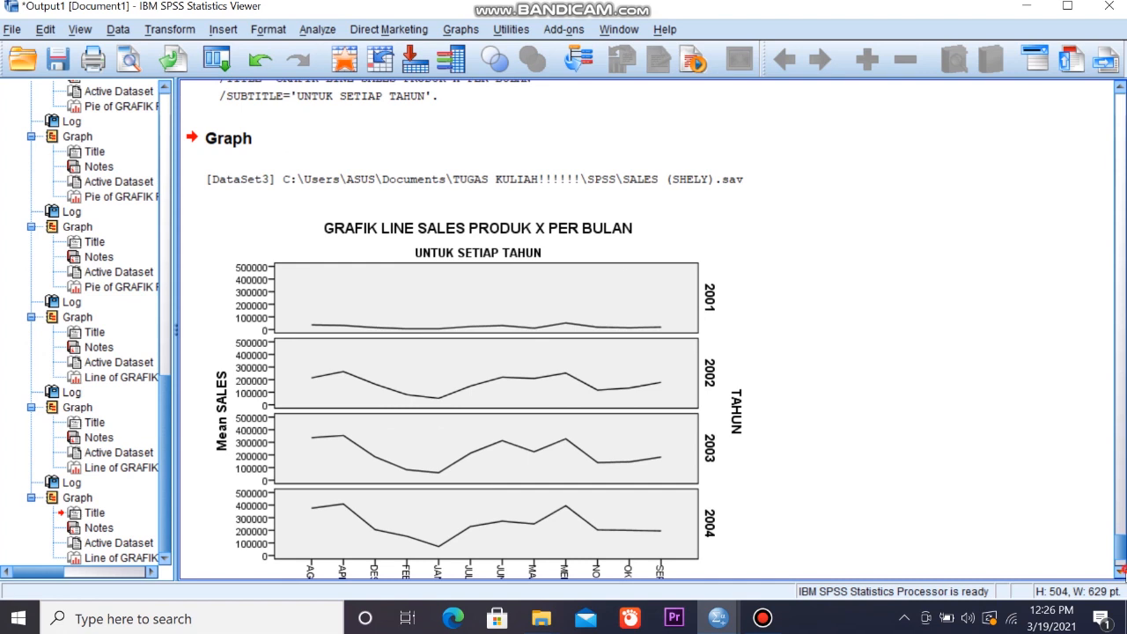
scroll(653, 329, down, 3)
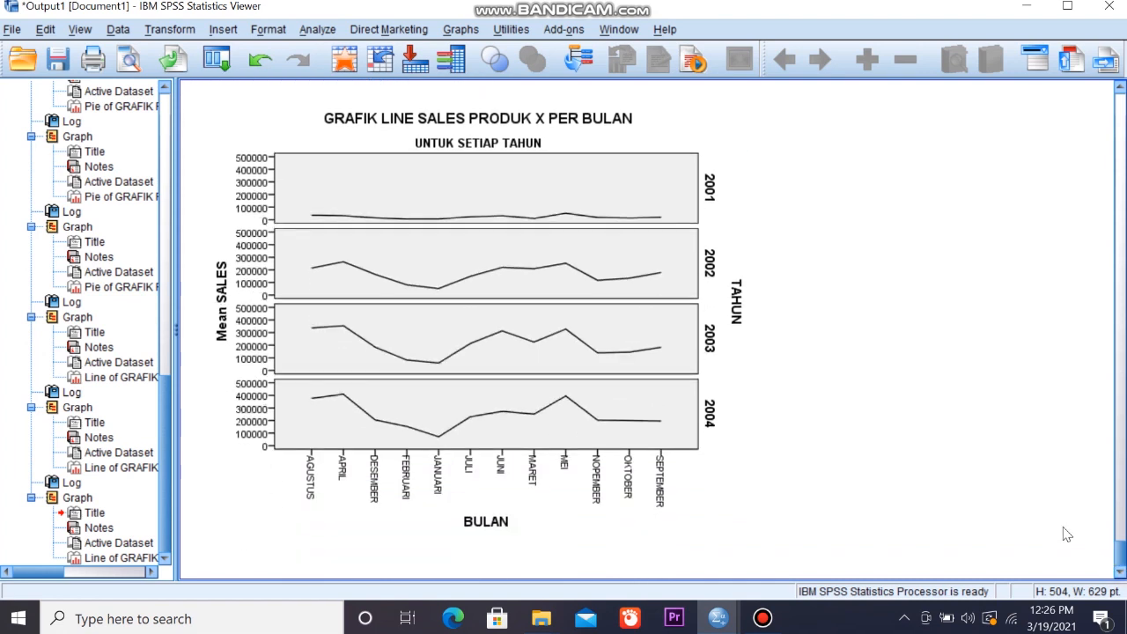
Open the monthly line chart for editing and show the category properties of its BULAN axis
click(713, 423)
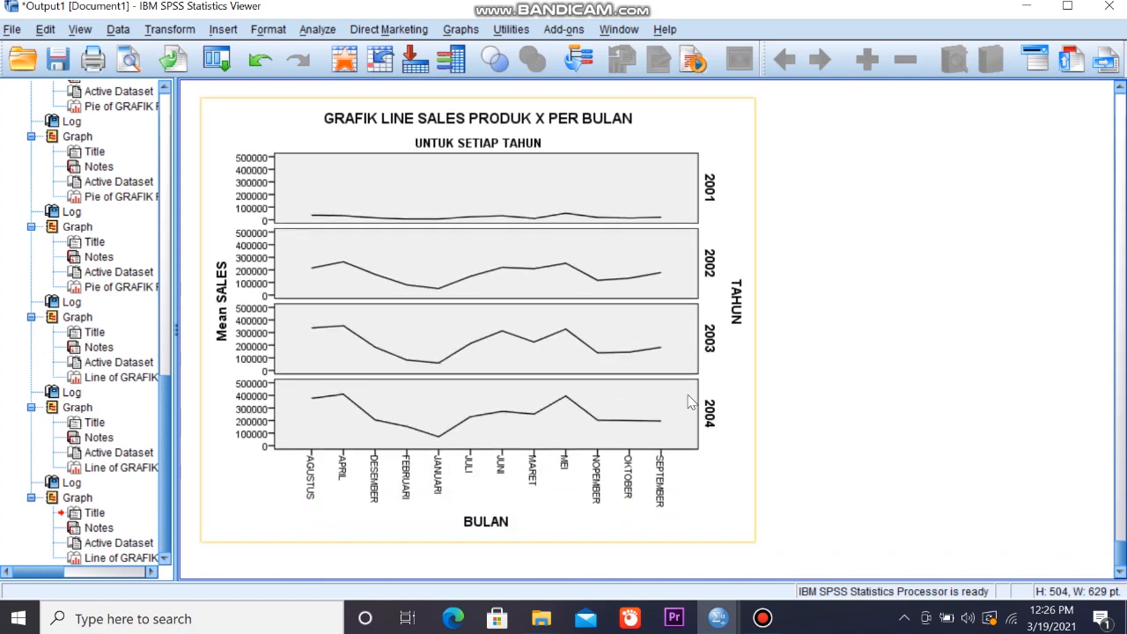
double_click(690, 402)
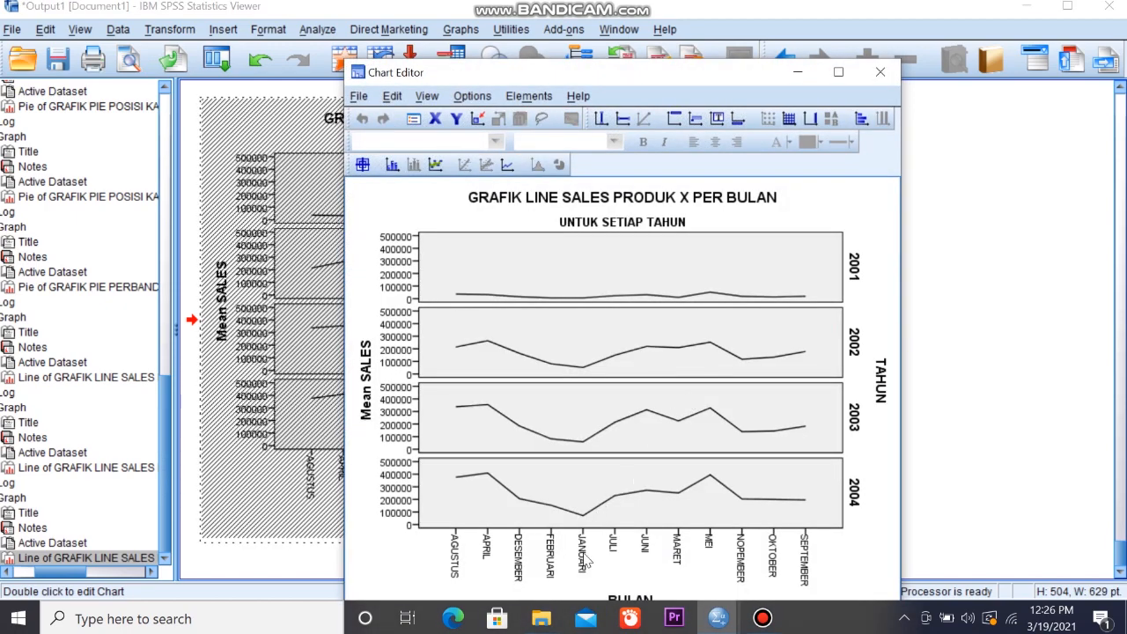
double_click(583, 553)
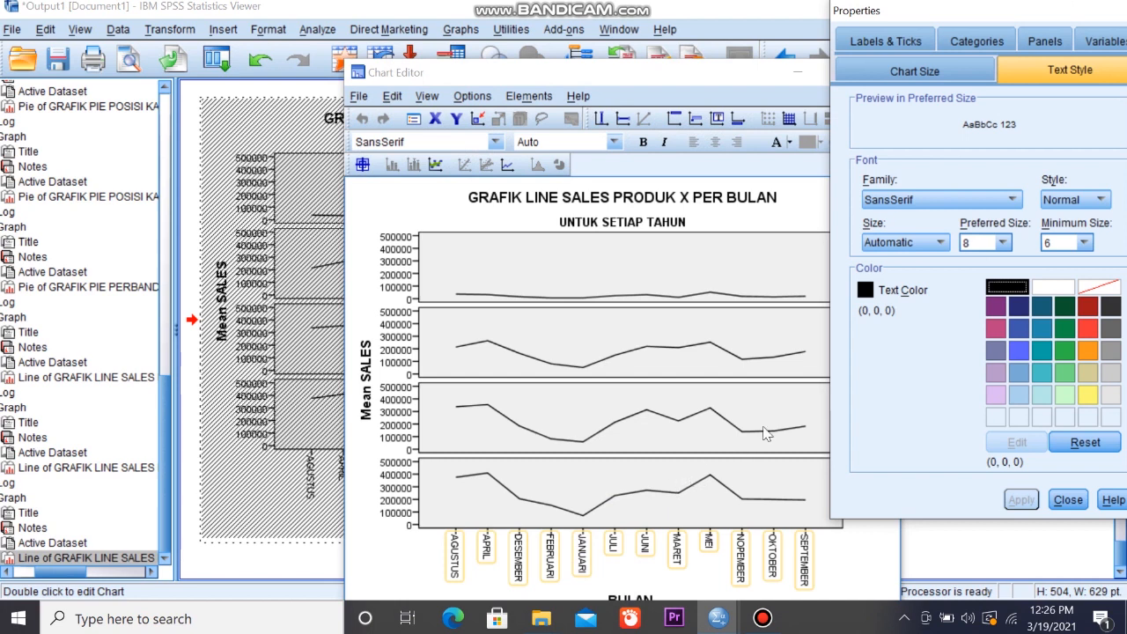
click(976, 41)
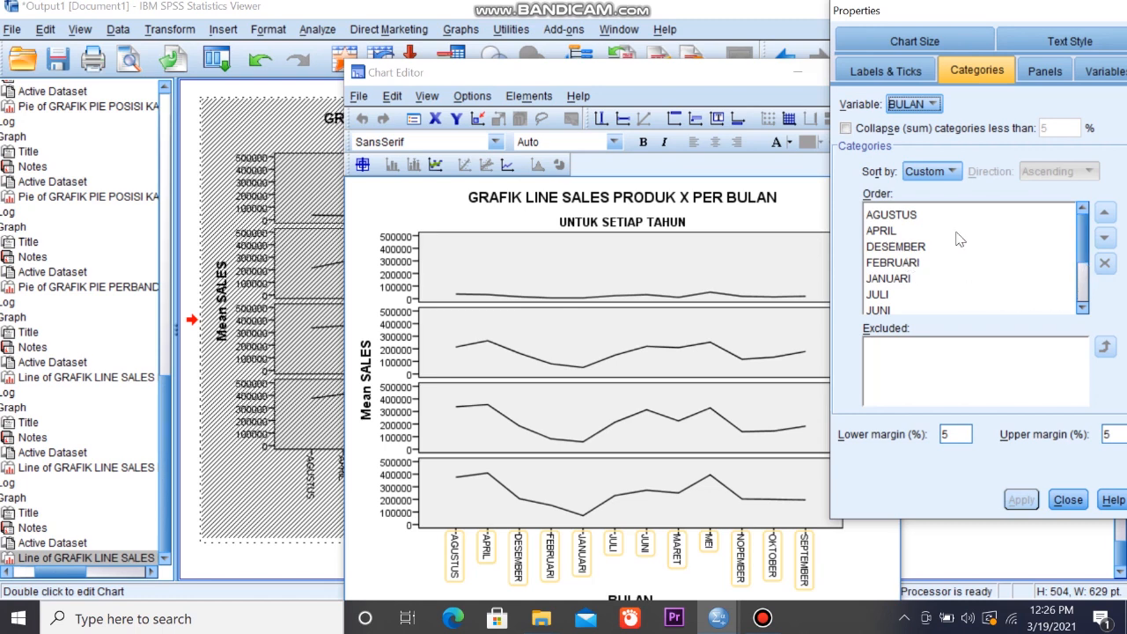
Move JANUARI to the first place in the custom category order of BULAN
mouse_move(1086, 252)
mouse_down()
mouse_move(1089, 304)
mouse_move(1087, 244)
mouse_up()
click(907, 280)
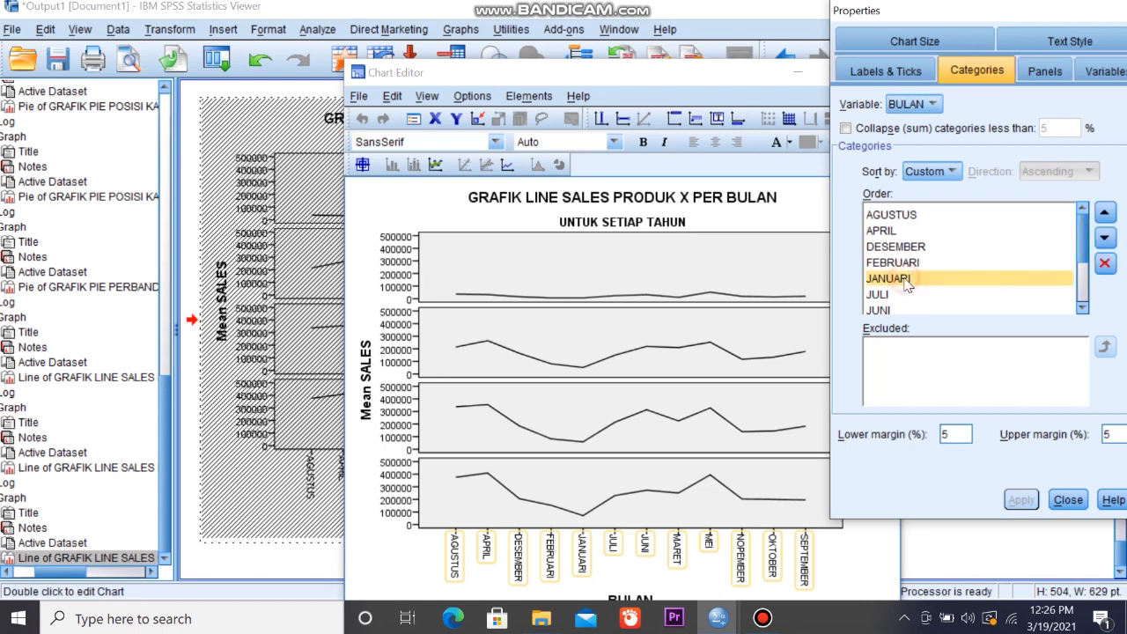
click(1105, 214)
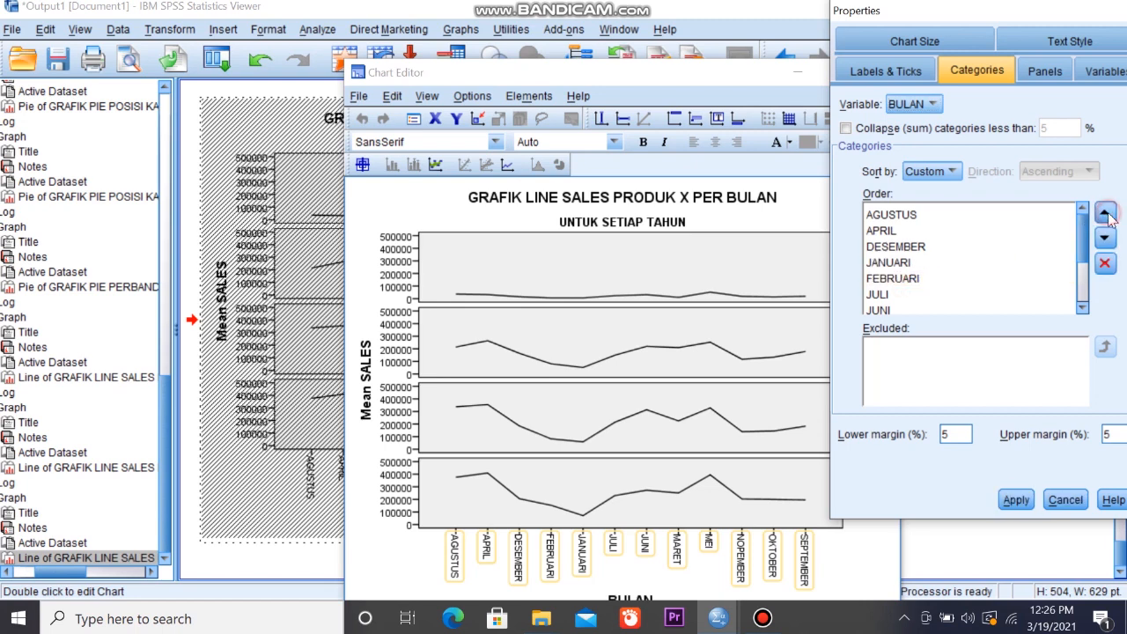
click(1105, 213)
click(1104, 214)
click(1105, 214)
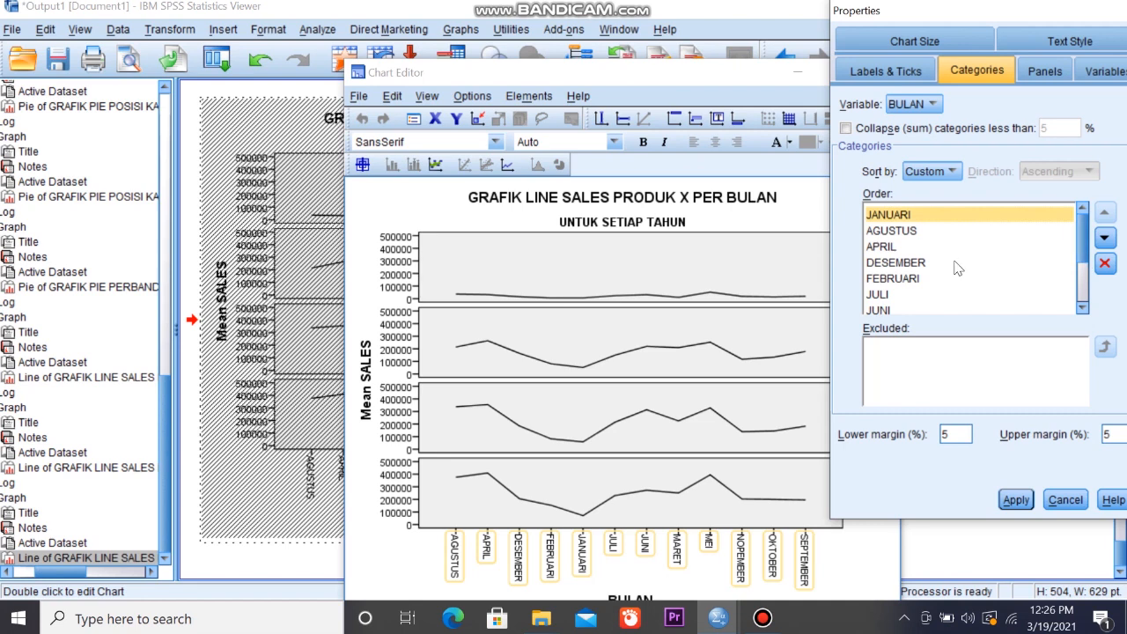
Move FEBRUARI directly below JANUARI in the custom category order of BULAN
click(916, 279)
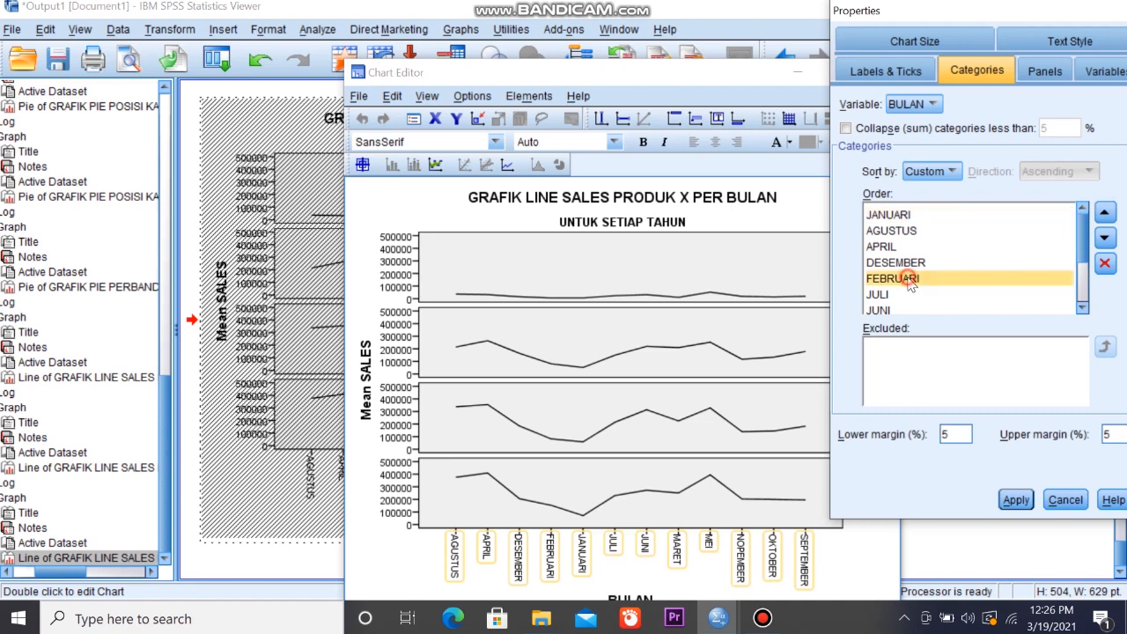
click(1107, 215)
click(1107, 215)
click(1105, 215)
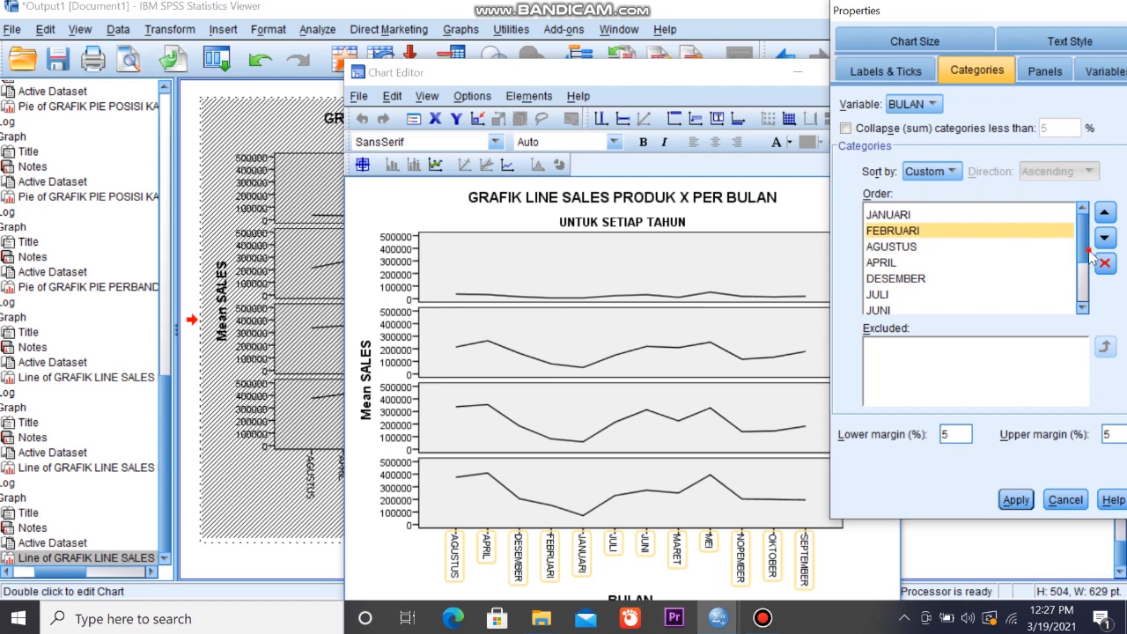
Move MARET up to directly below FEBRUARI in the custom category order
scroll(1090, 255, down, 2)
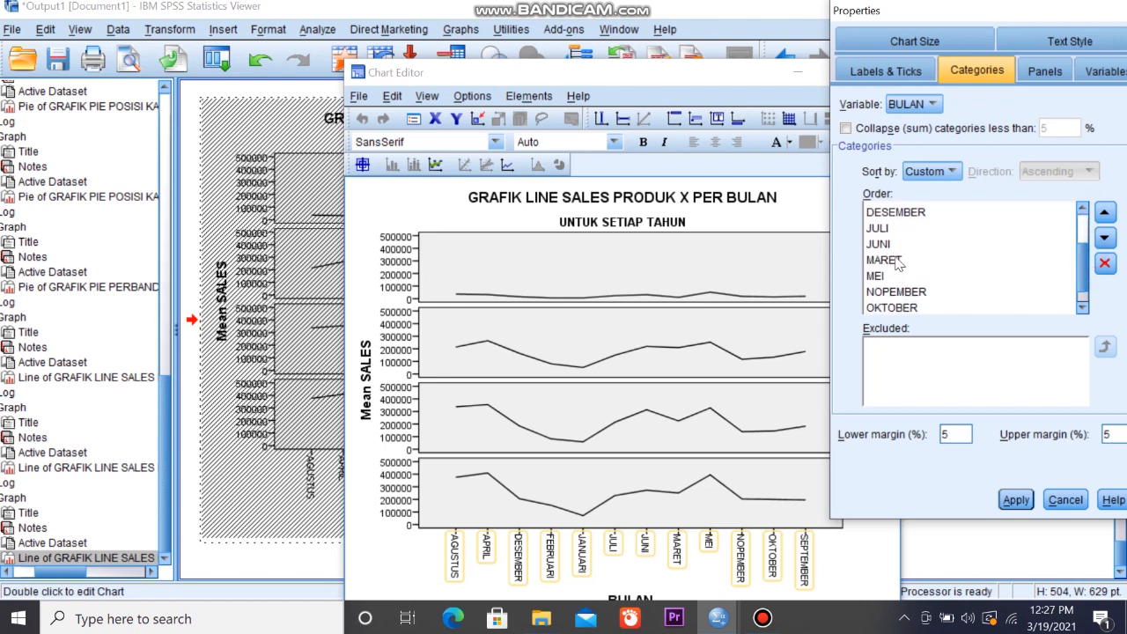
click(896, 259)
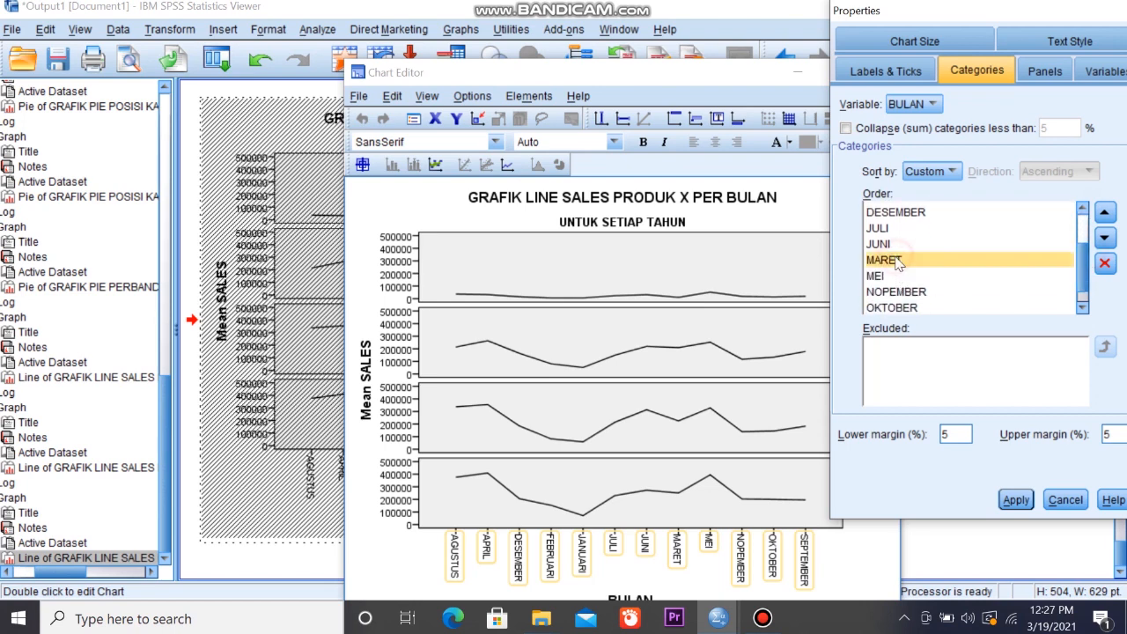
click(1105, 213)
click(1105, 213)
click(1104, 213)
click(1105, 213)
click(1105, 213)
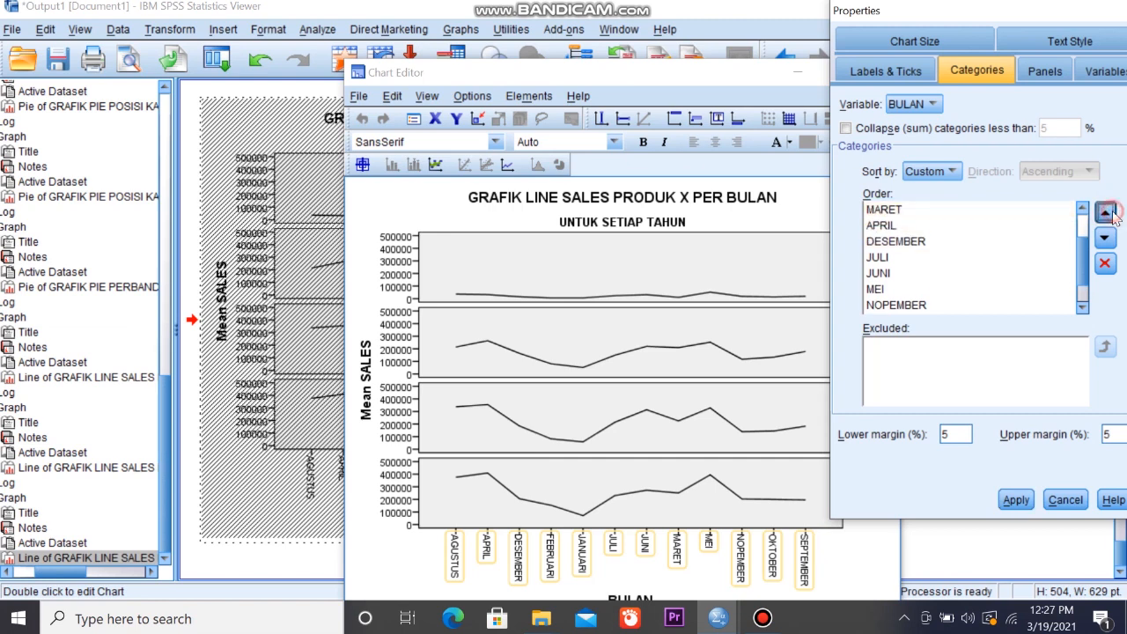
Place APRIL directly below MARET and MEI directly below APRIL in the BULAN category order
drag(1082, 243, 1082, 227)
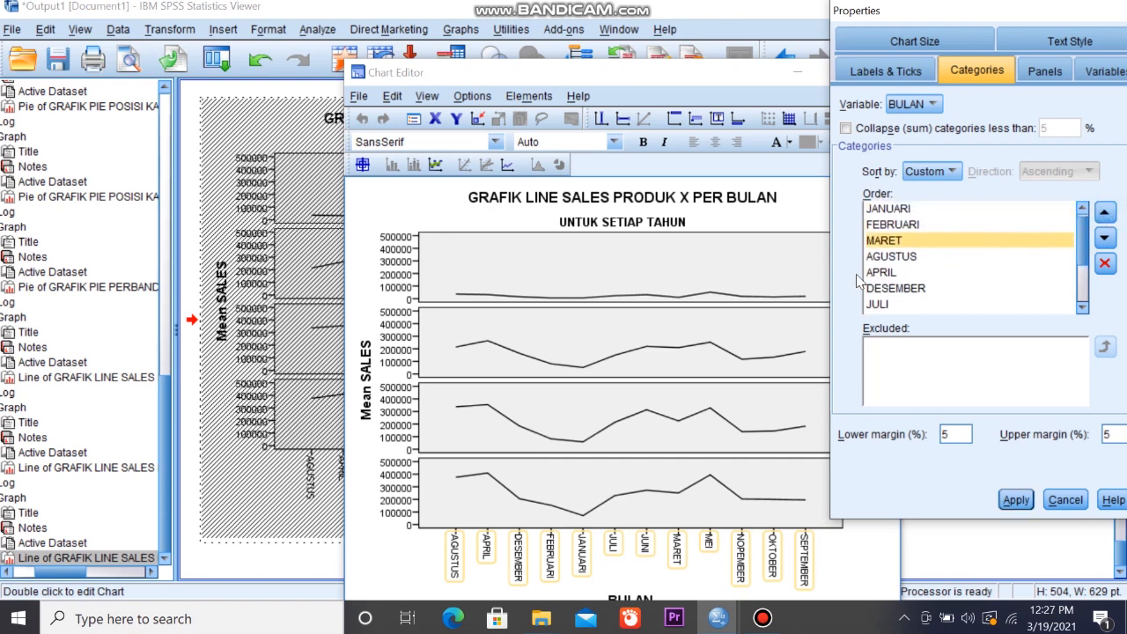
click(882, 272)
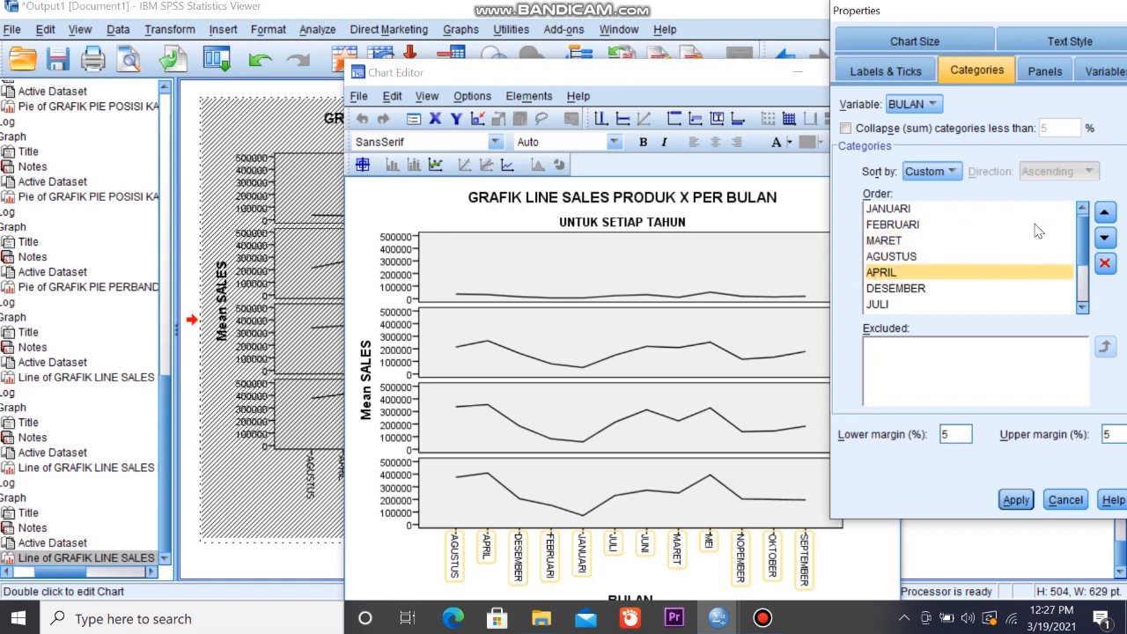
click(1104, 212)
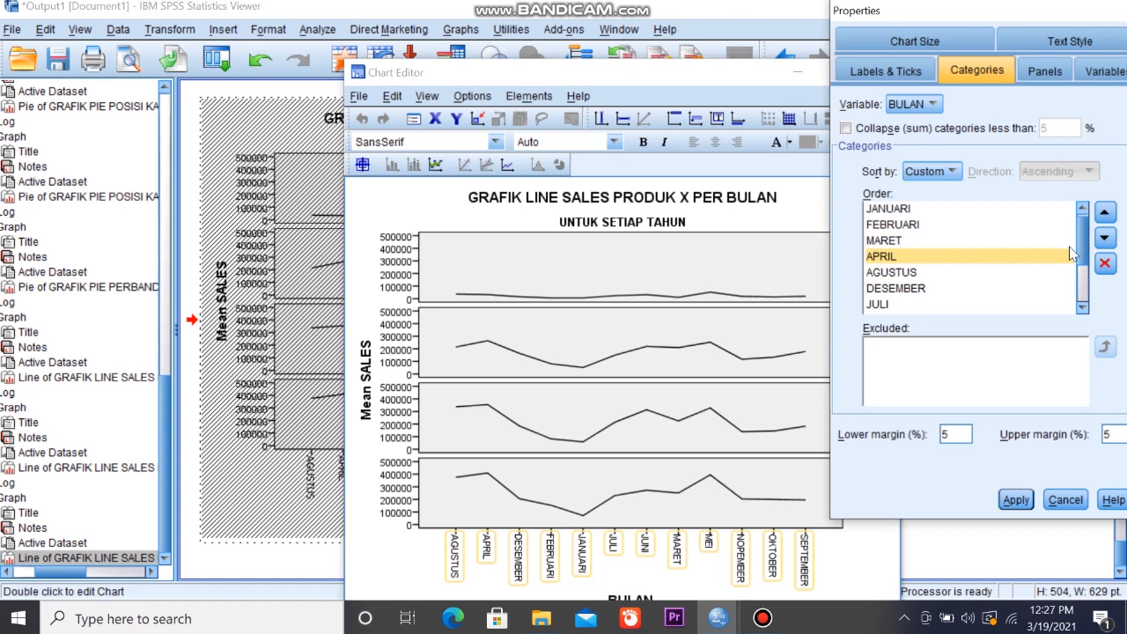
drag(1081, 256, 1084, 277)
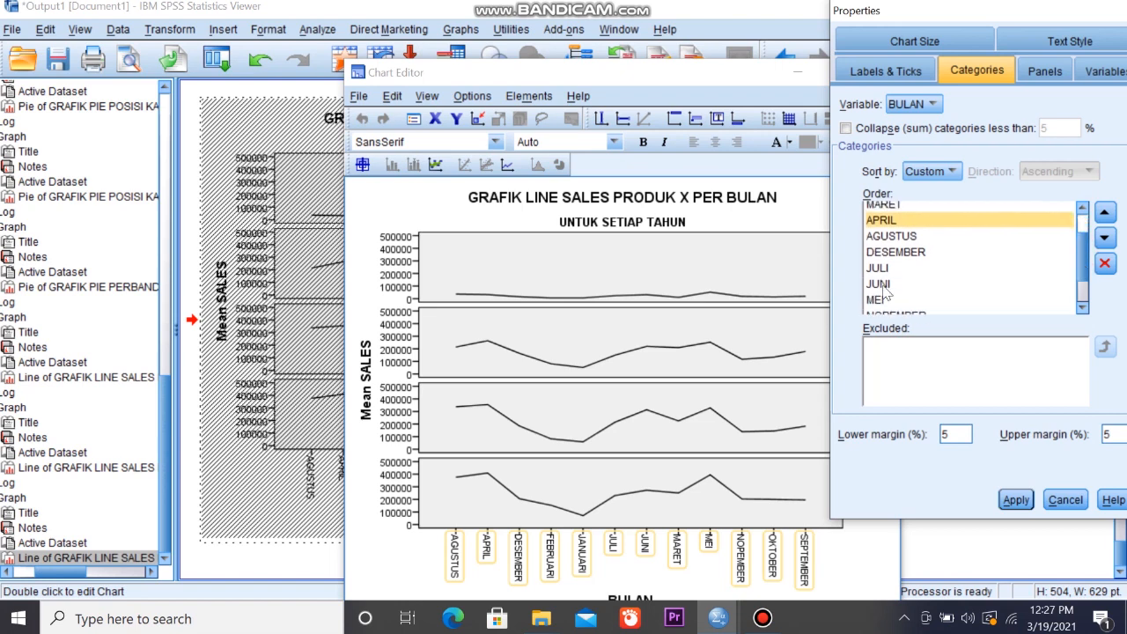
click(883, 301)
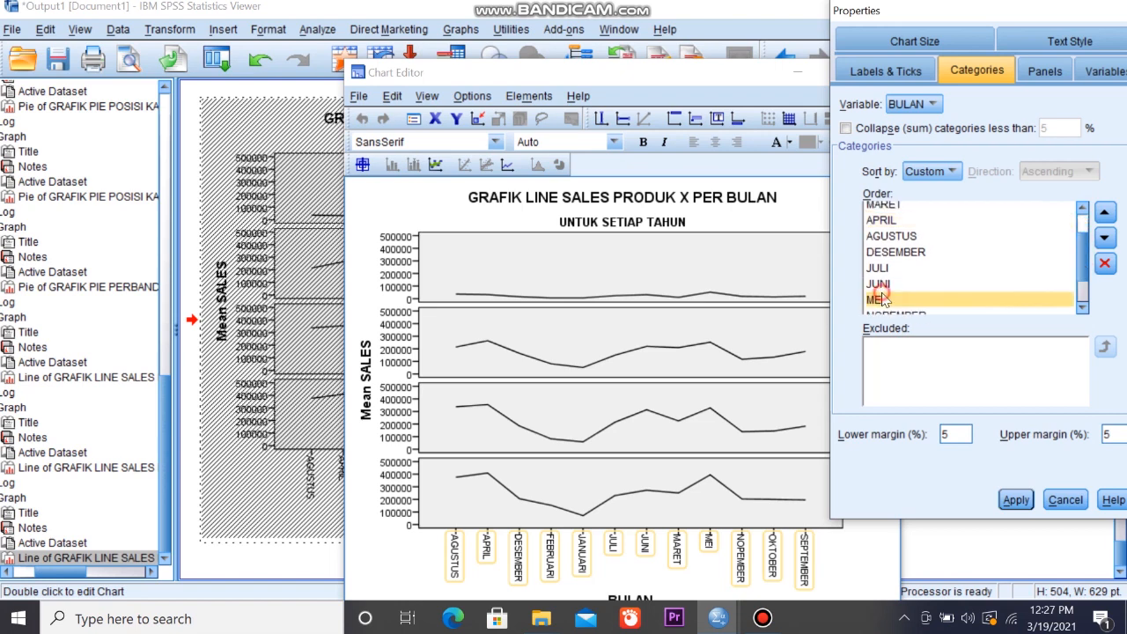
click(1105, 213)
click(1104, 213)
click(1105, 213)
click(1105, 213)
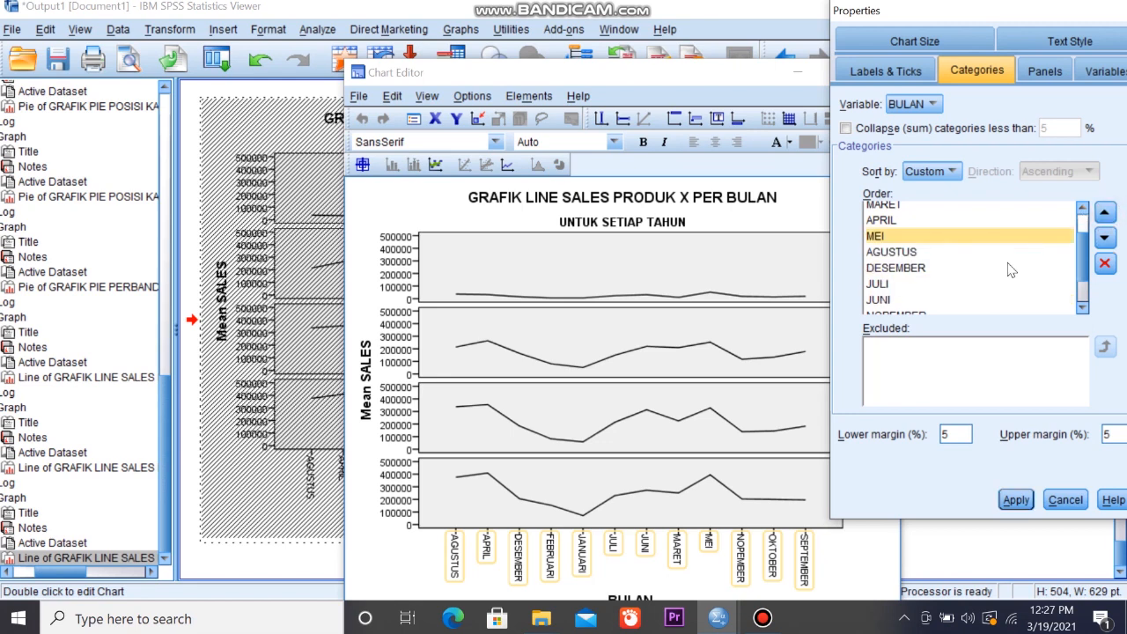
Place JUNI and JULI directly below MEI, ahead of AGUSTUS, in the BULAN category order
click(882, 300)
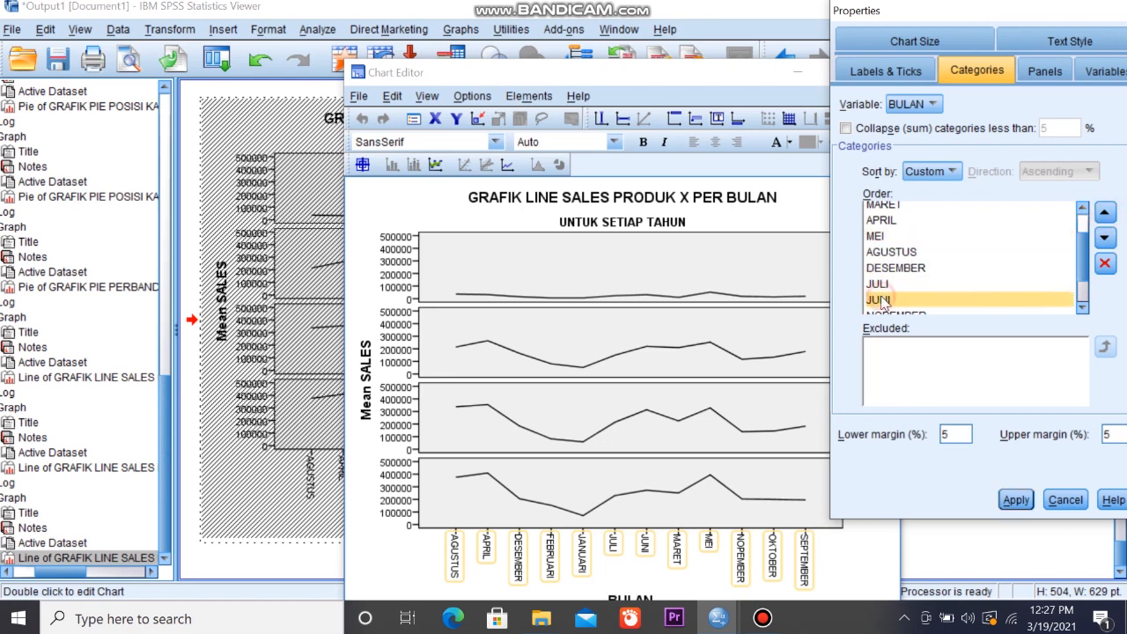
click(1104, 215)
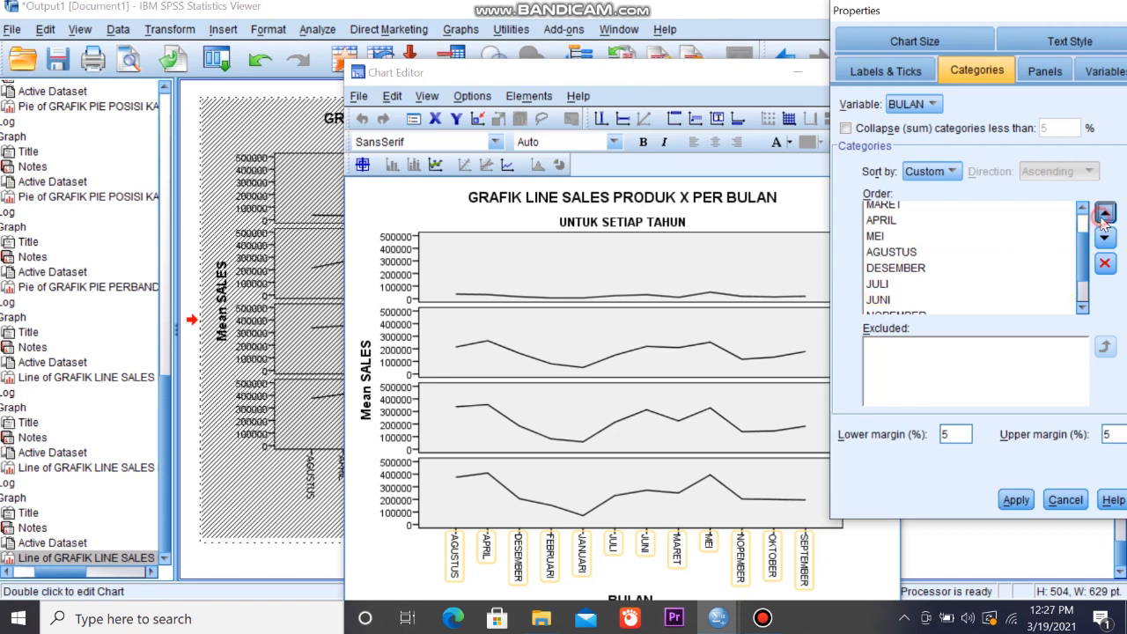
click(1105, 214)
click(1104, 215)
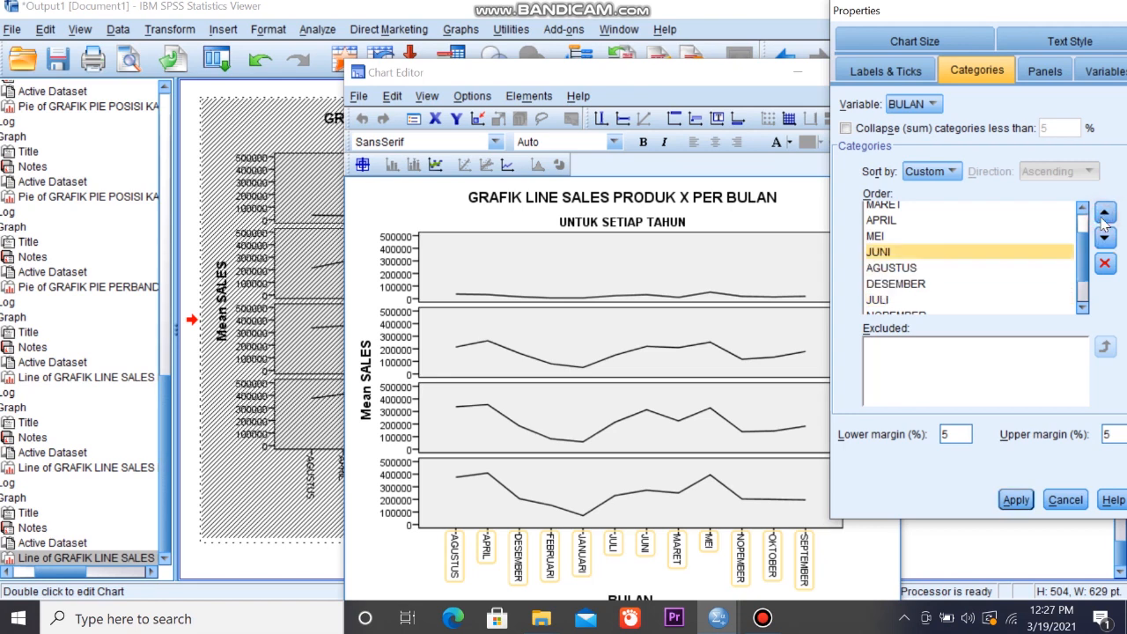
click(885, 300)
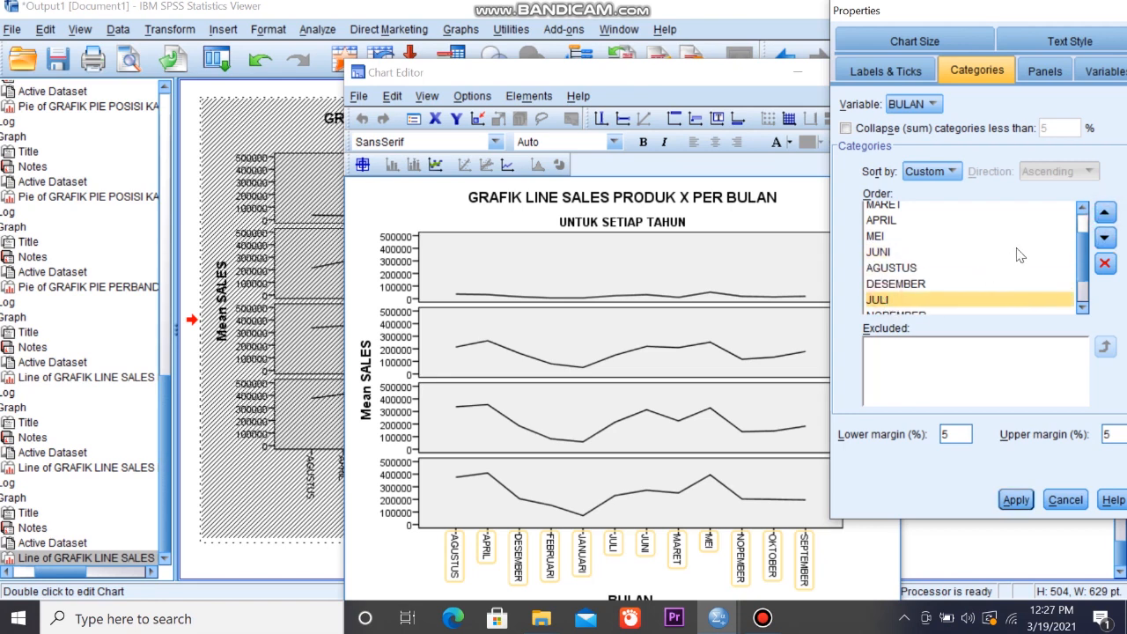
click(1107, 213)
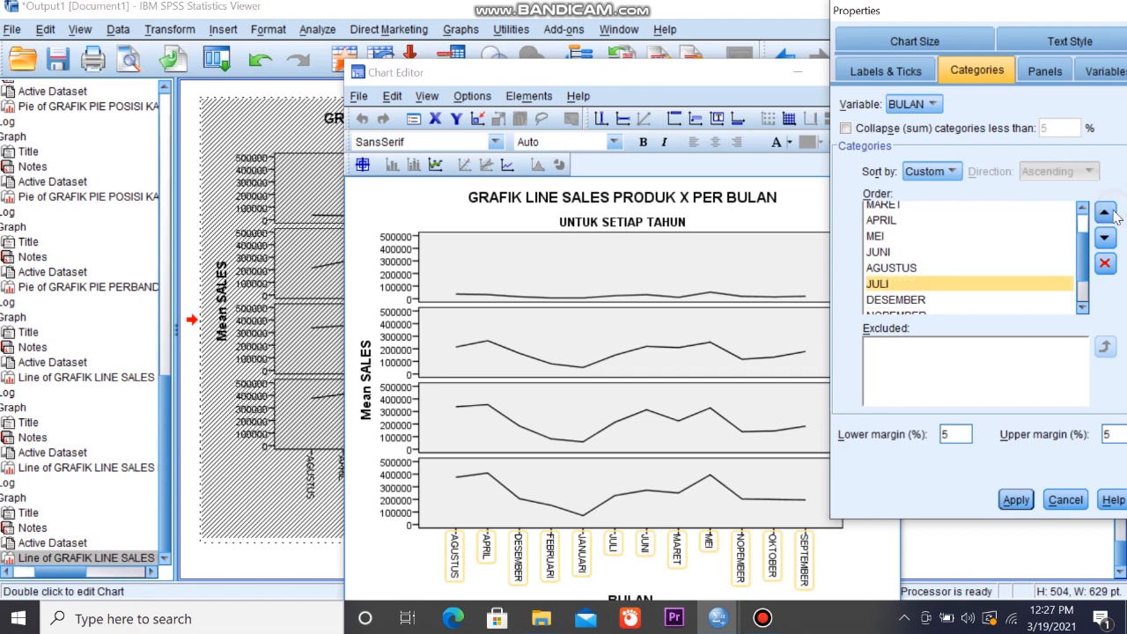
click(1106, 213)
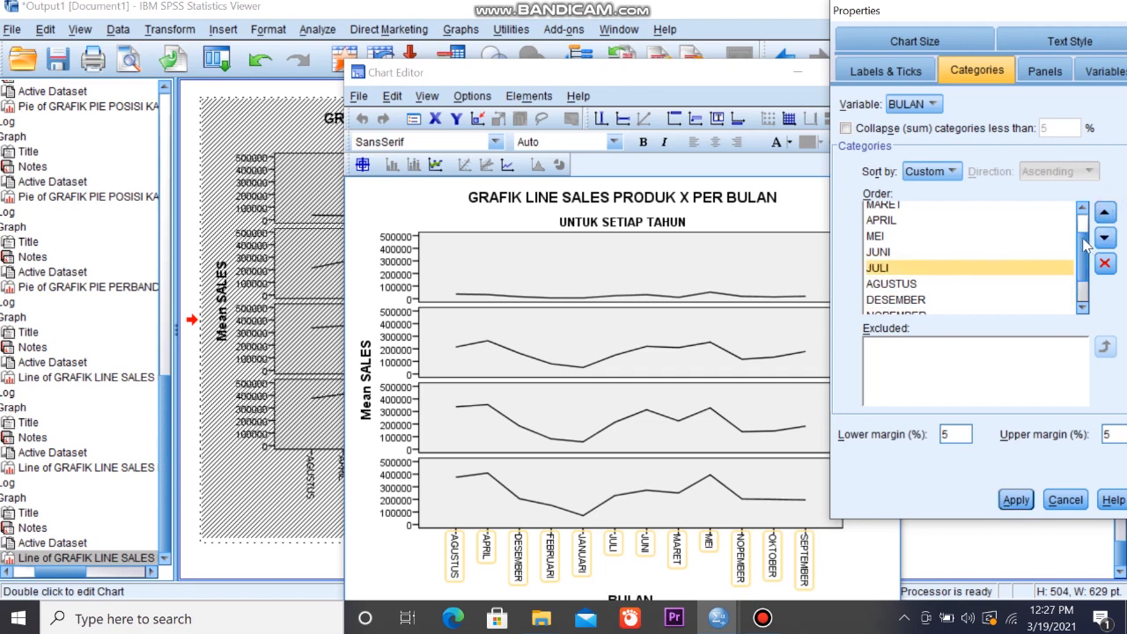
Move SEPTEMBER up to directly below AGUSTUS in the custom category order
drag(1085, 242, 1085, 266)
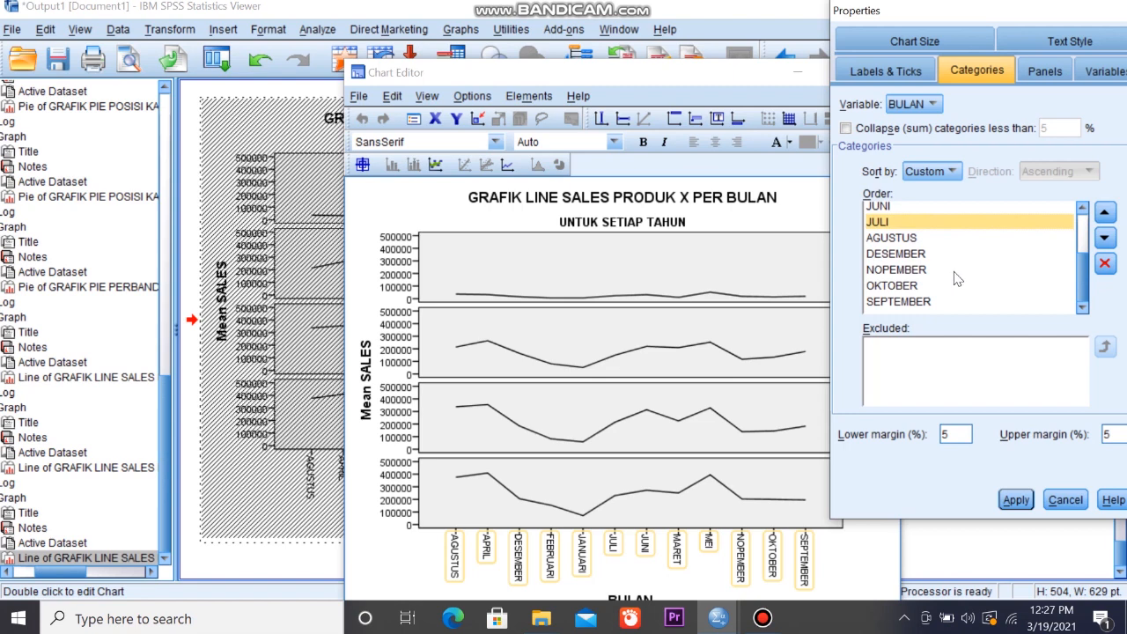
click(919, 302)
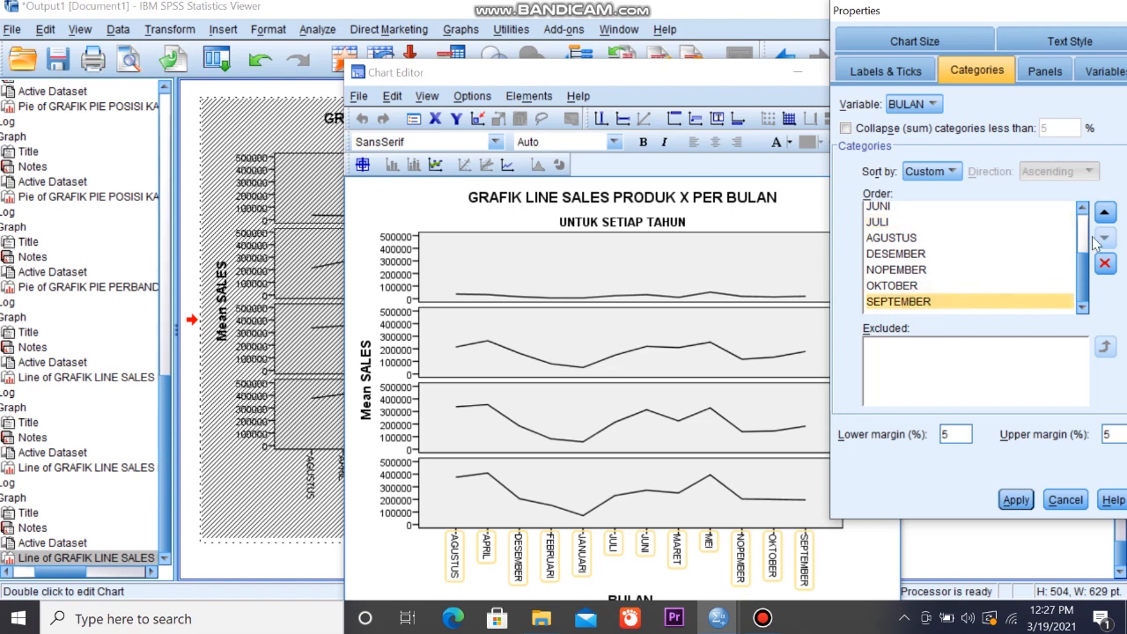
click(1105, 213)
click(1105, 213)
click(1106, 213)
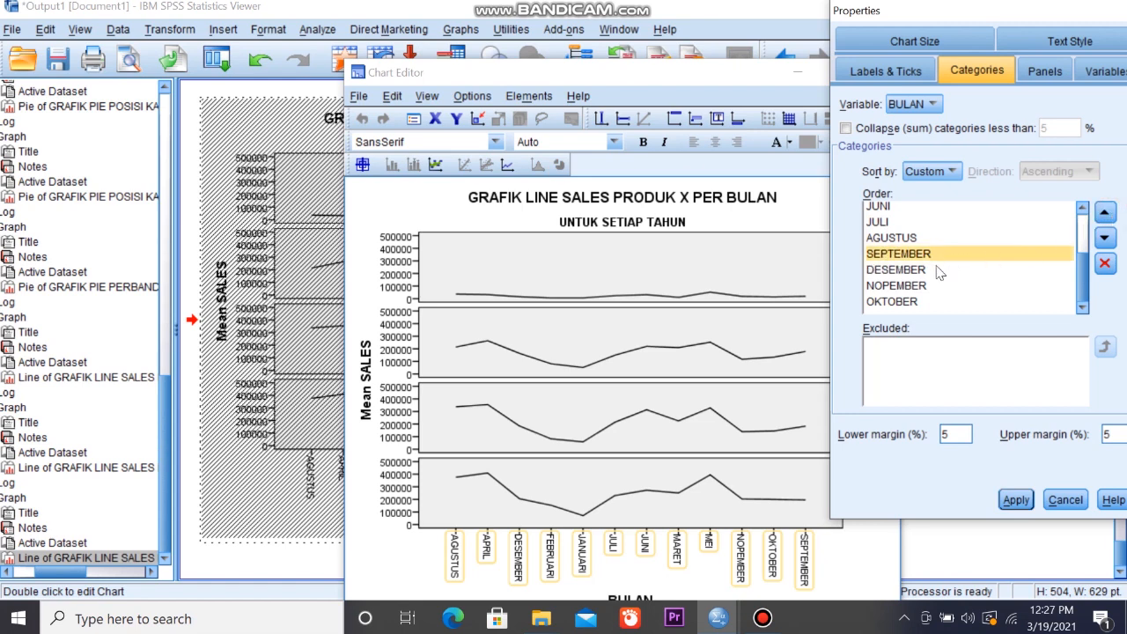
Place OKTOBER and NOPEMBER between SEPTEMBER and DESEMBER in the BULAN category order
click(896, 303)
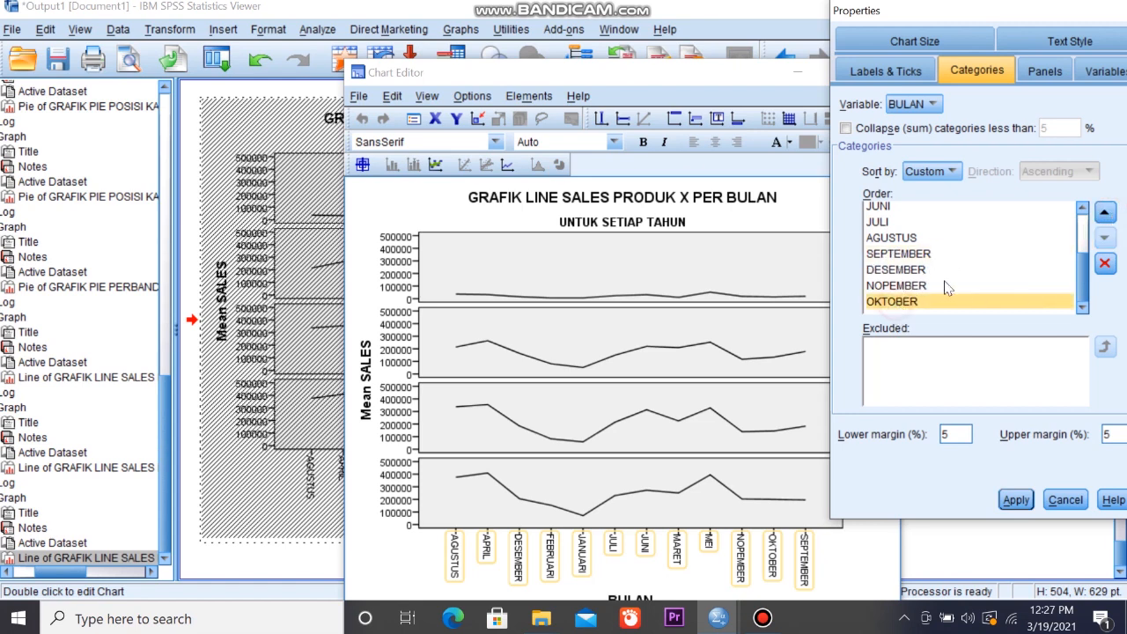
click(1106, 213)
click(1107, 214)
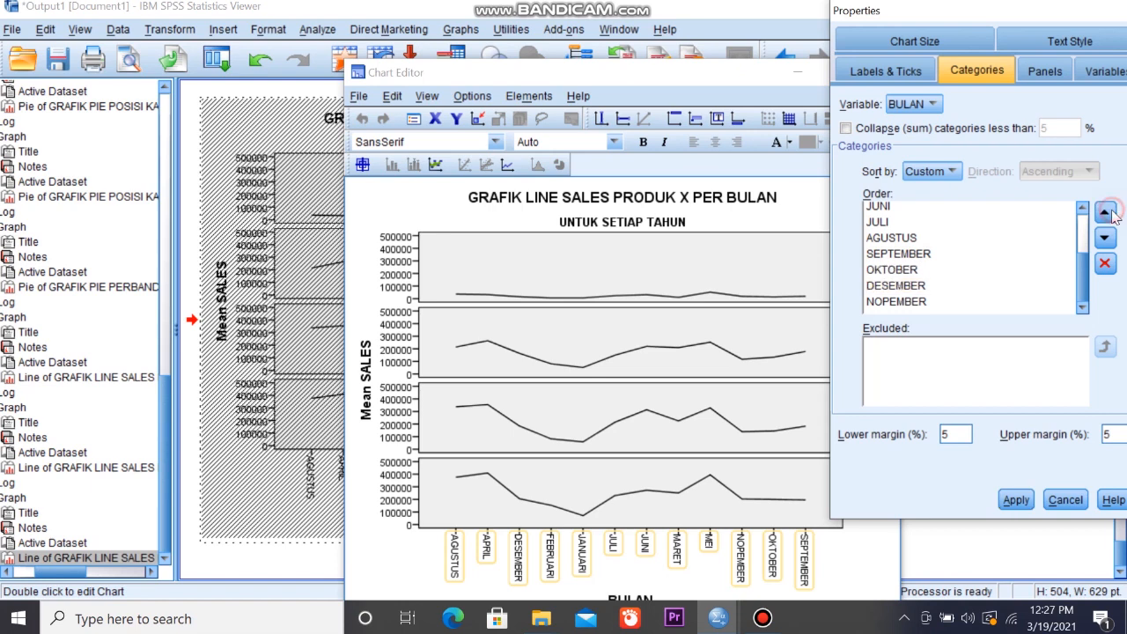
click(918, 302)
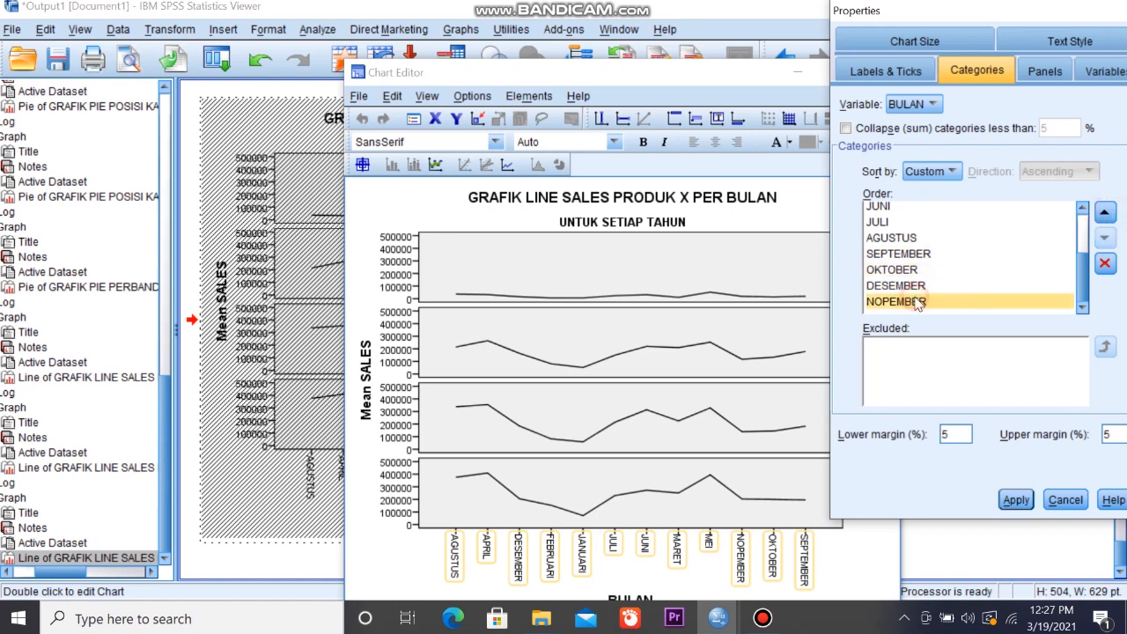
click(1111, 216)
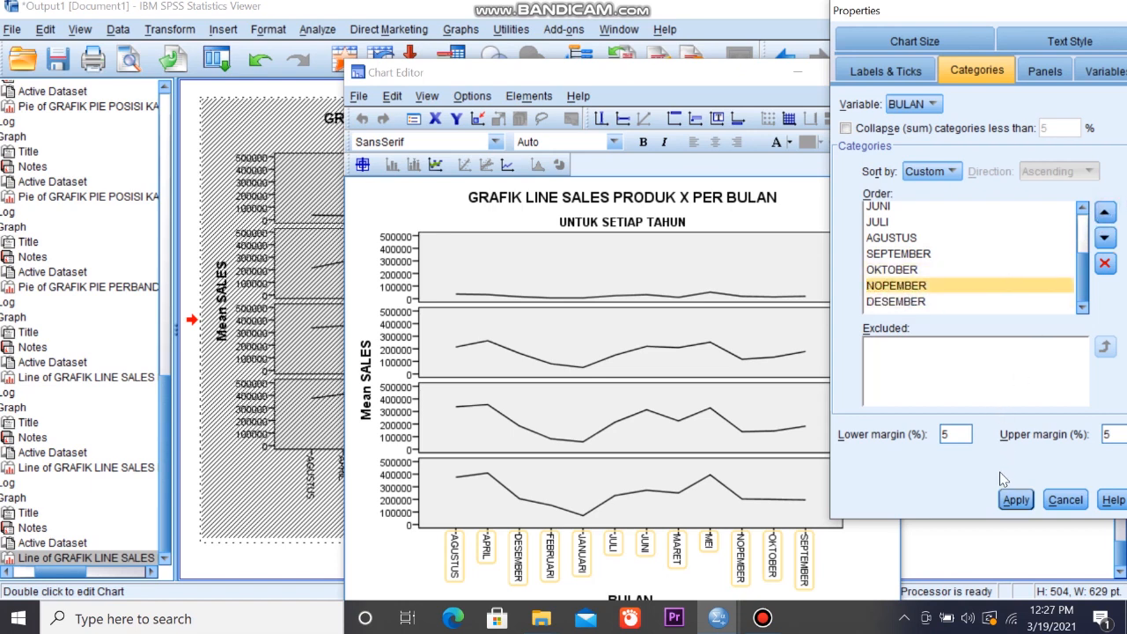
Apply the chronological month order to the line chart and close its properties and the chart editor
click(1014, 500)
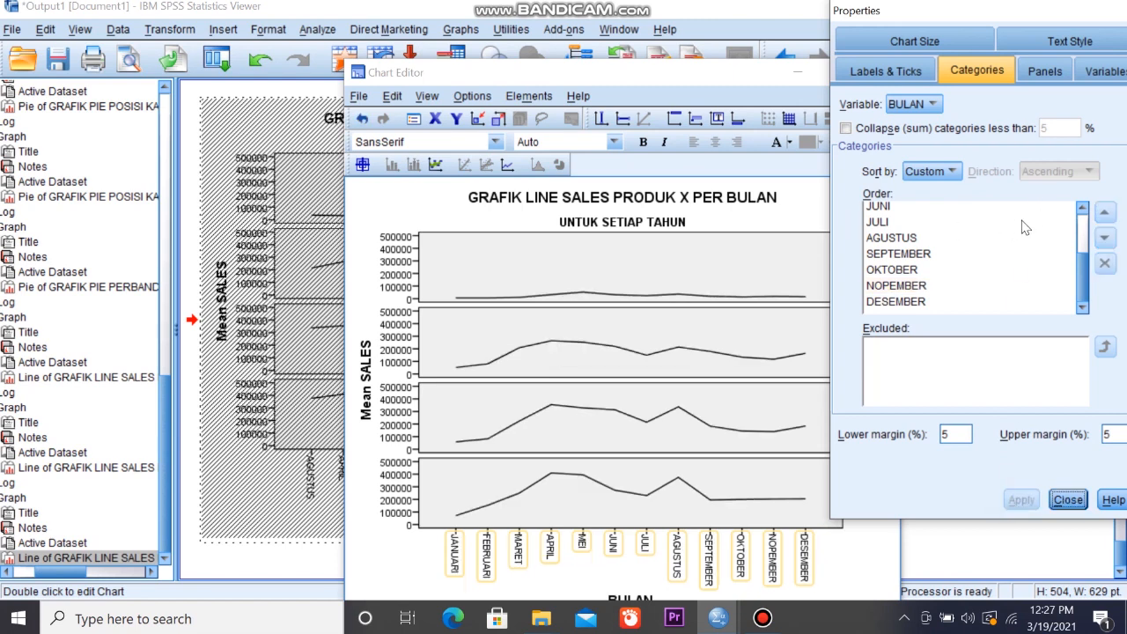
click(1108, 12)
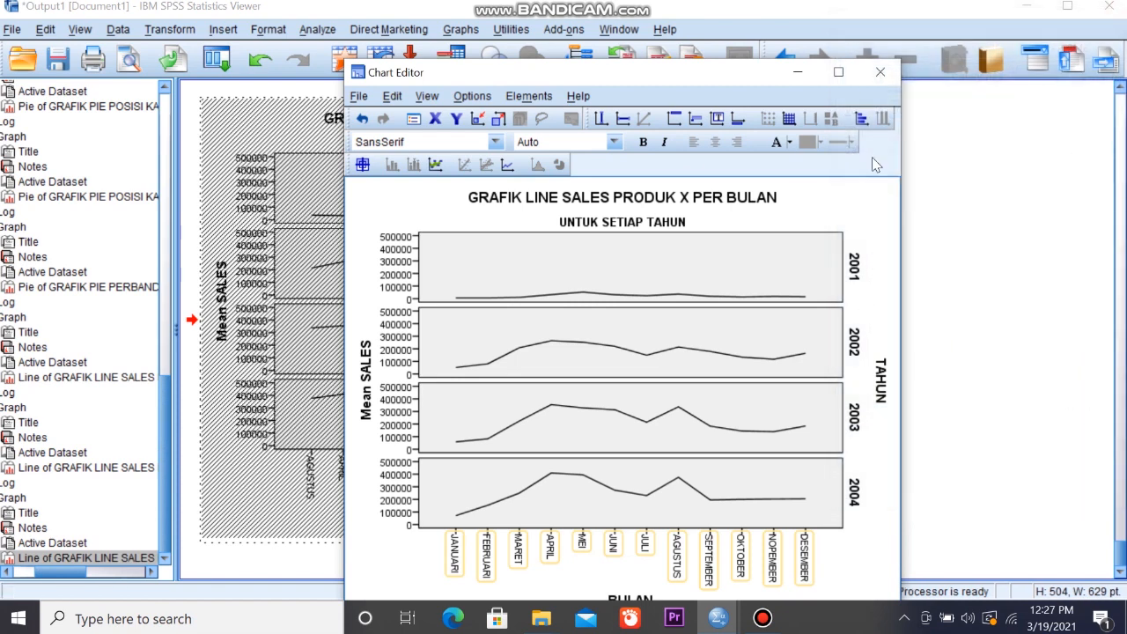
click(880, 73)
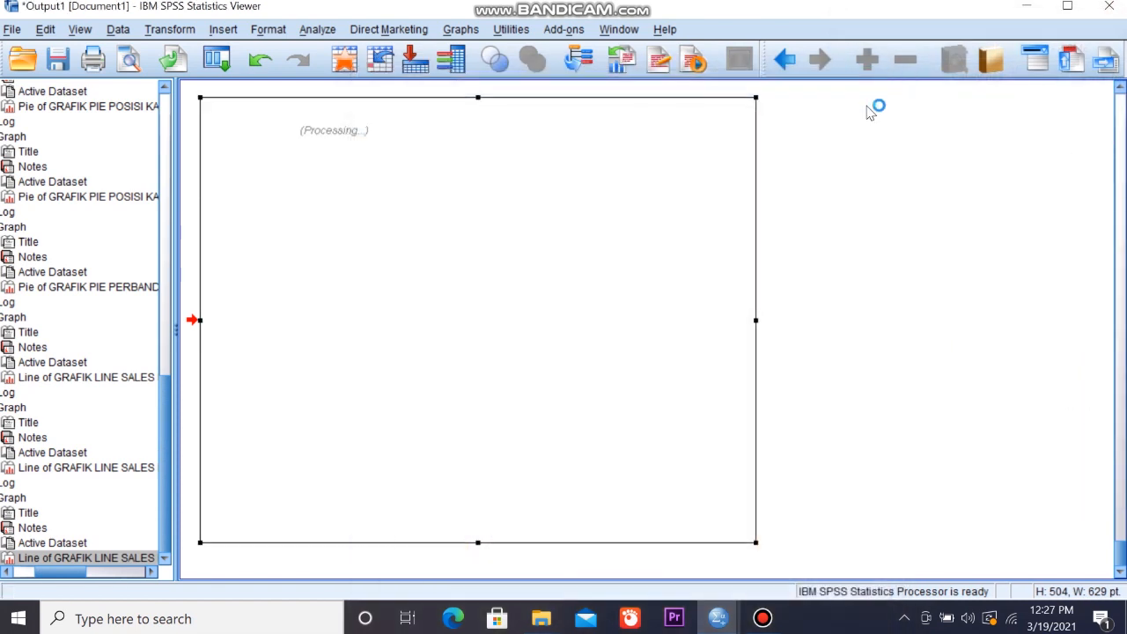